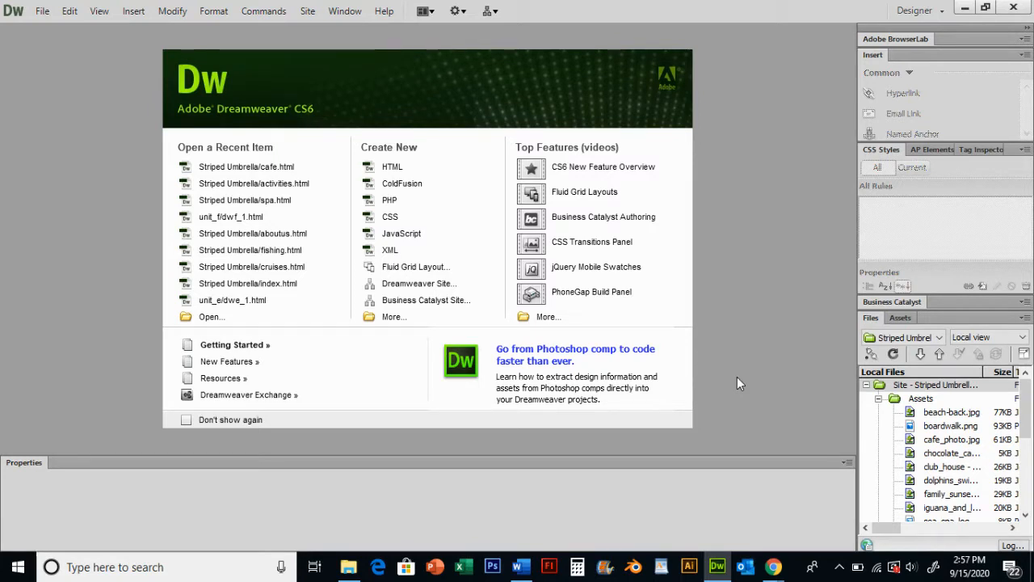
Collapse the CSS Styles panel group so the Files panel shows more of the site
left_click(937, 339)
left_click(910, 475)
left_click(877, 150)
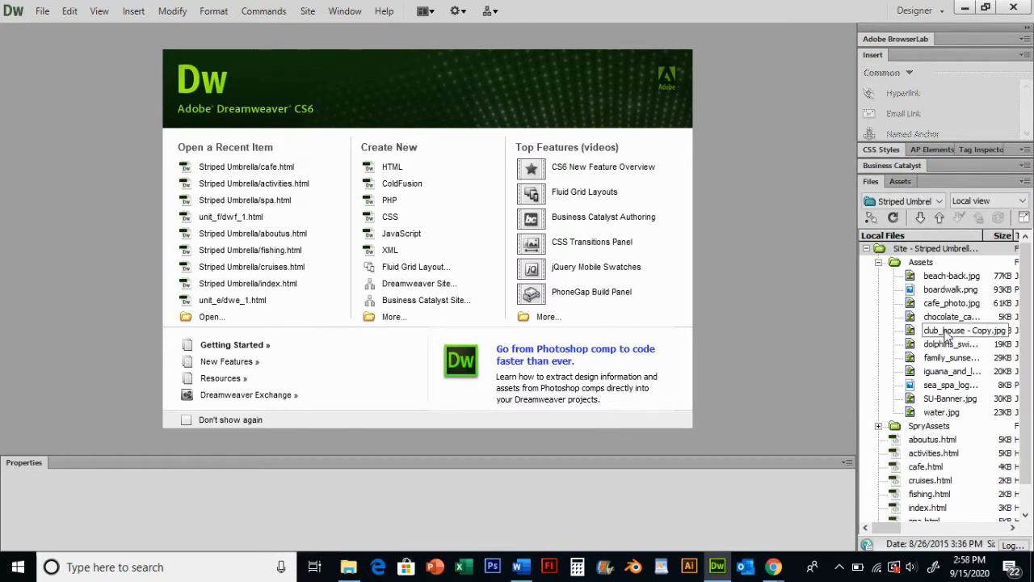
Open activities.html from the Striped Umbrella site files
scroll(1031, 408, "down", 1)
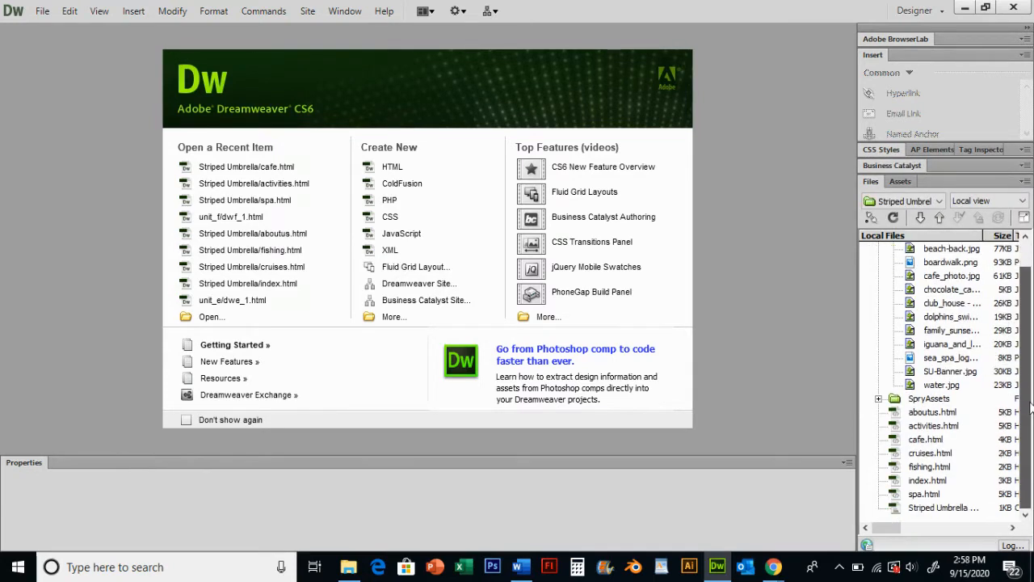
mouse_move(1030, 408)
left_mouse_down()
mouse_move(1031, 364)
mouse_move(1030, 403)
left_mouse_up()
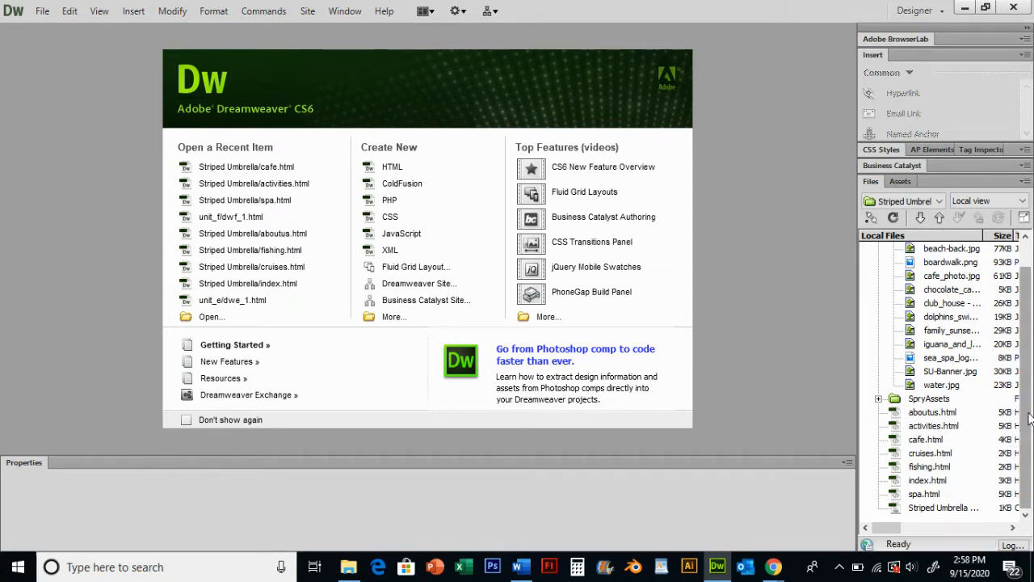
left_click(929, 426)
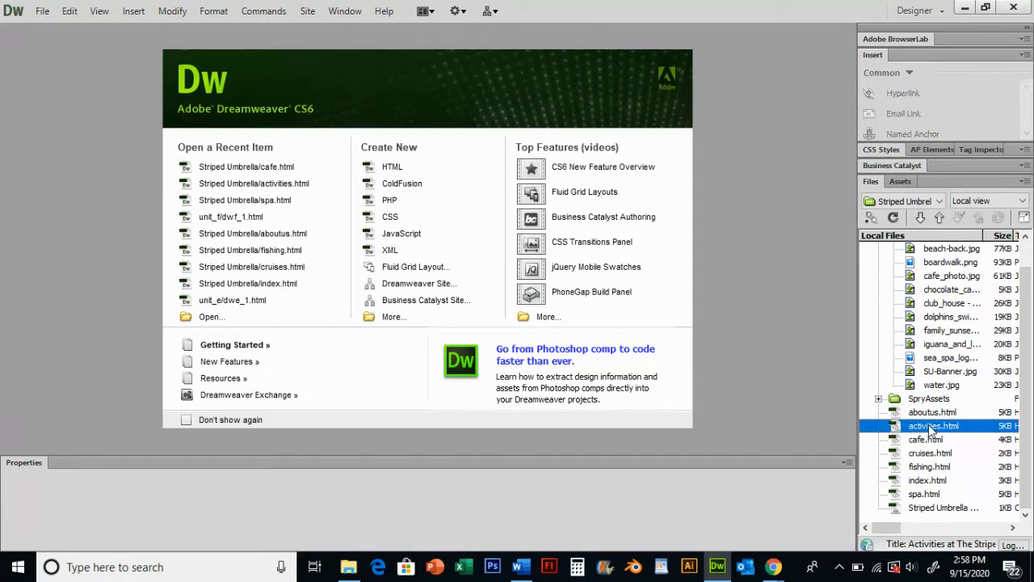
double_click(930, 426)
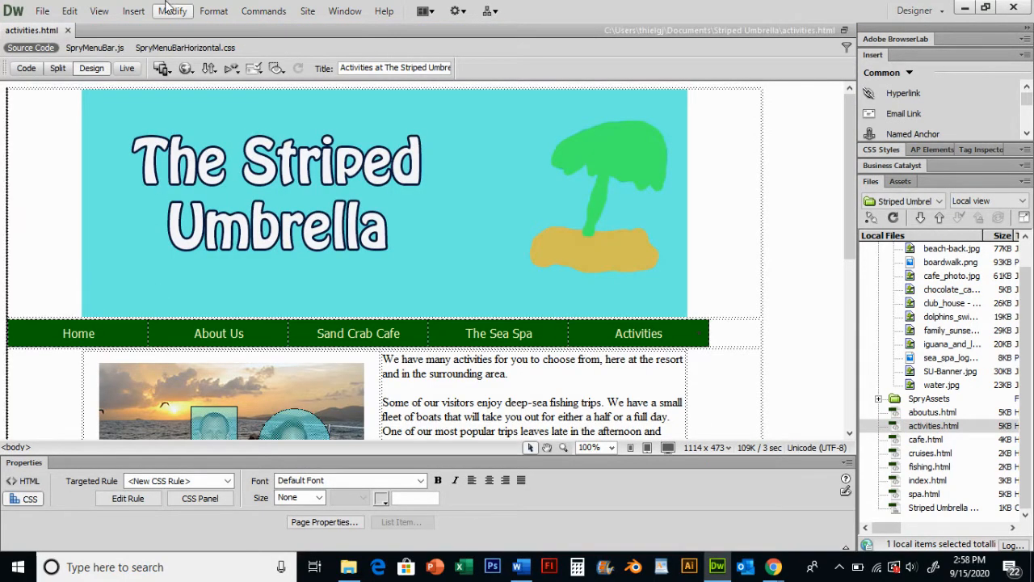
Scroll through the activities page and inspect its image and paragraph text
scroll(285, 282, "down", 10)
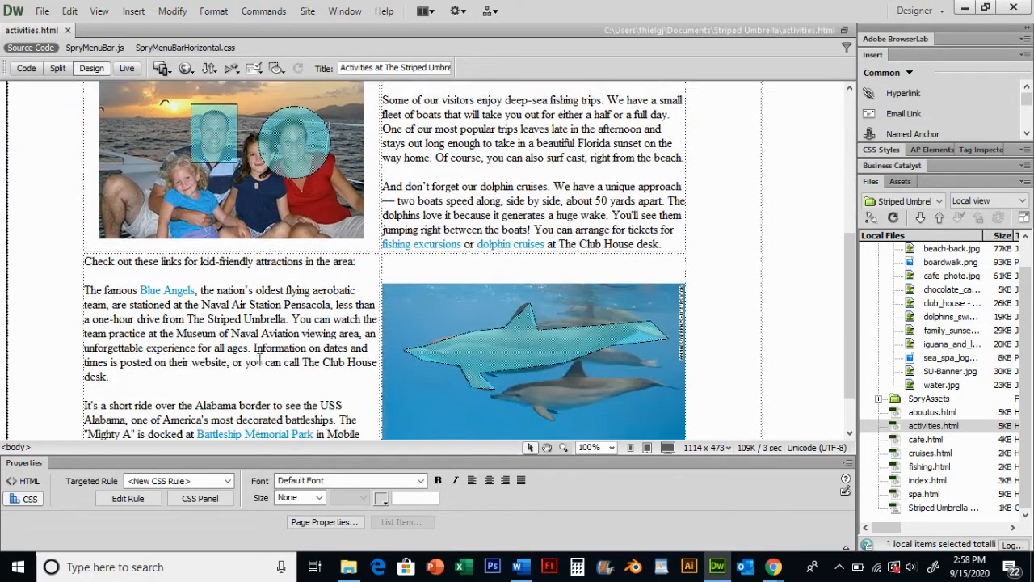
scroll(257, 379, "up", 10)
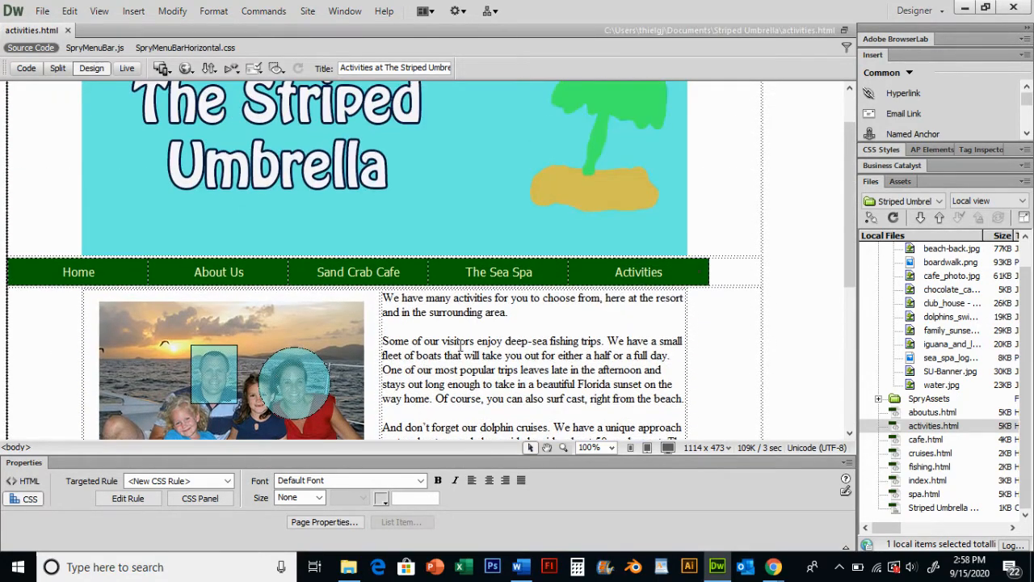
scroll(570, 339, "down", 4)
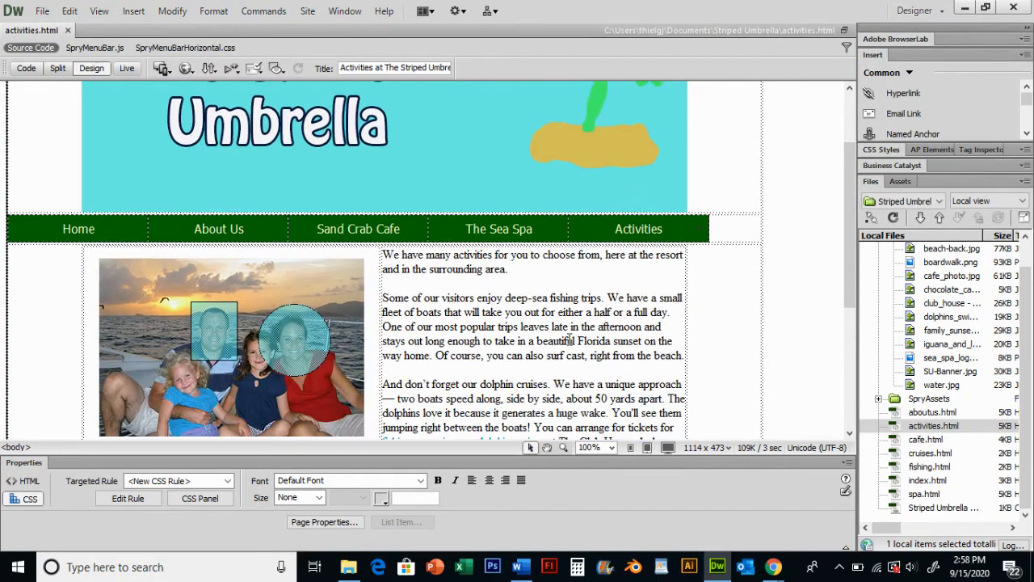
left_click(317, 331)
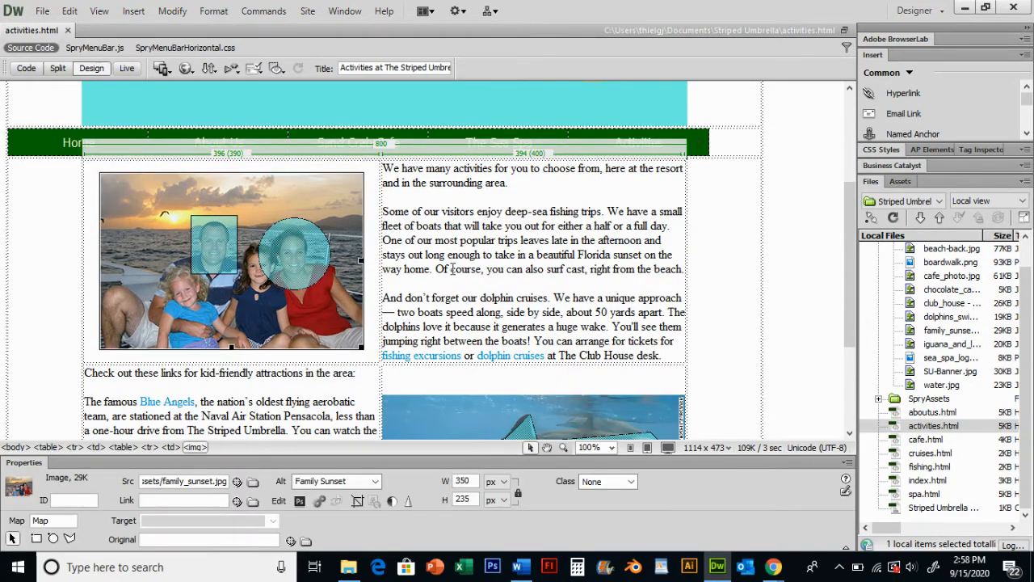
left_click(436, 223)
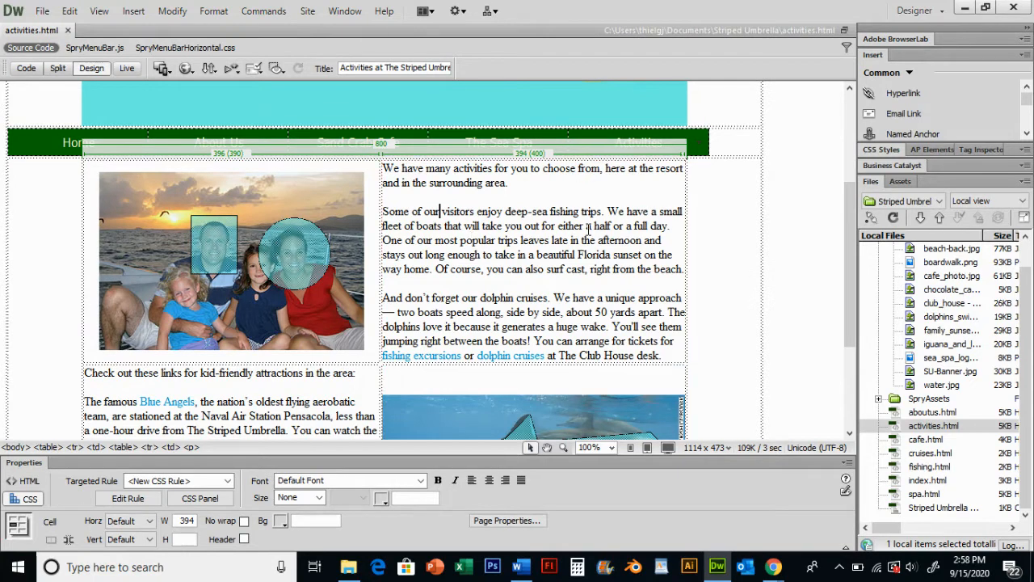
Create a new file named wildlife_message.html in the site's root folder
left_click_drag(1027, 322, 1030, 276)
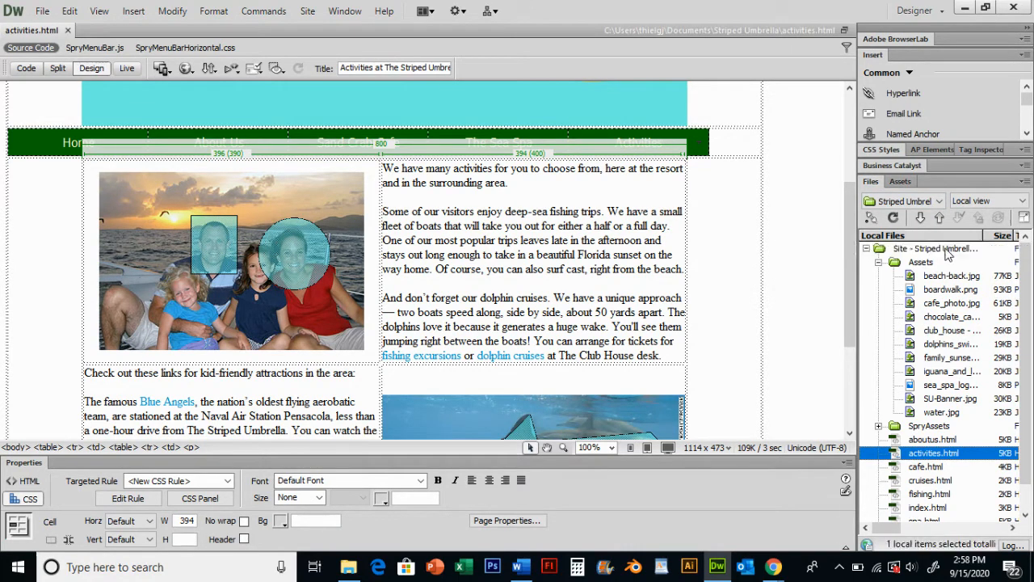
right_click(948, 254)
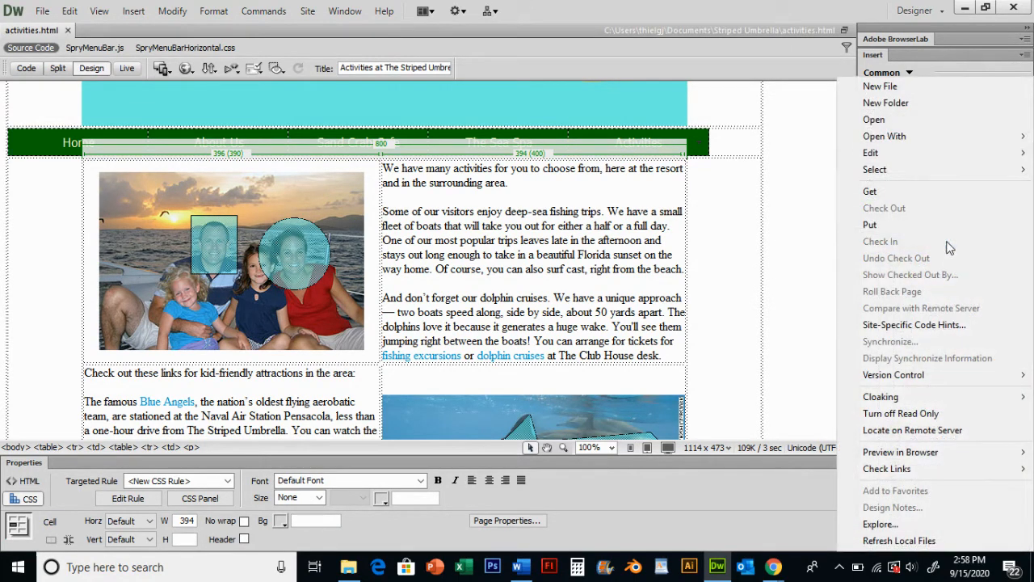
left_click(936, 86)
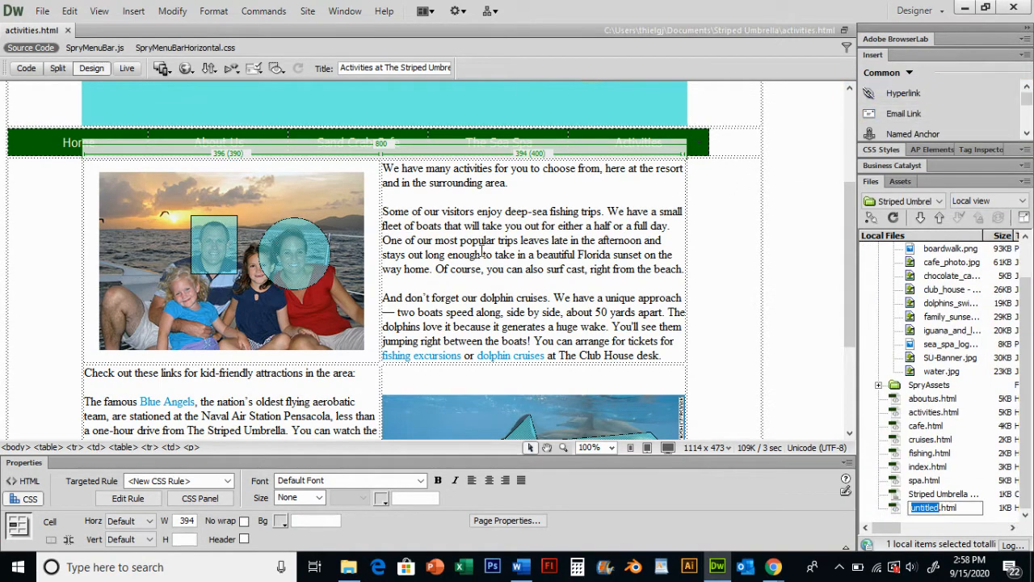
type("wildlife_message.ht")
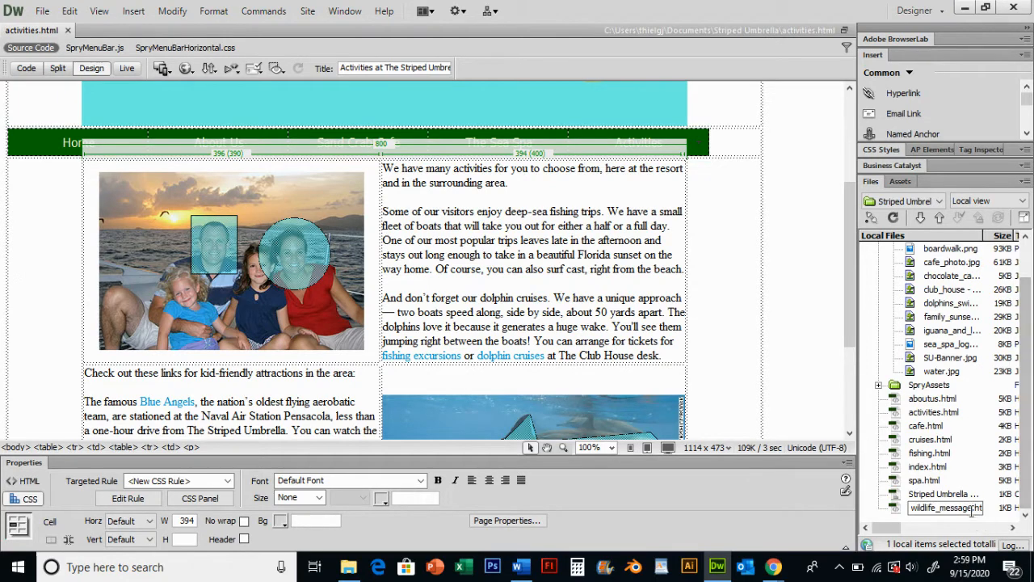
left_click(807, 367)
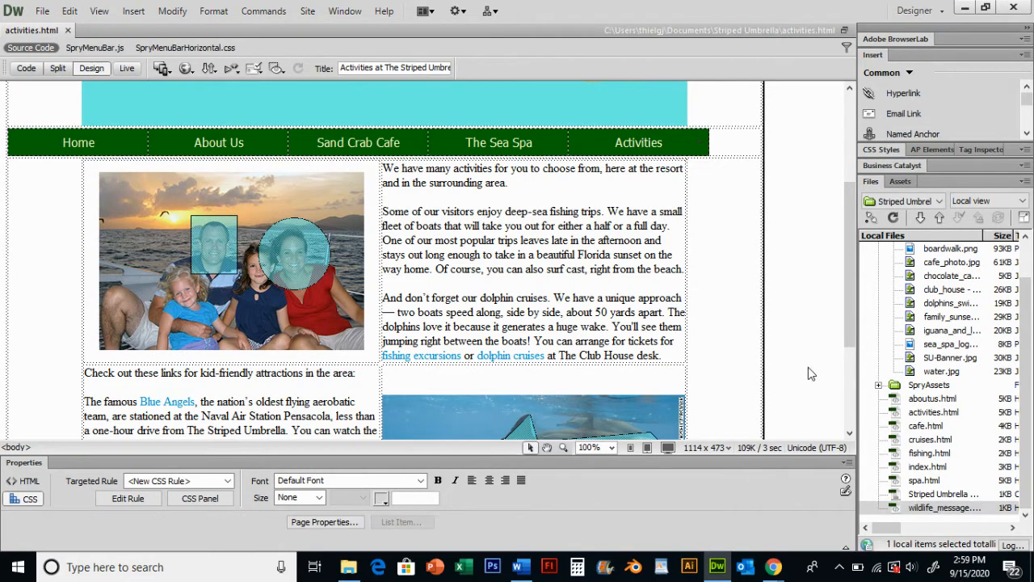
Open wildlife_message.html and type 'Our property is not far from a wildlife preserve.'
double_click(961, 508)
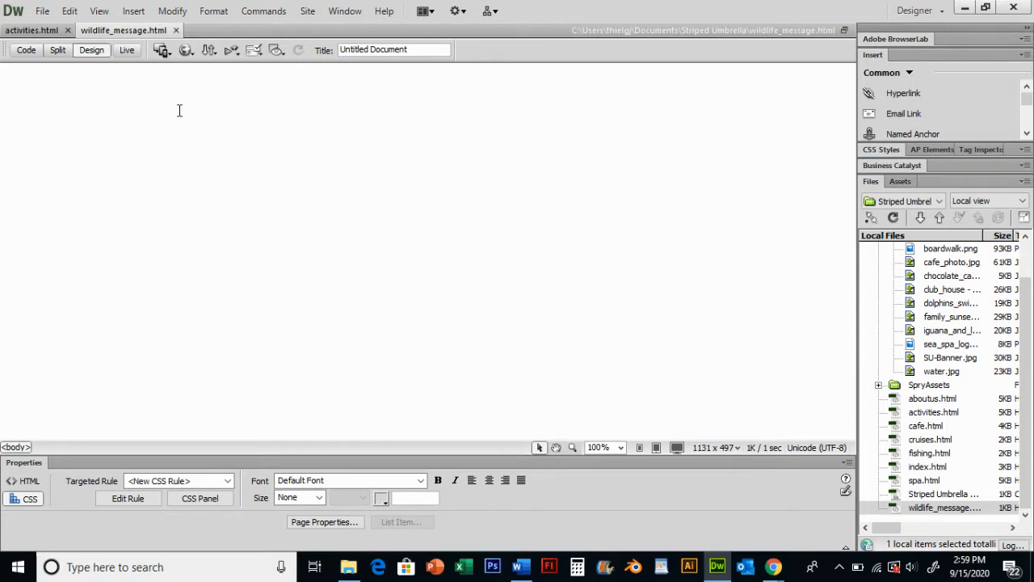
type("Otur")
key("BackSpace")
key("BackSpace")
key("BackSpace")
type("ur")
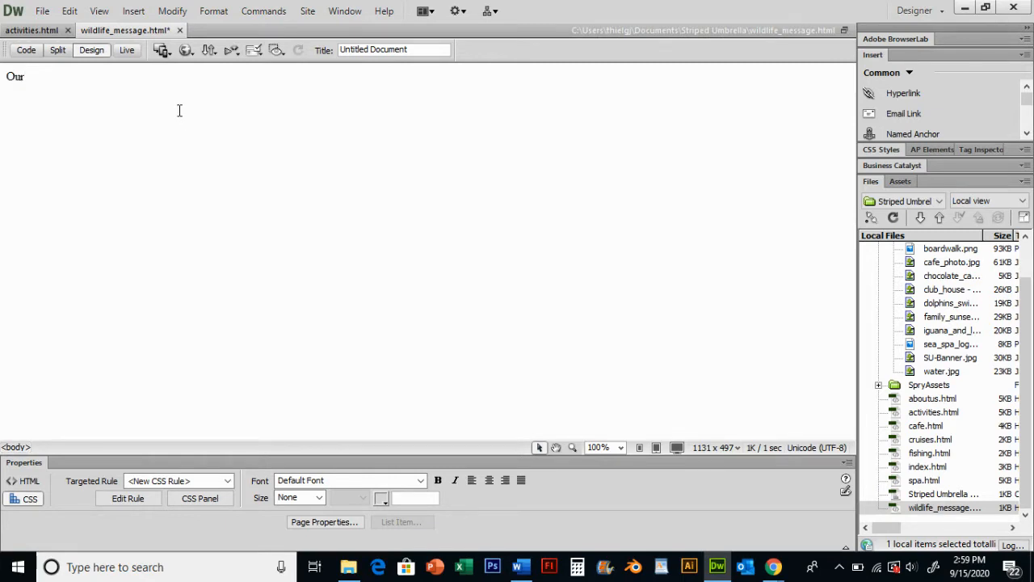
type(" property is not far from a ")
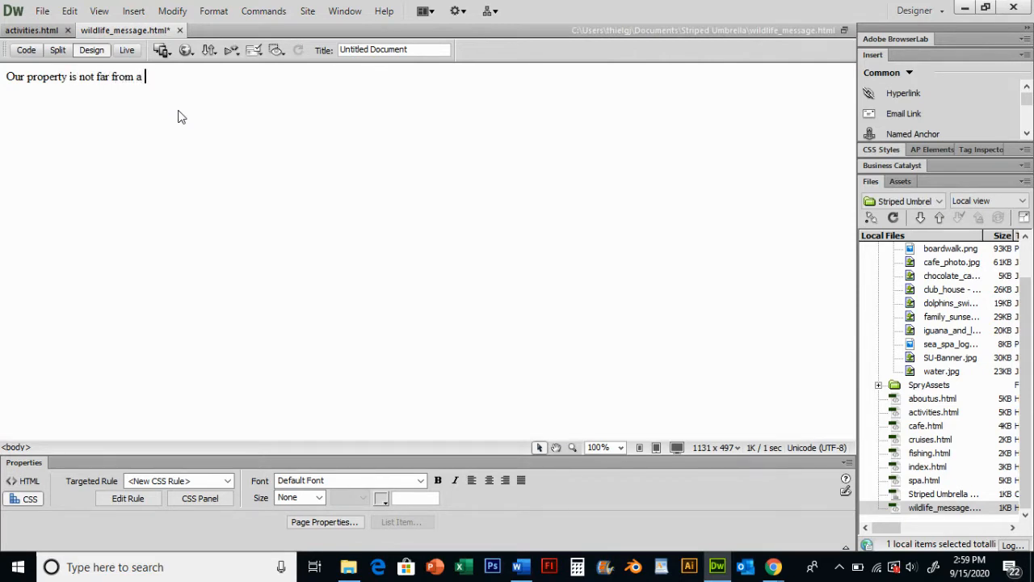
type("wildlife preserve.")
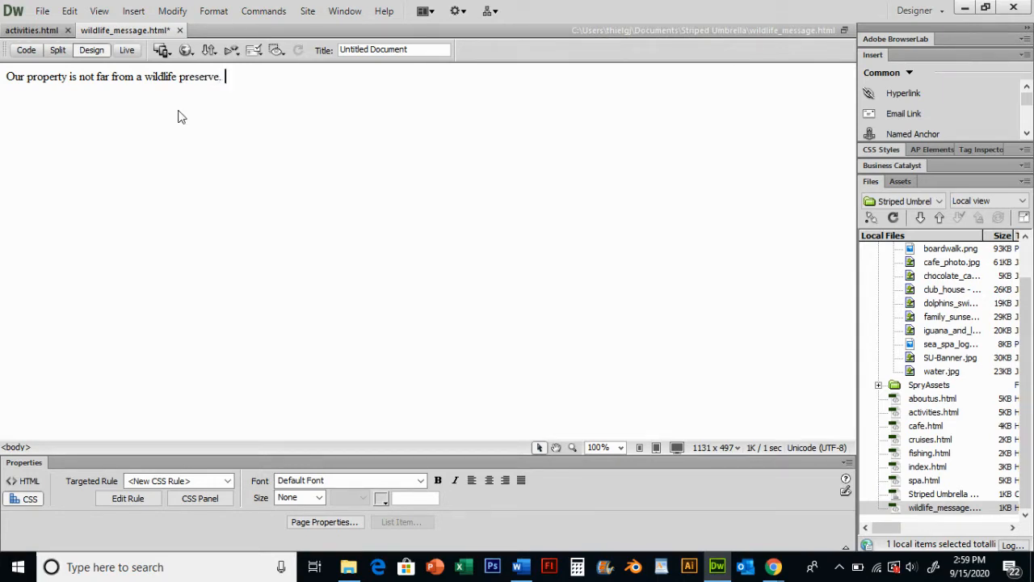
type(" White it is tempting to fee")
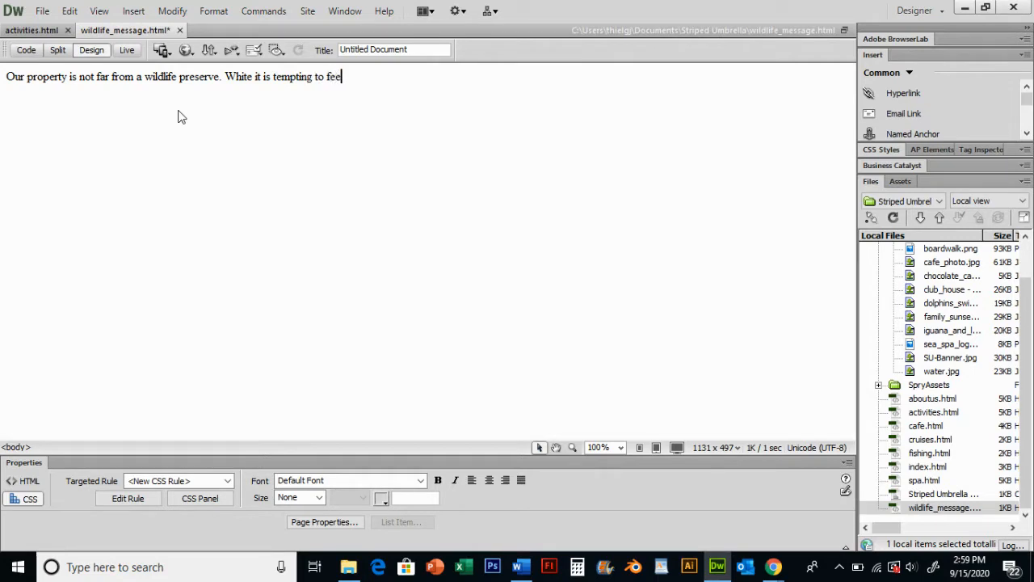
type("d some fo the beautiful birds we en")
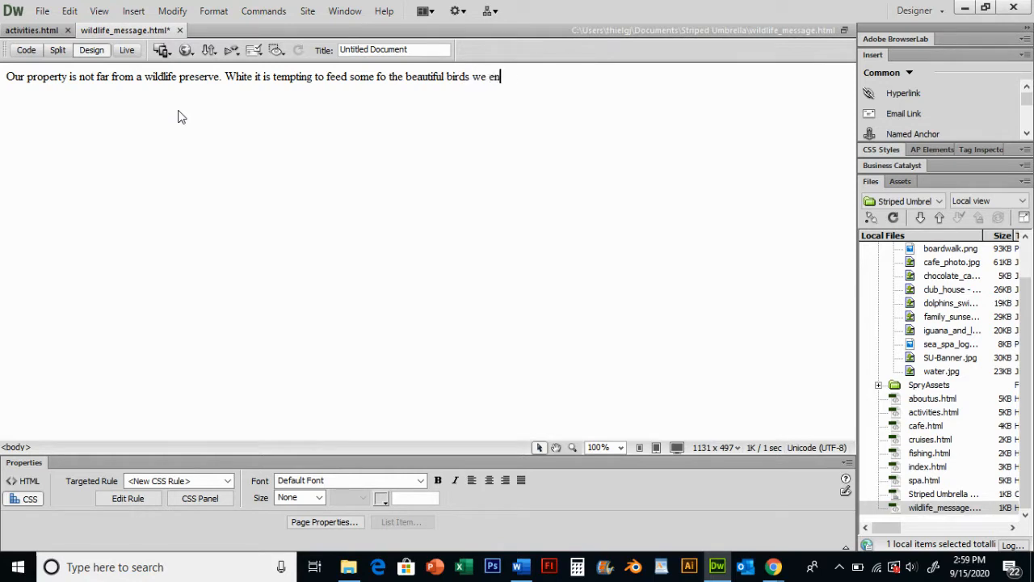
type("joy, feeding wildlife cr")
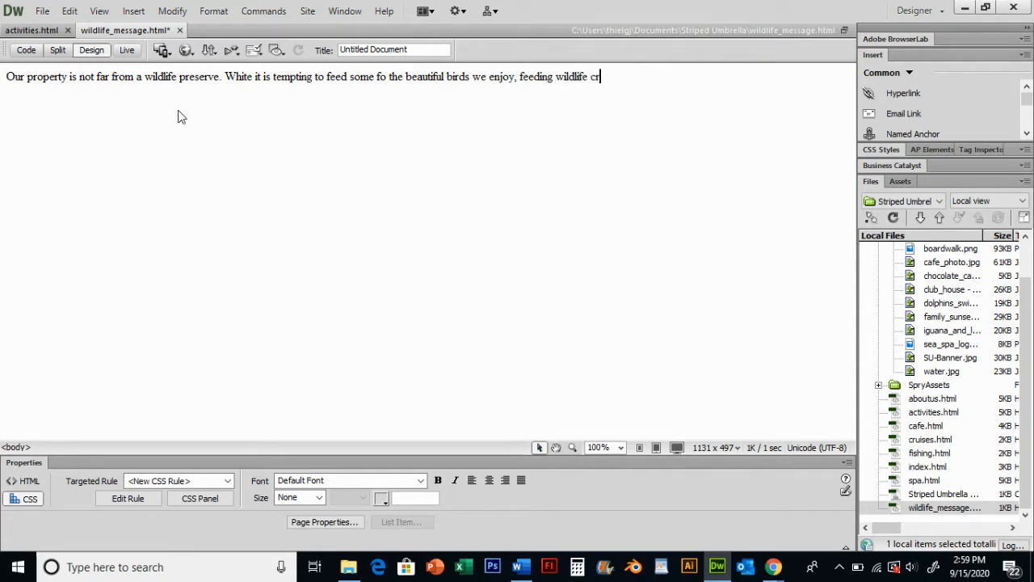
type("eates an artifical gat")
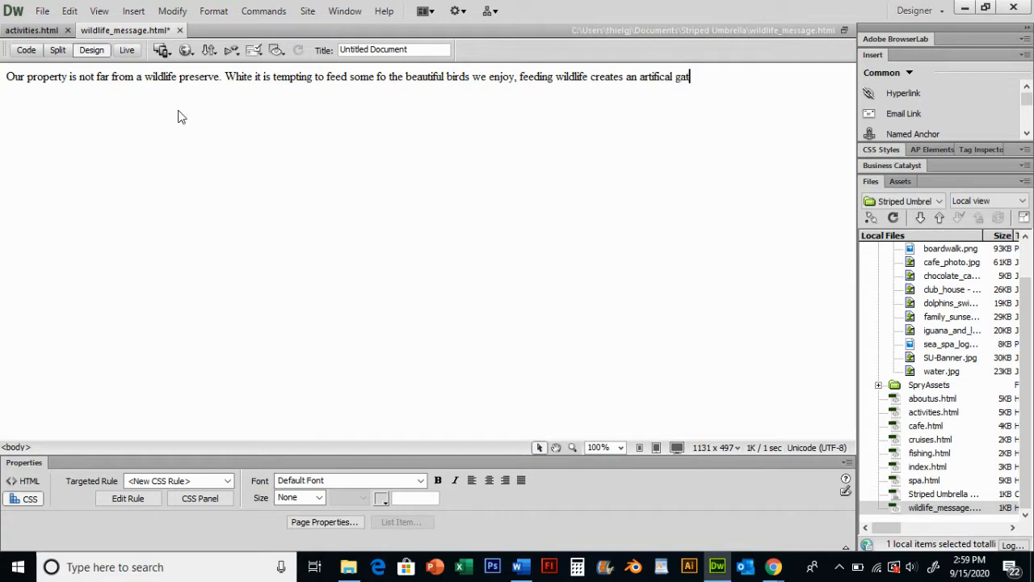
type("hering area. which is bad for w")
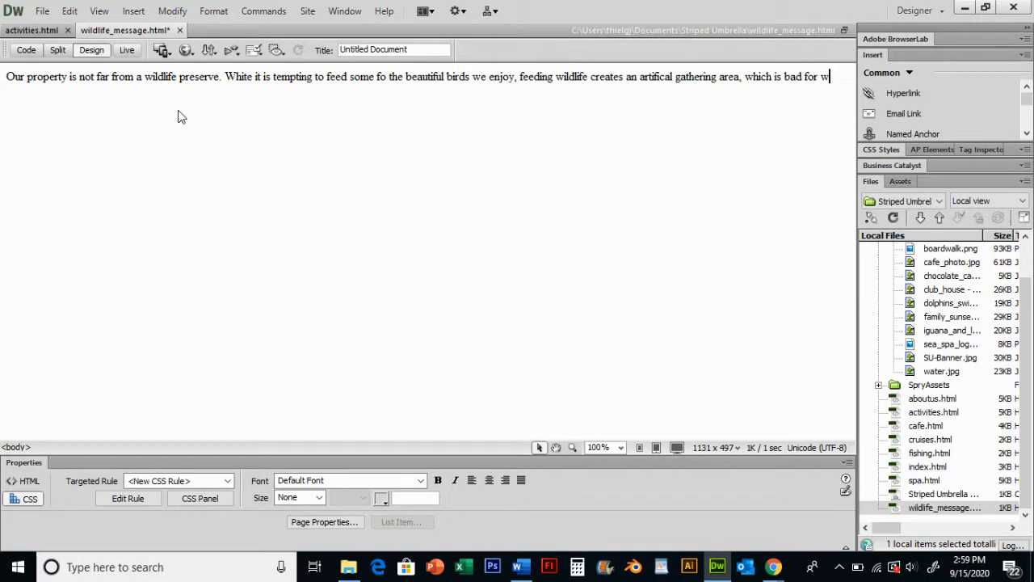
type("ildlife and you.")
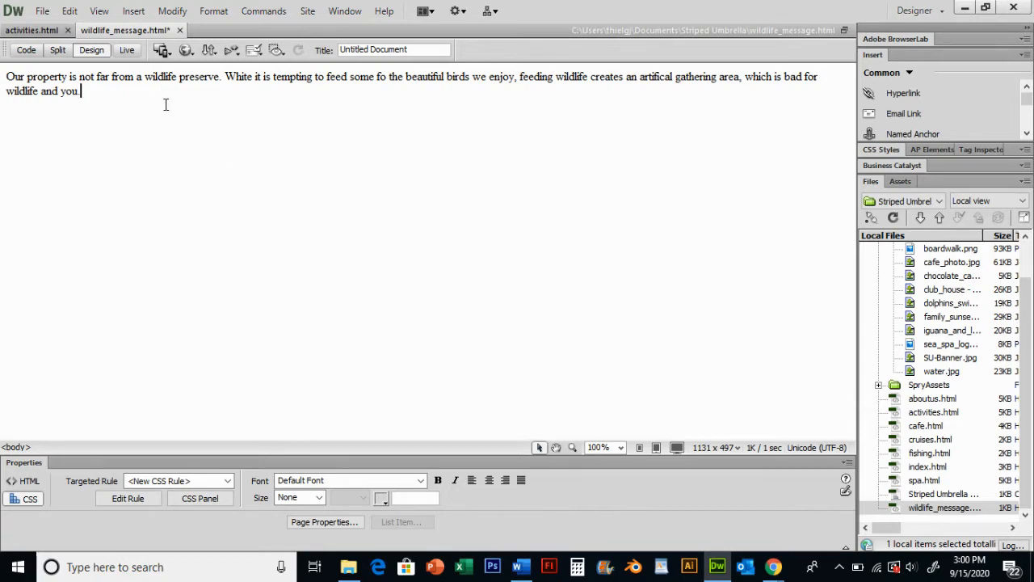
Correct the word 'White' to 'While' in the second sentence
left_click(248, 76)
key("BackSpace")
type("l")
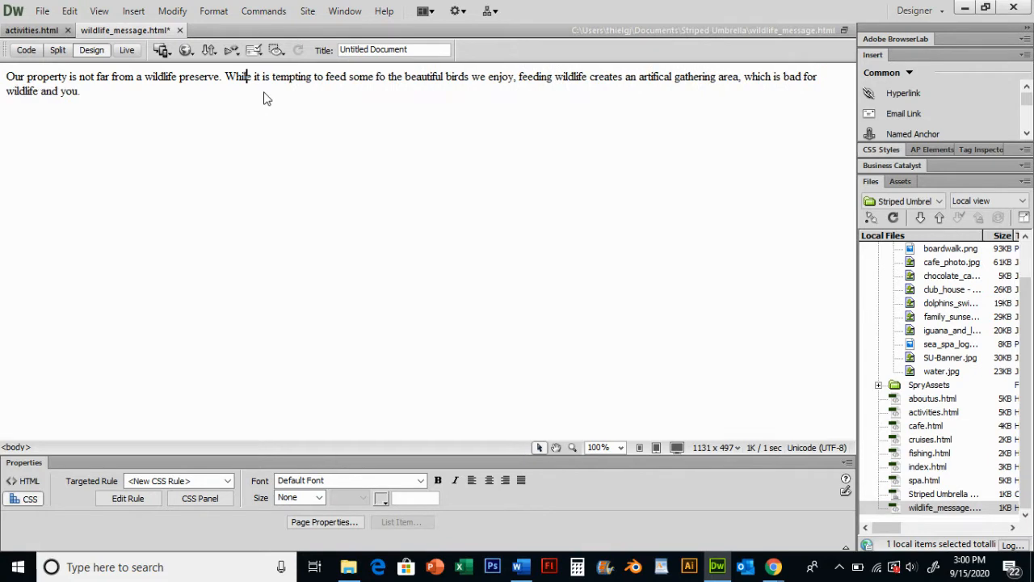
Spell-check the document, changing 'fo' to 'of' and 'artifical' to 'artificial', continuing from the start
left_click(267, 11)
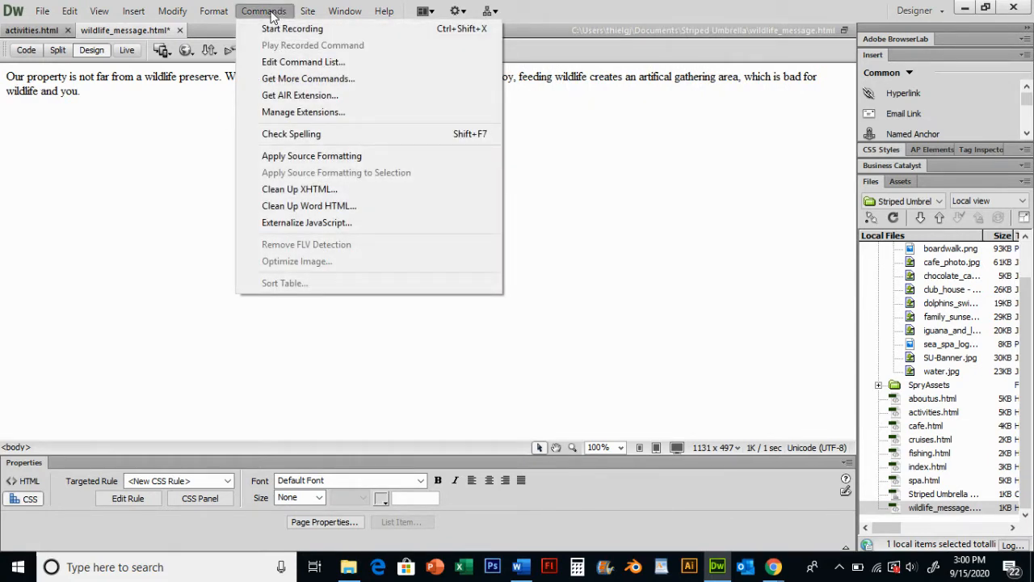
left_click(279, 138)
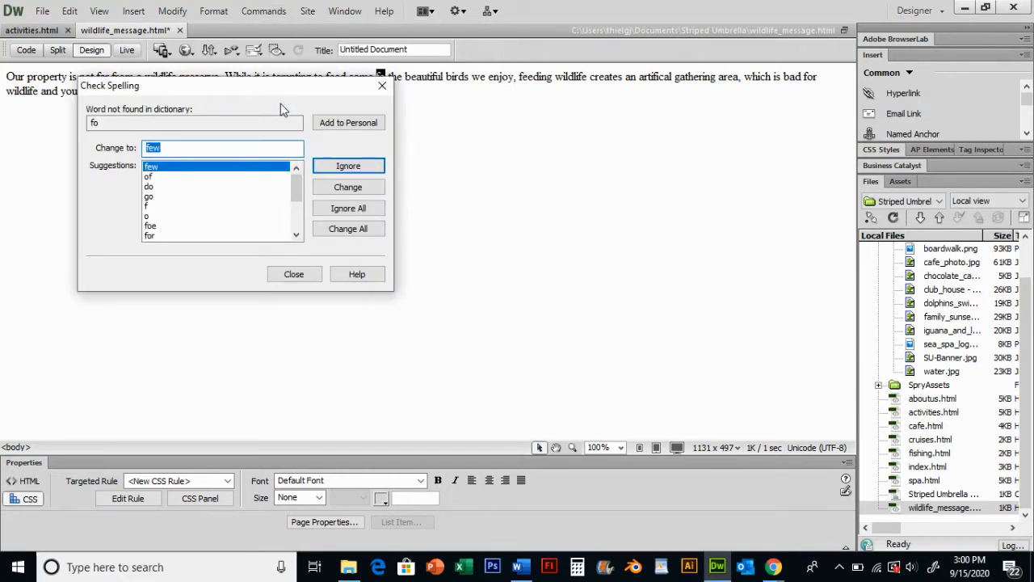
left_click_drag(238, 86, 400, 172)
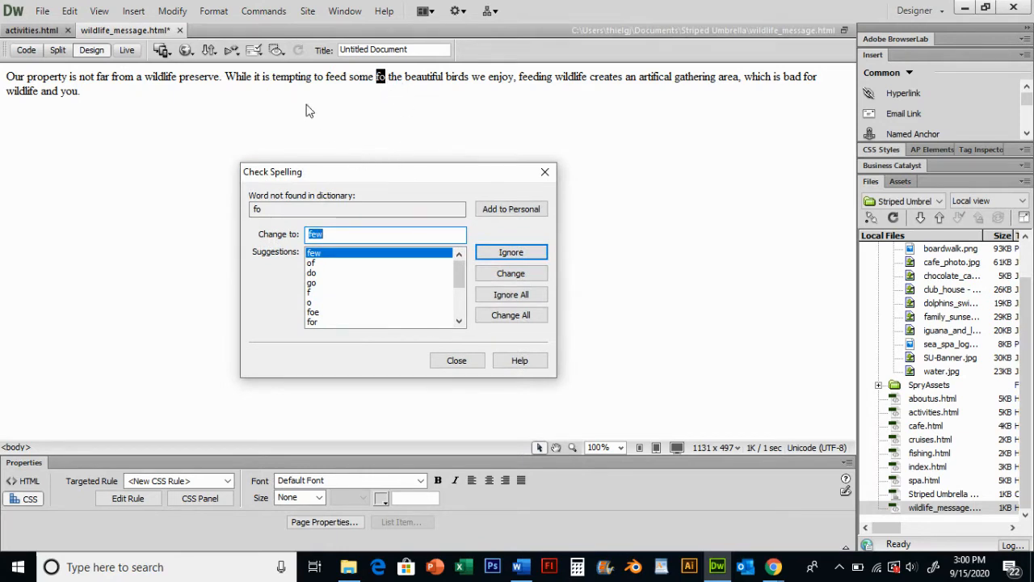
left_click(327, 264)
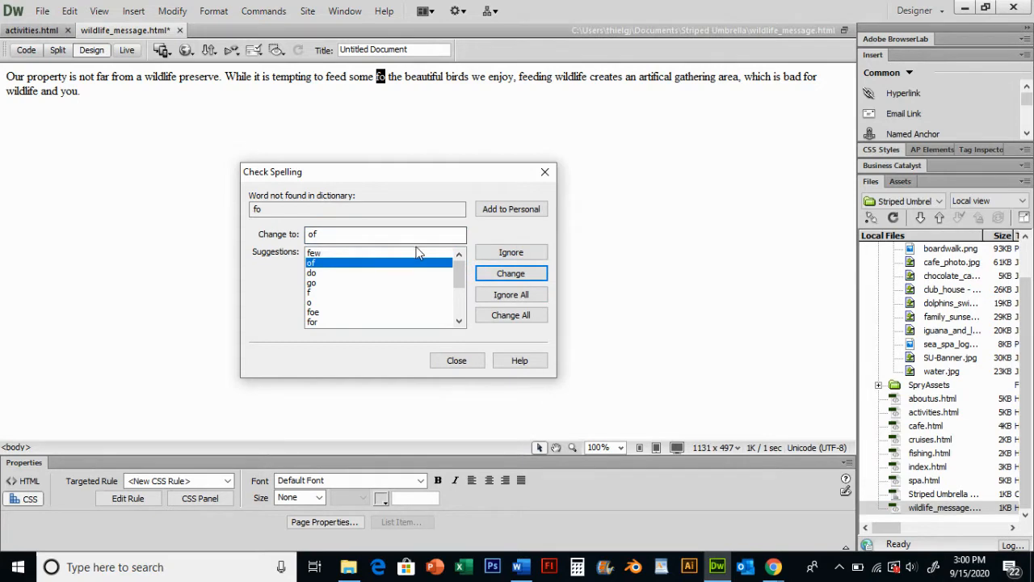
left_click(524, 275)
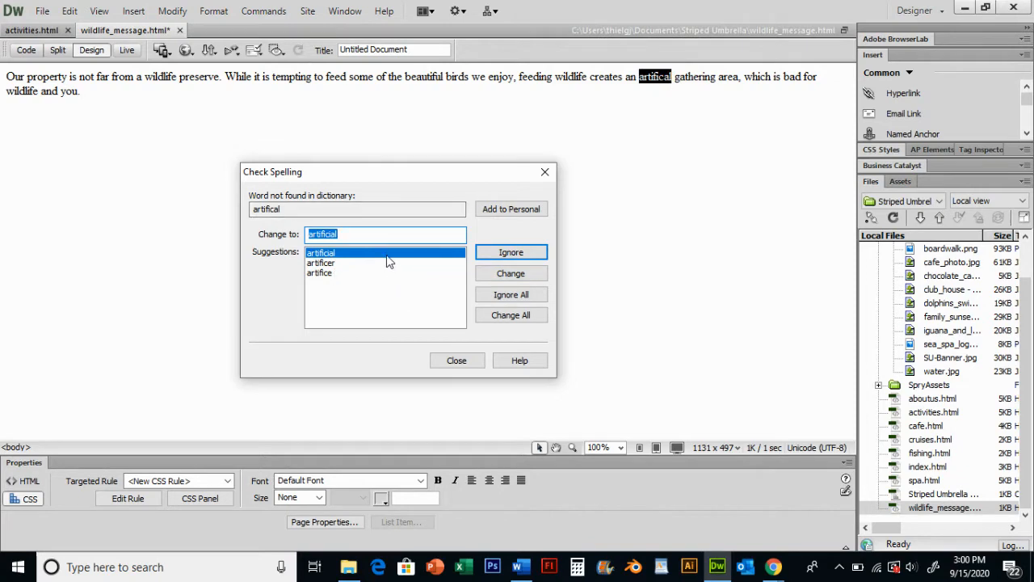
left_click(512, 274)
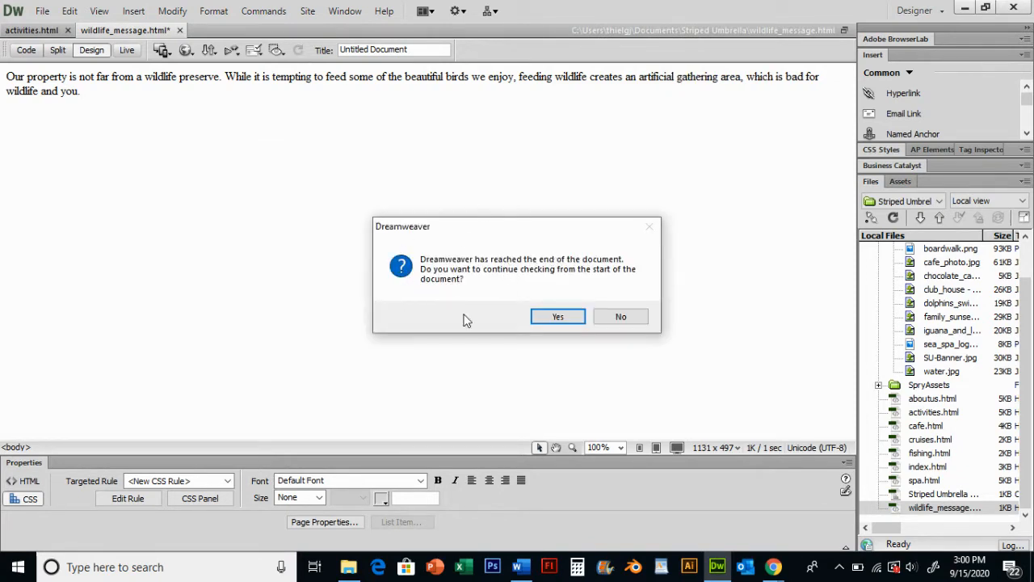
left_click(559, 316)
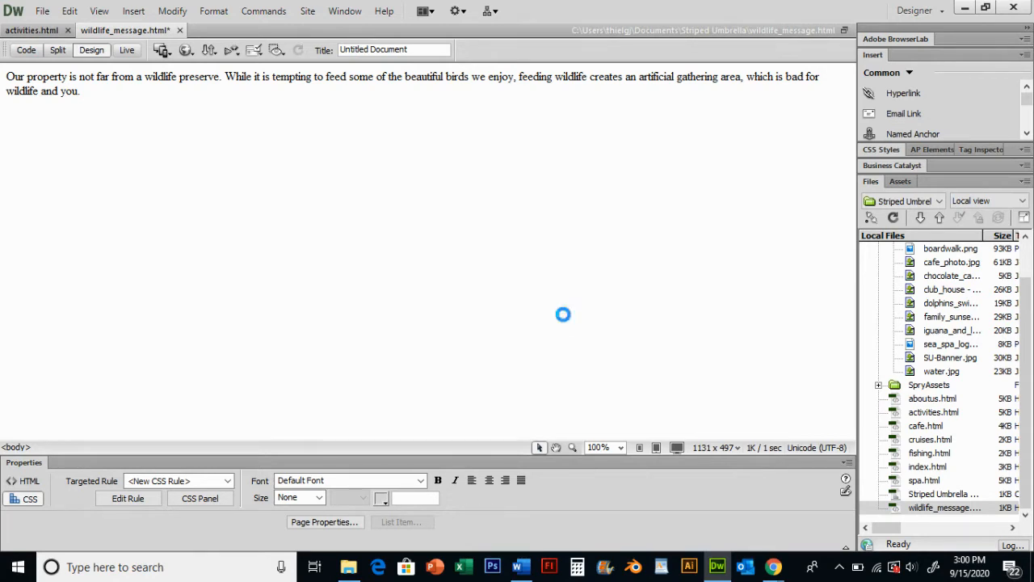
Set the wildlife message page's title to 'Wildlife Message' and save the page
left_click(563, 317)
left_click_drag(420, 50, 275, 58)
type("W")
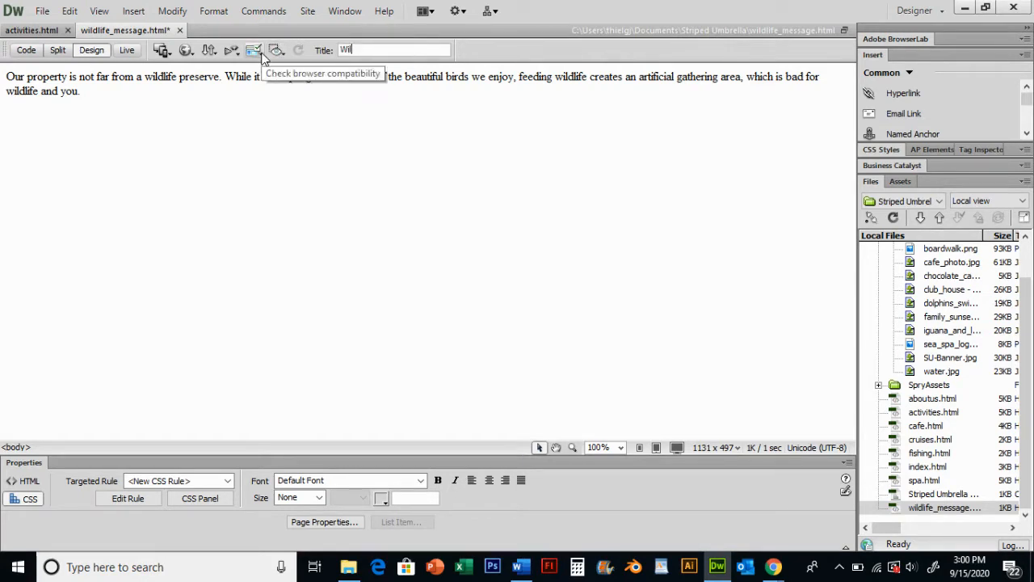
type("ildlife Message")
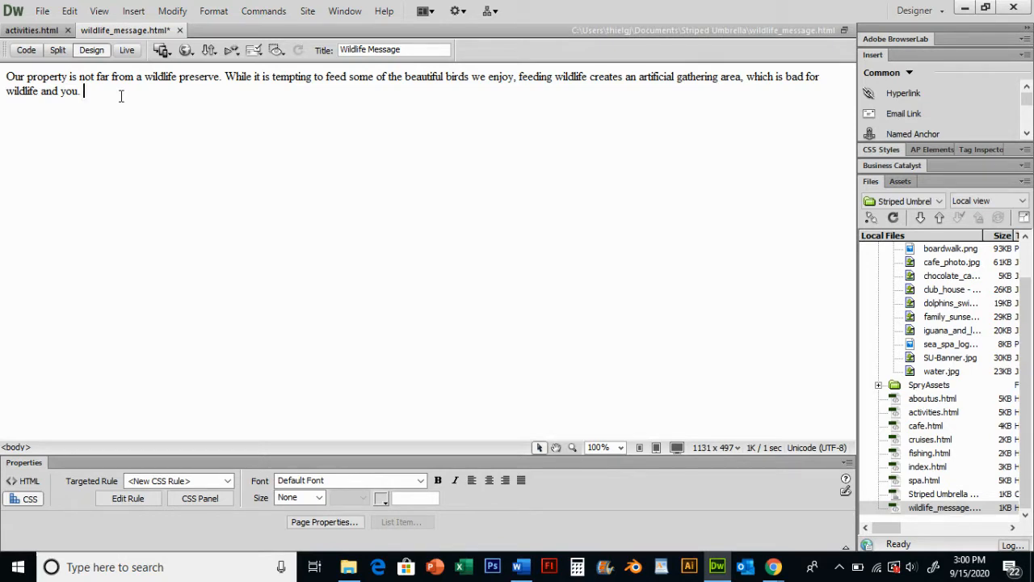
key("ctrl+s")
Close the wildlife message page and add an Open Browser Window behavior to the family sunset photo on the activities page
left_click(176, 30)
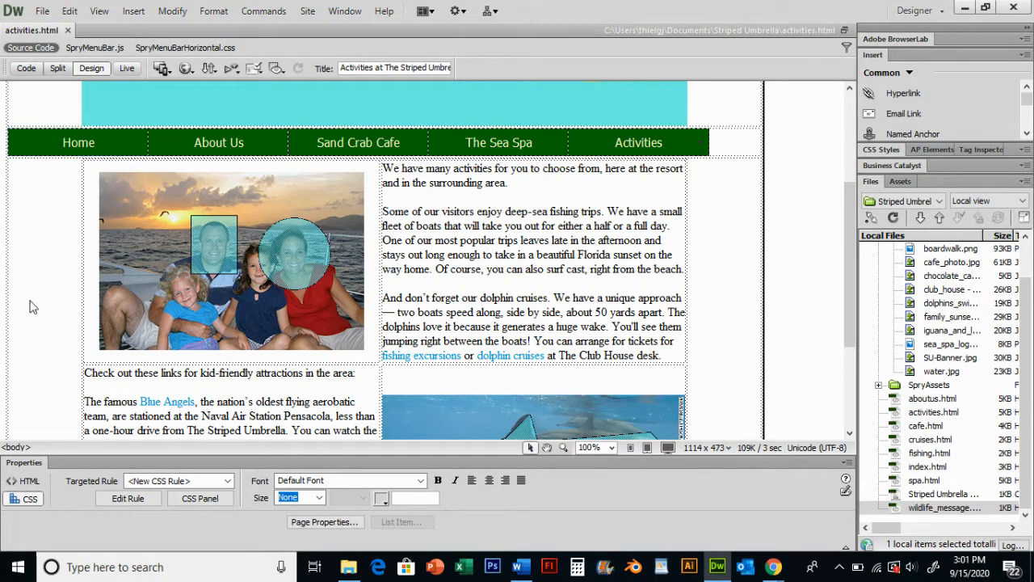
left_click(152, 193)
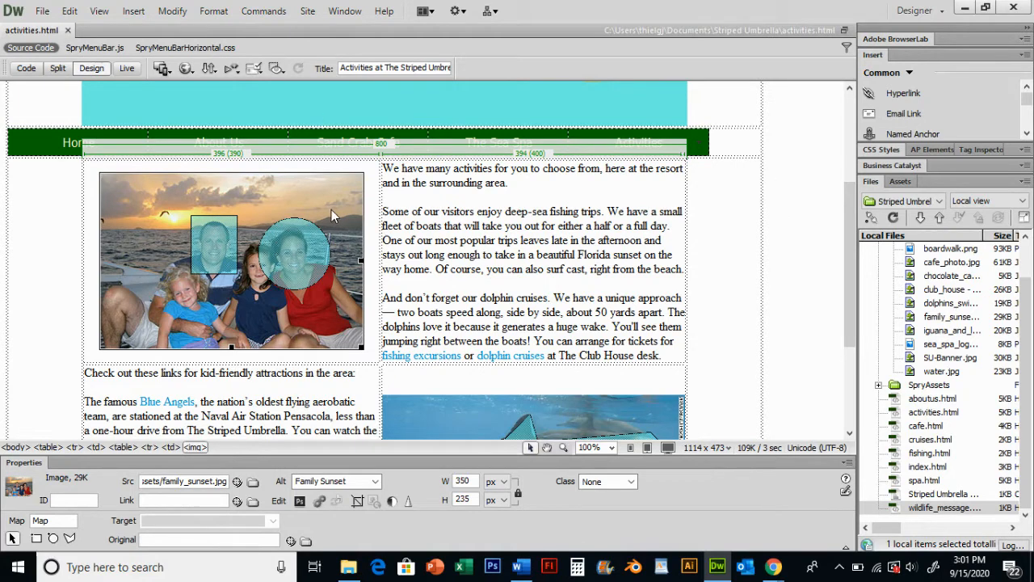
left_click(346, 12)
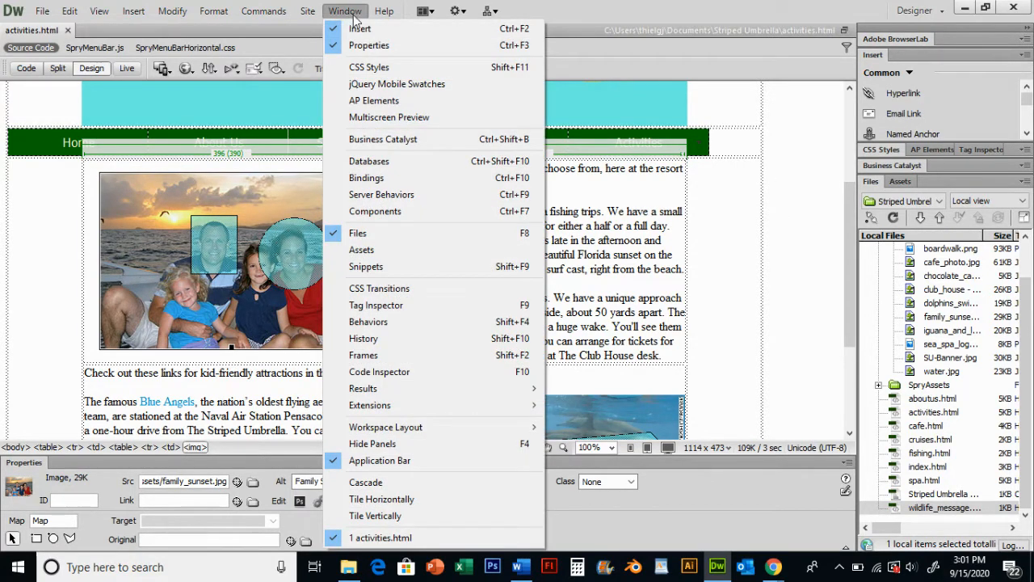
left_click(393, 322)
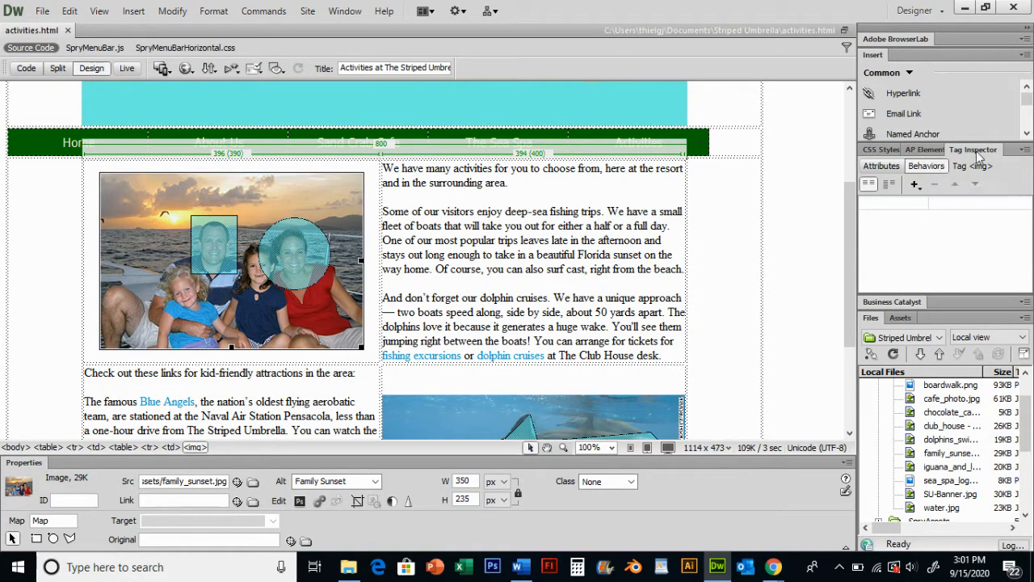
left_click(894, 169)
left_click(929, 168)
left_click(915, 184)
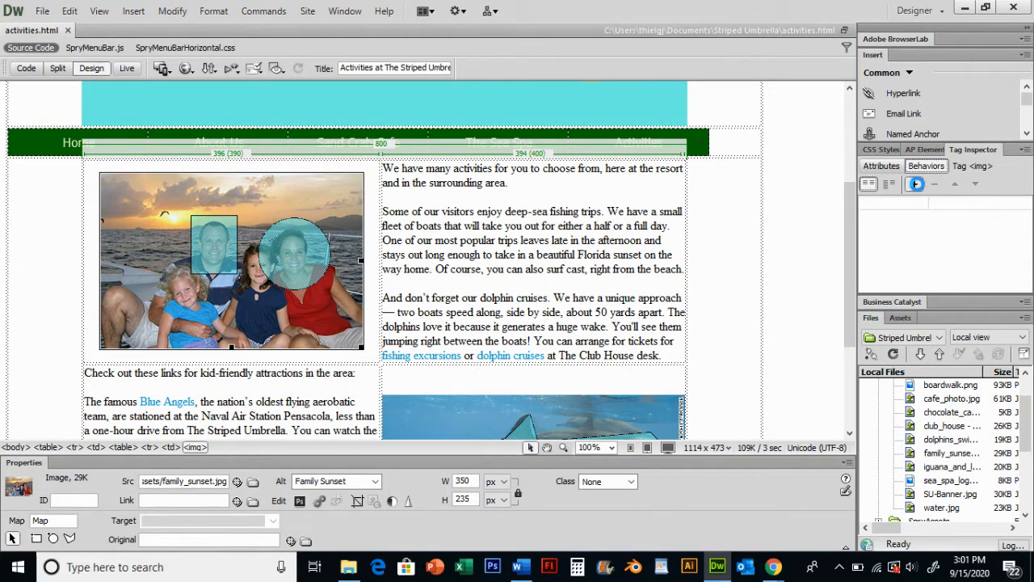
left_click(915, 184)
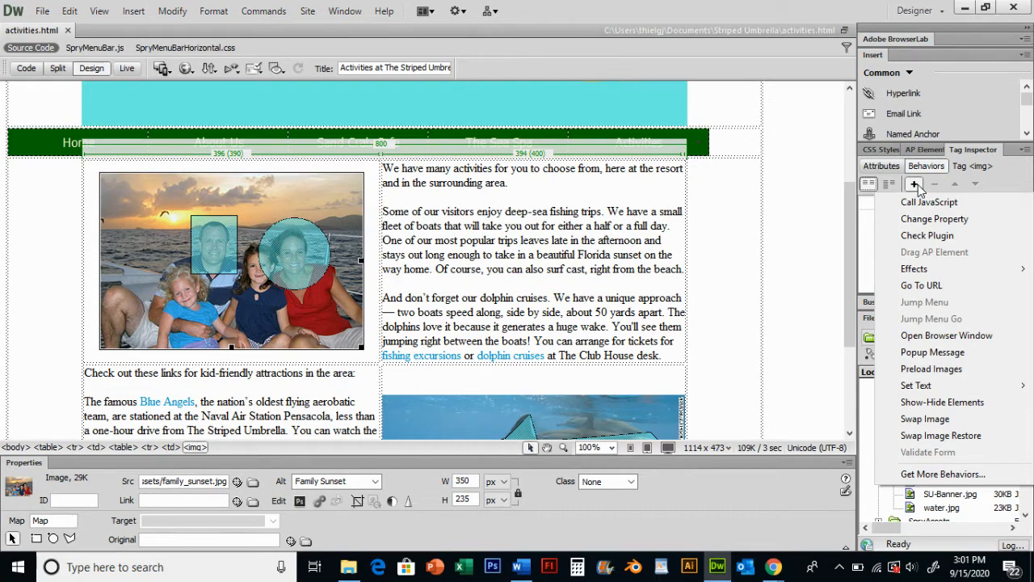
left_click(939, 336)
Browse to wildlife_message.html as the URL to display in the new browser window
left_click_drag(610, 186, 549, 166)
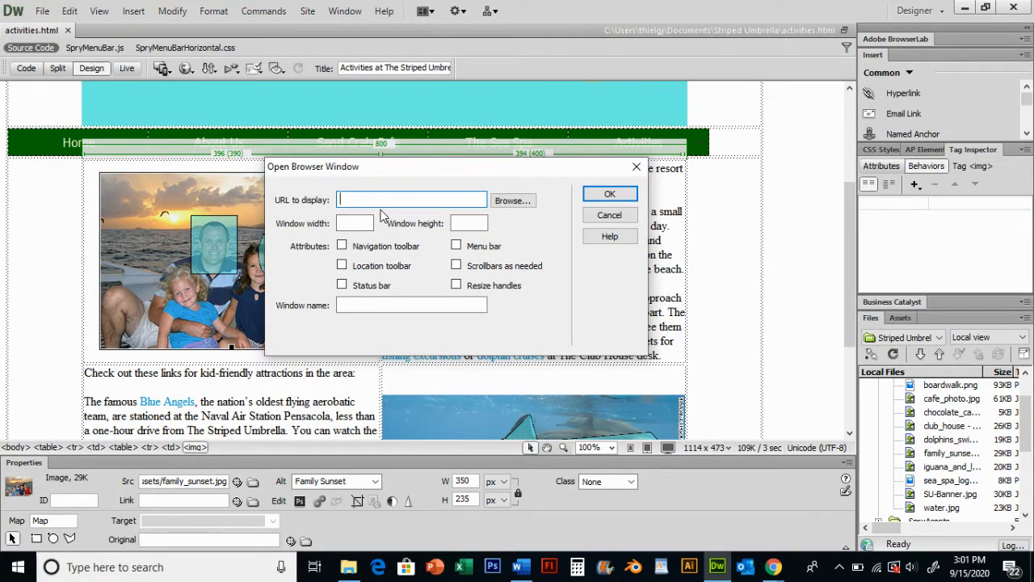
left_click(516, 202)
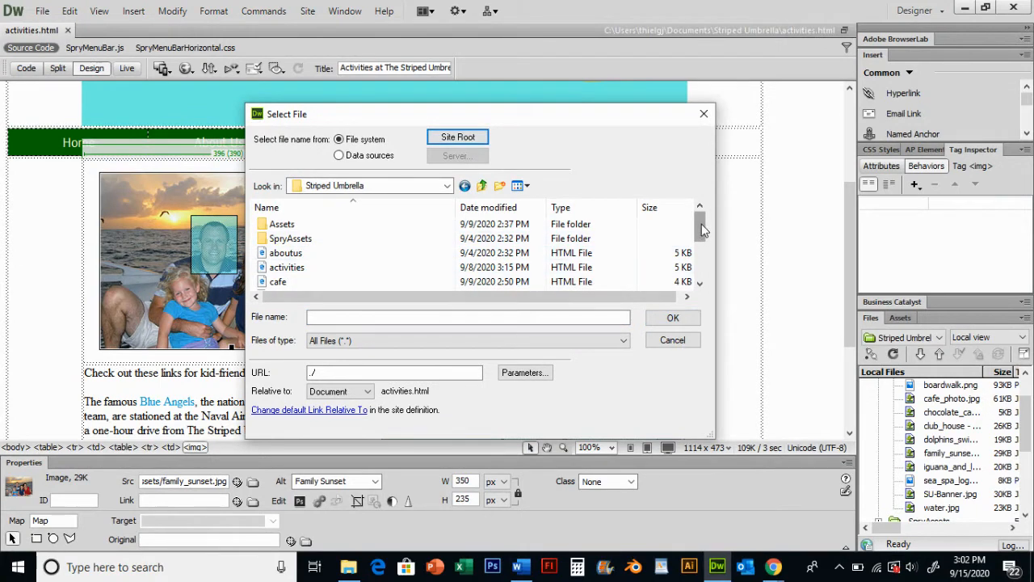
left_click_drag(700, 230, 698, 277)
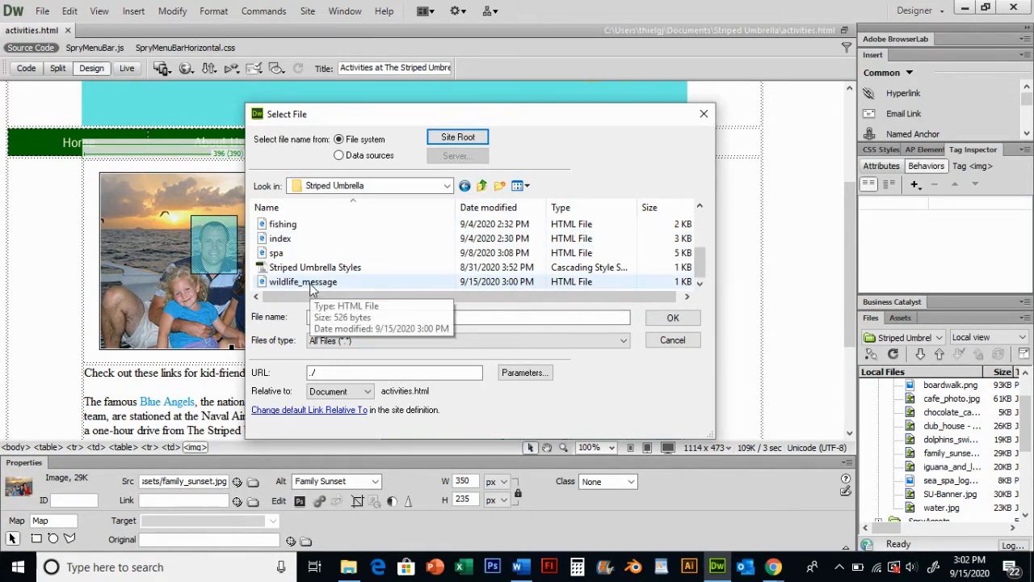
double_click(323, 282)
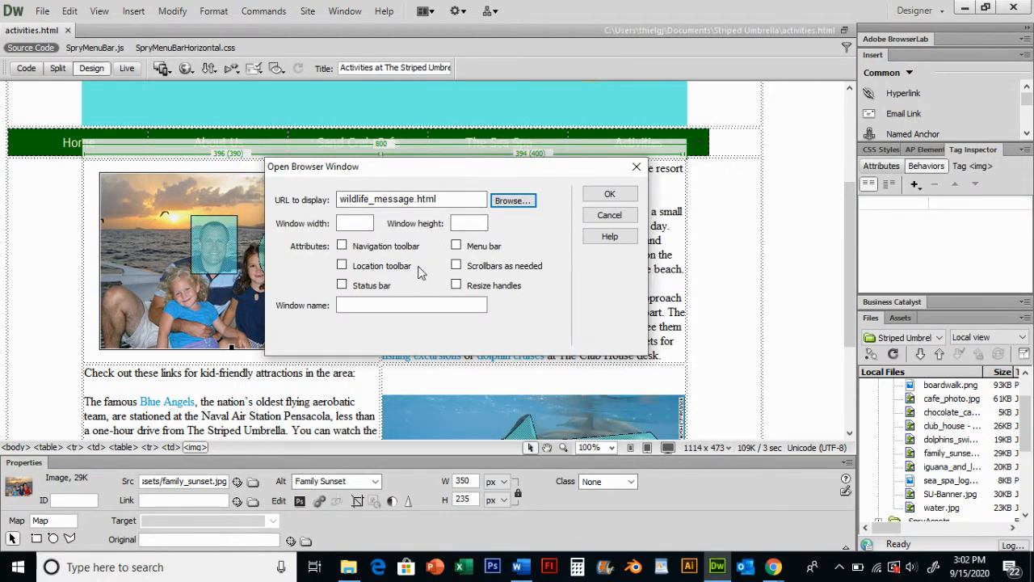
Set the window width and height to 200 each and name the window 'message', then confirm the behavior
left_click(360, 224)
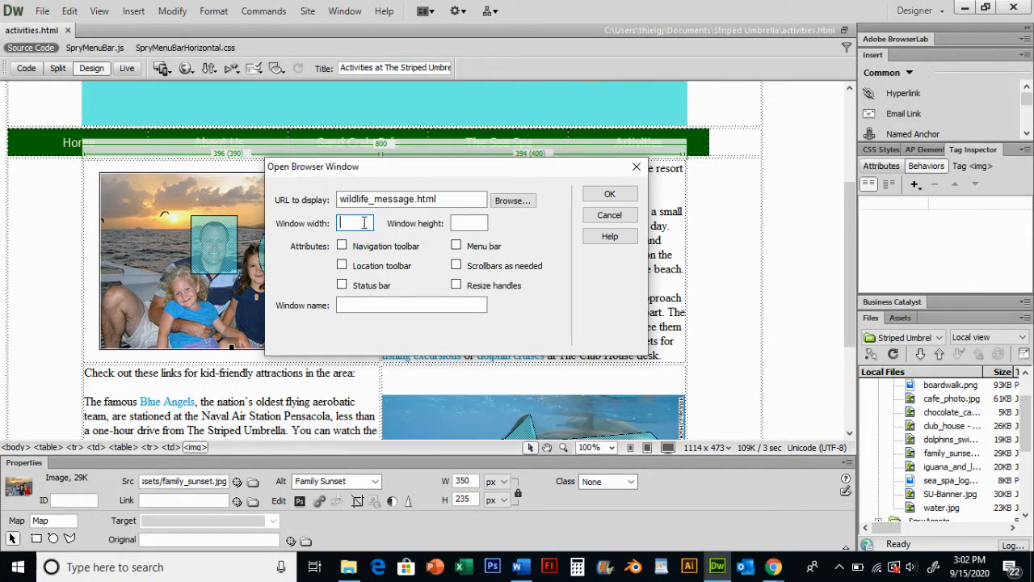
type("200")
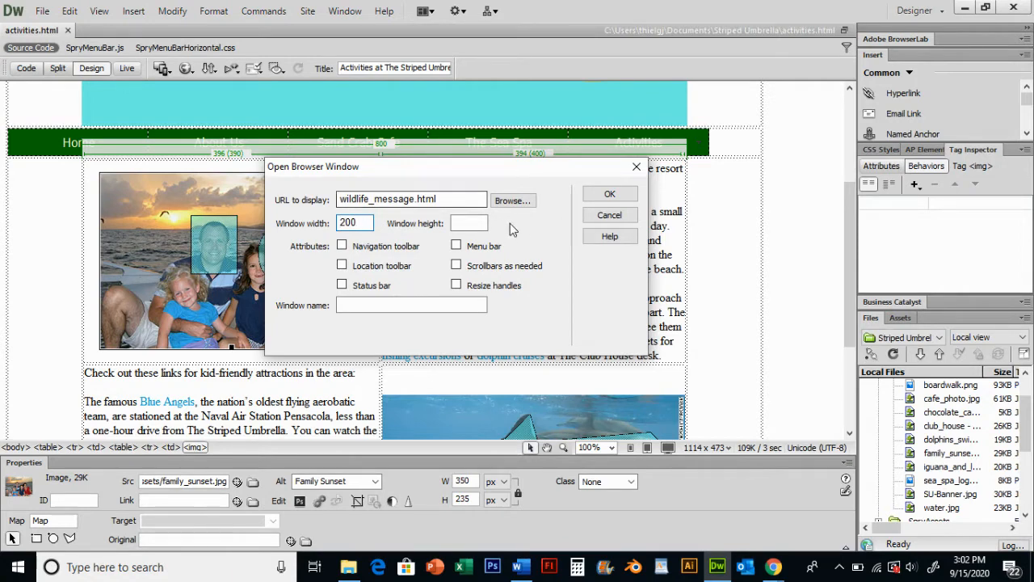
left_click(470, 222)
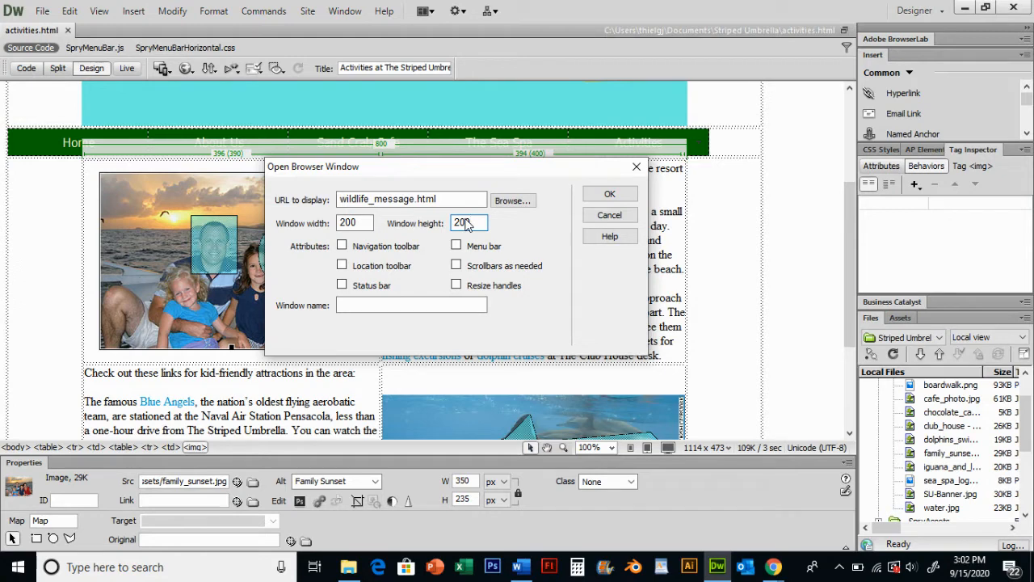
type("200")
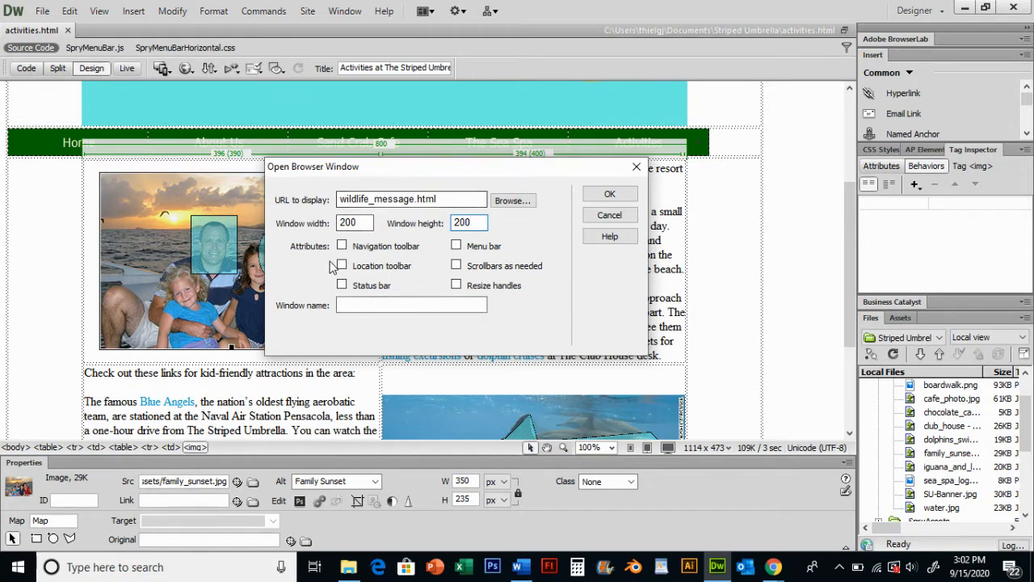
left_click(378, 303)
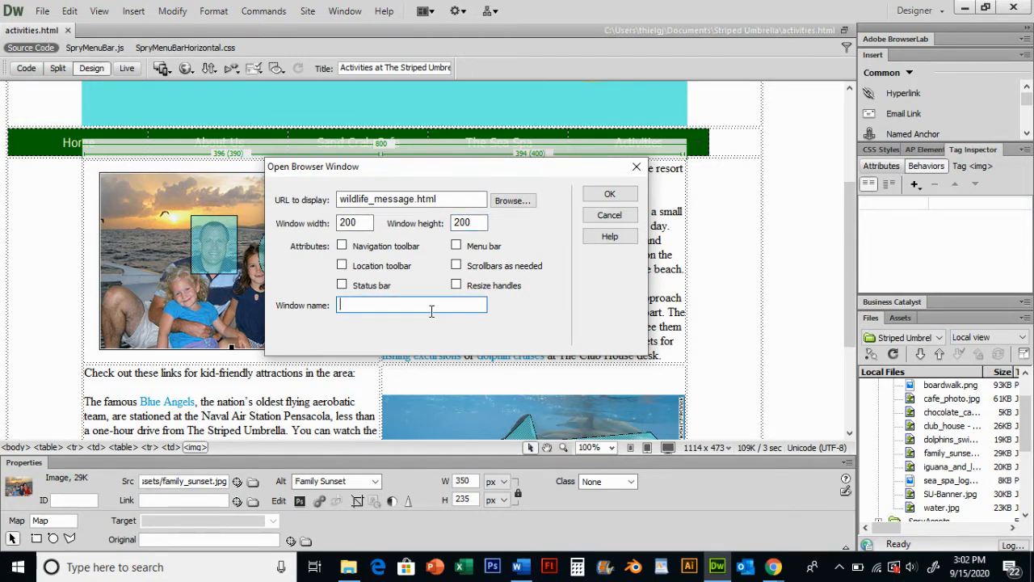
type("message")
left_click(623, 192)
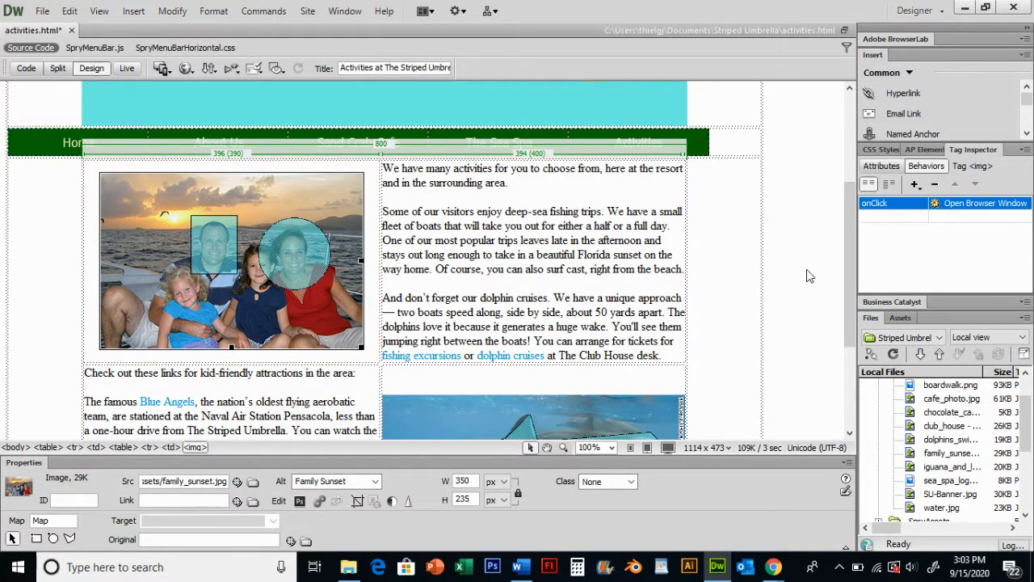
Change the Open Browser Window behavior's event from onClick to onMouseOver
left_click(906, 207)
left_click(921, 203)
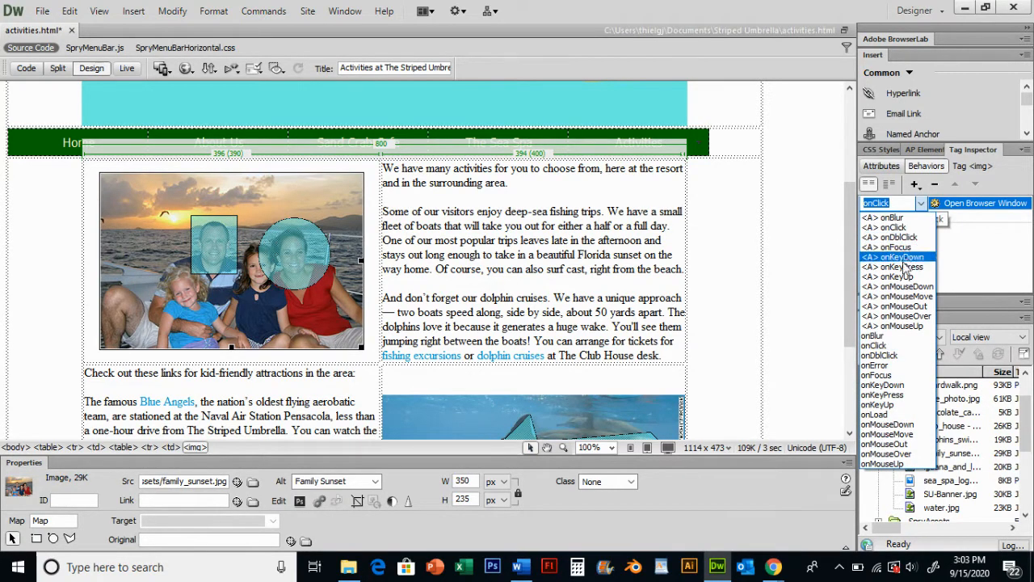
left_click(912, 456)
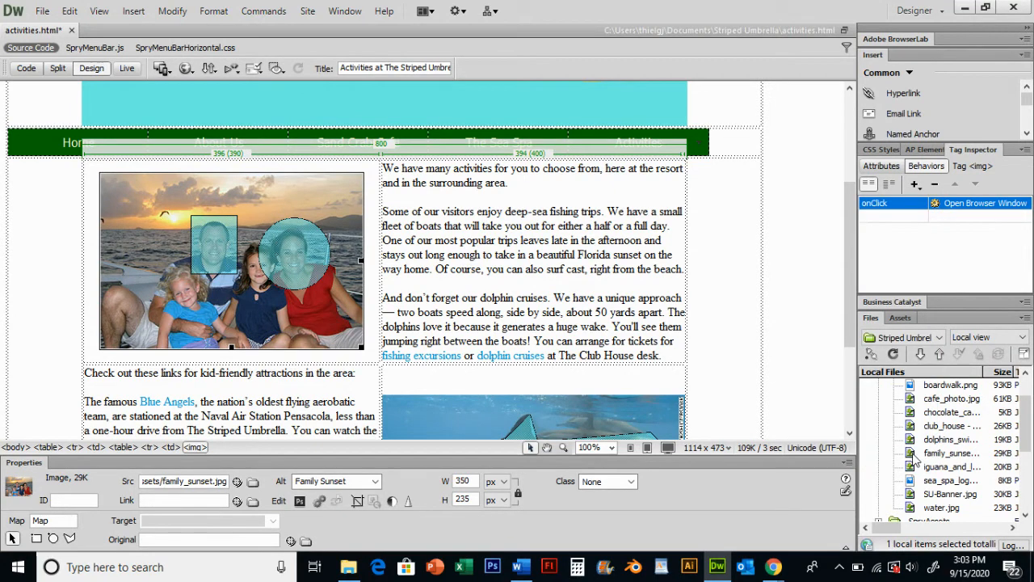
left_click(906, 203)
left_click(921, 203)
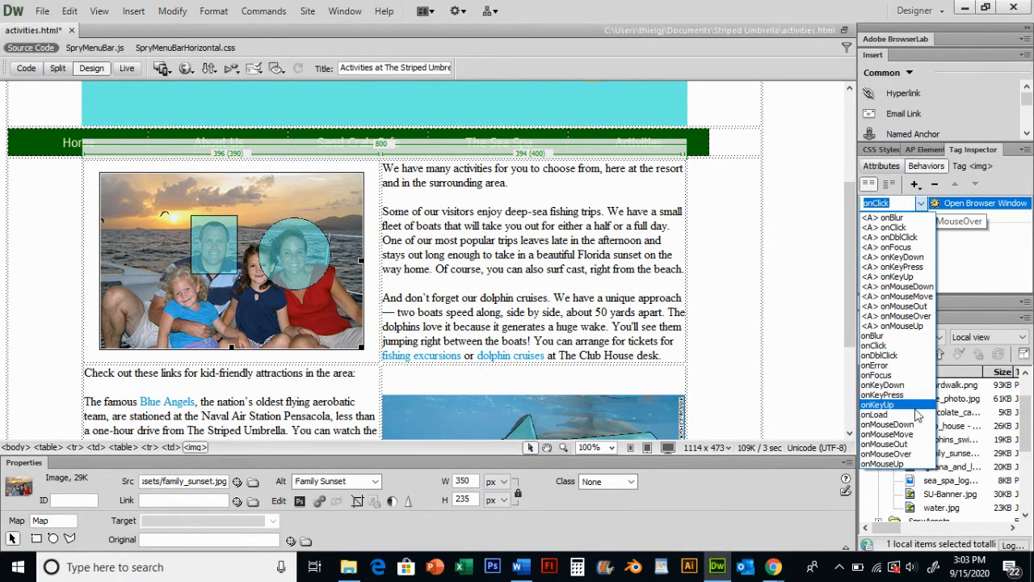
left_click(913, 454)
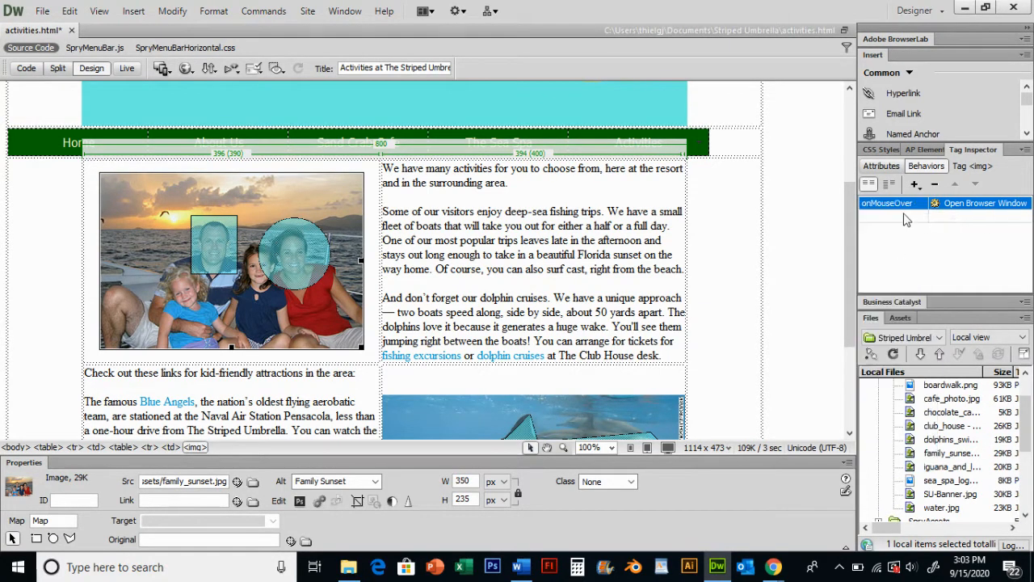
Save the activities page and preview it in the web browser
left_click(911, 281)
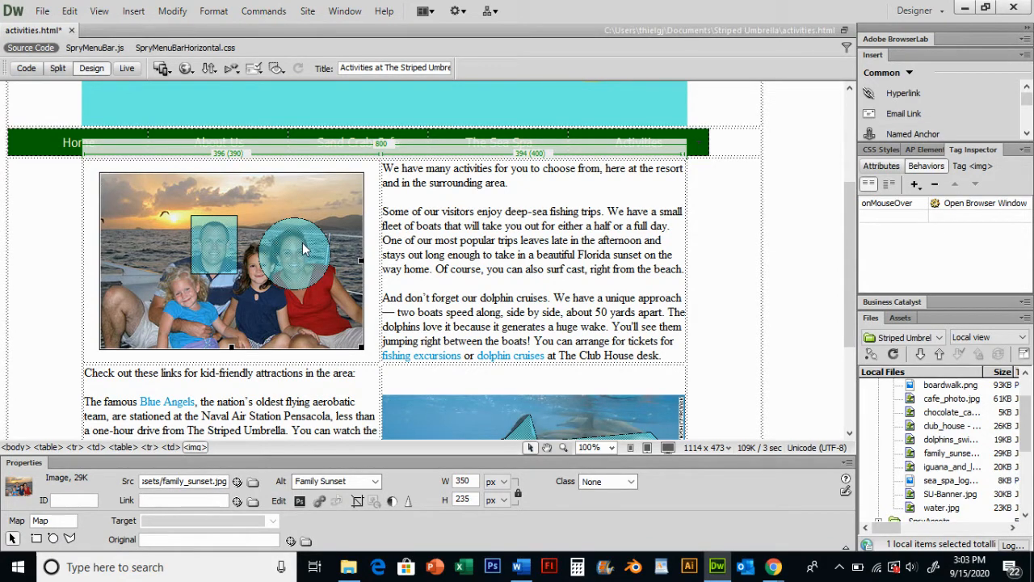
key("ctrl+w")
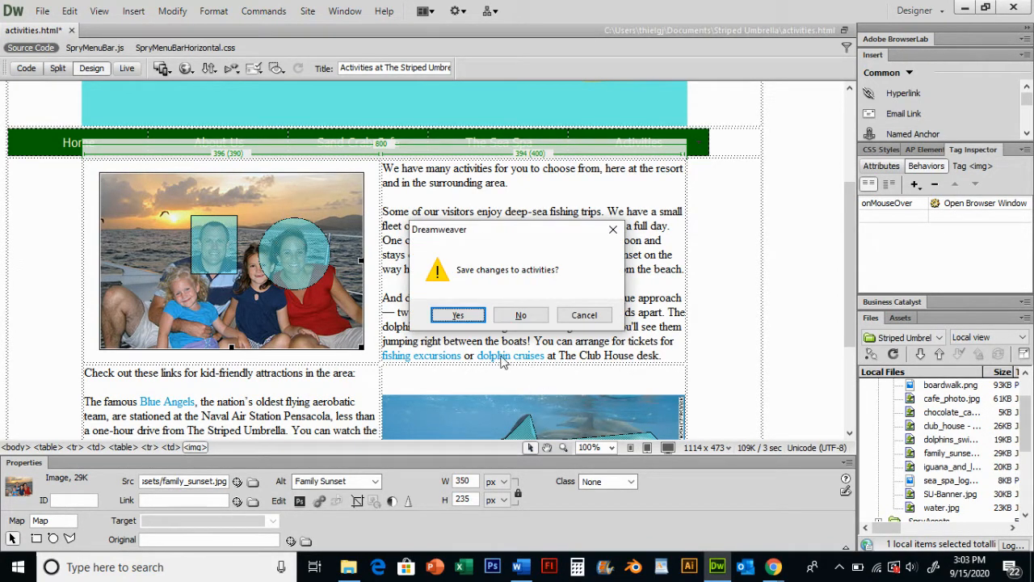
left_click(459, 315)
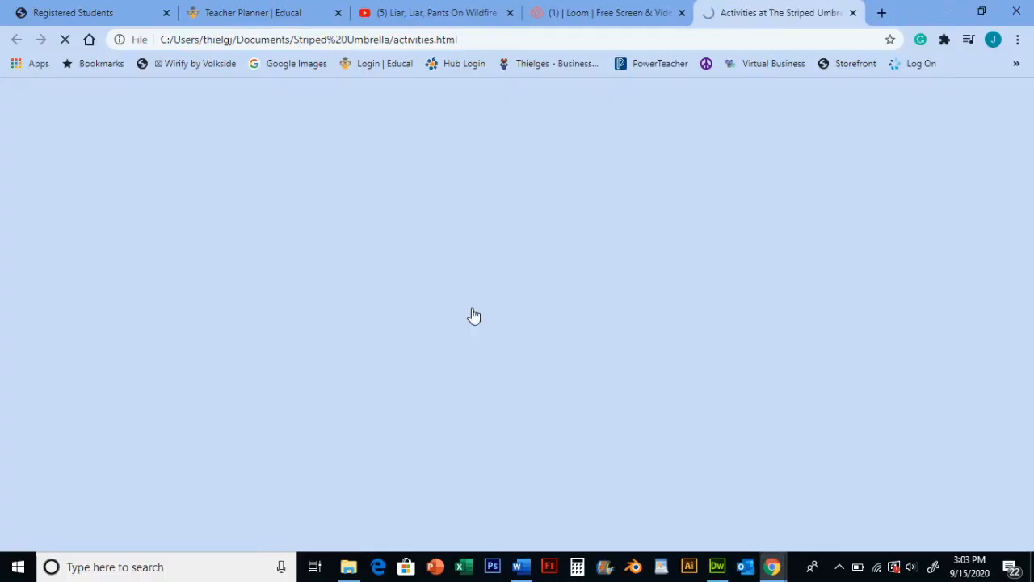
Allow pop-ups from the activities page in the browser's pop-up blocker settings
scroll(737, 208, "down", 2)
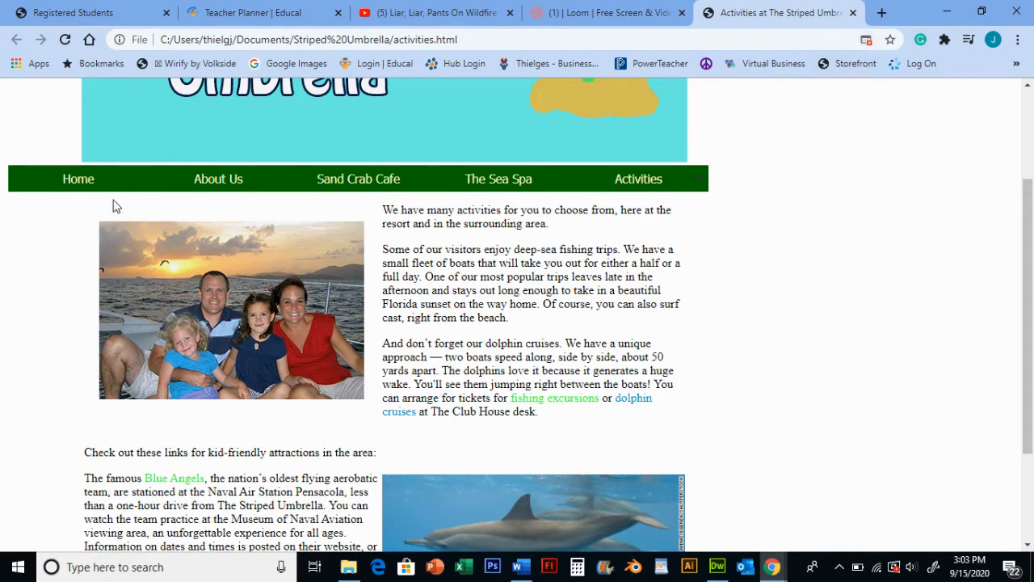
left_click(866, 41)
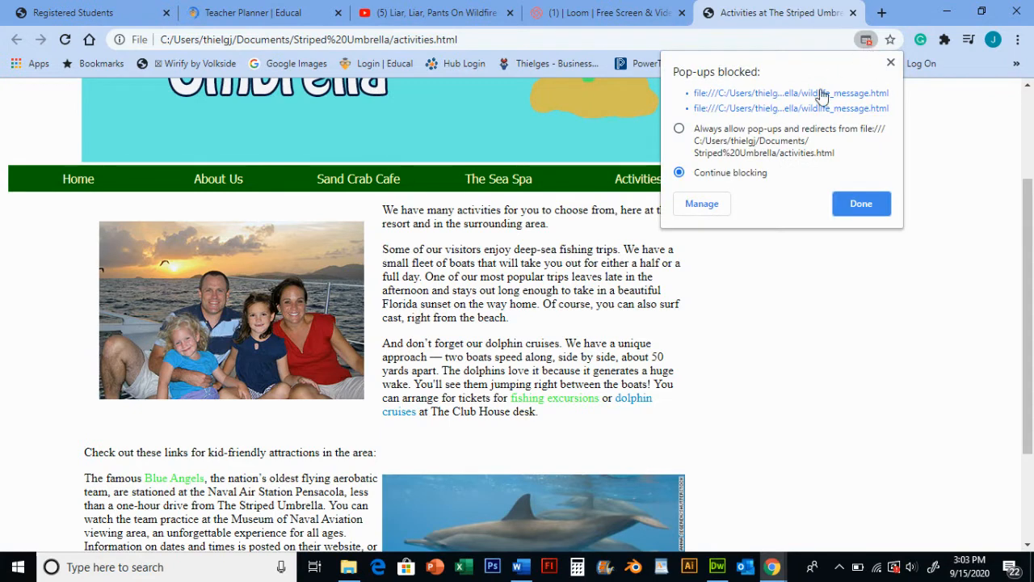
left_click(681, 130)
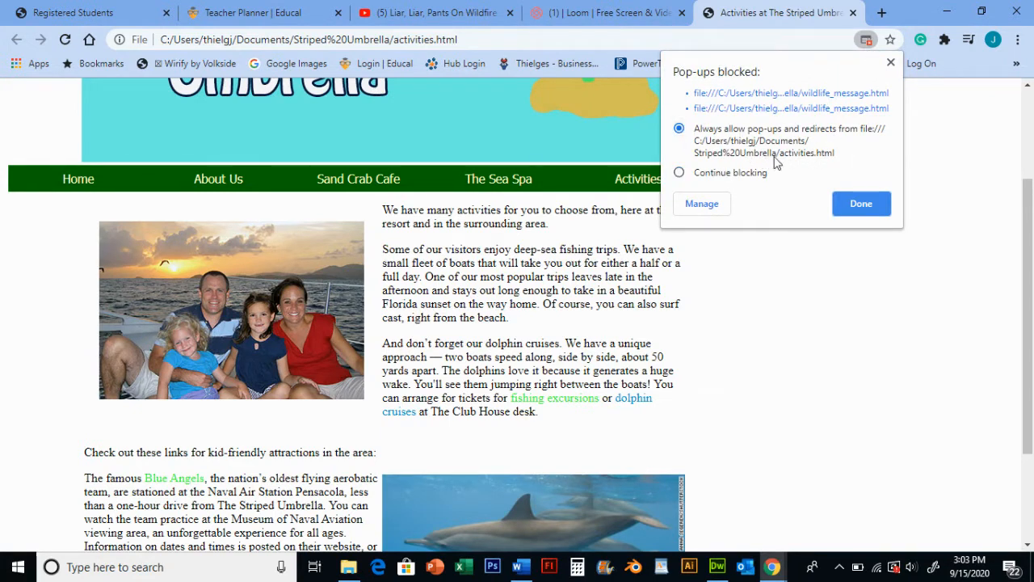
left_click(866, 207)
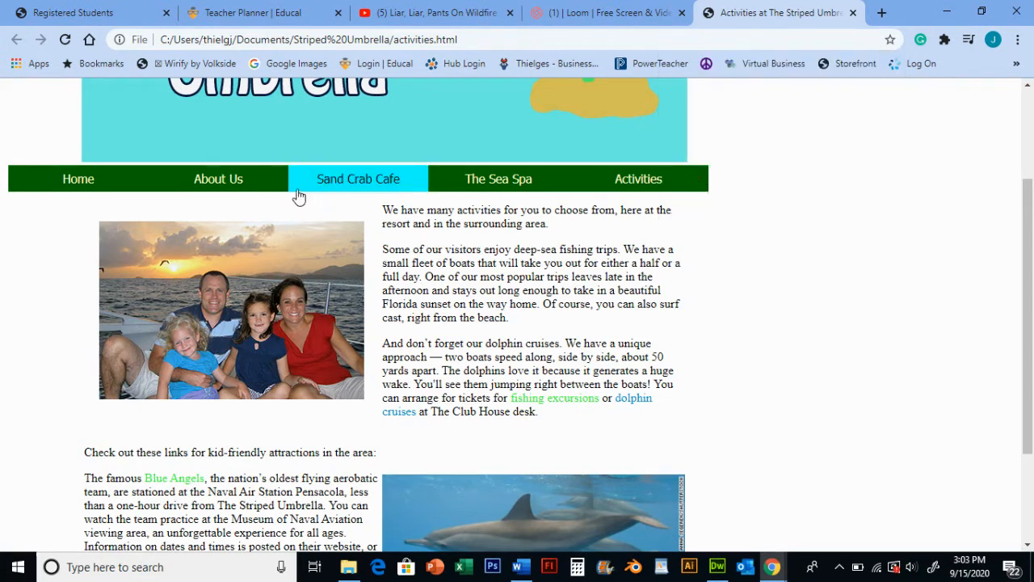
Test the pop-up by hovering over the family photo, closing the wildlife message window each time
mouse_move(78, 178)
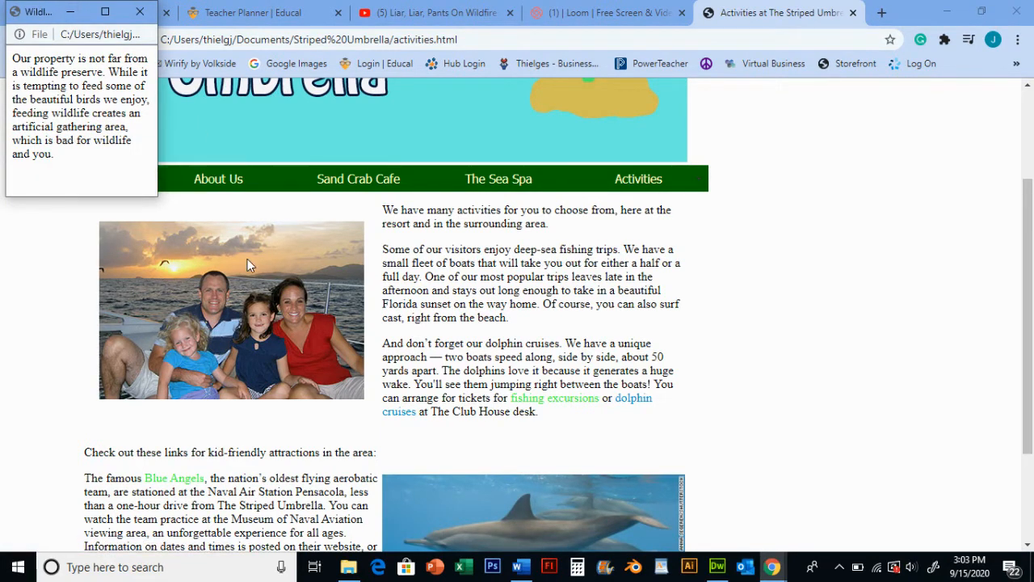
left_click(149, 17)
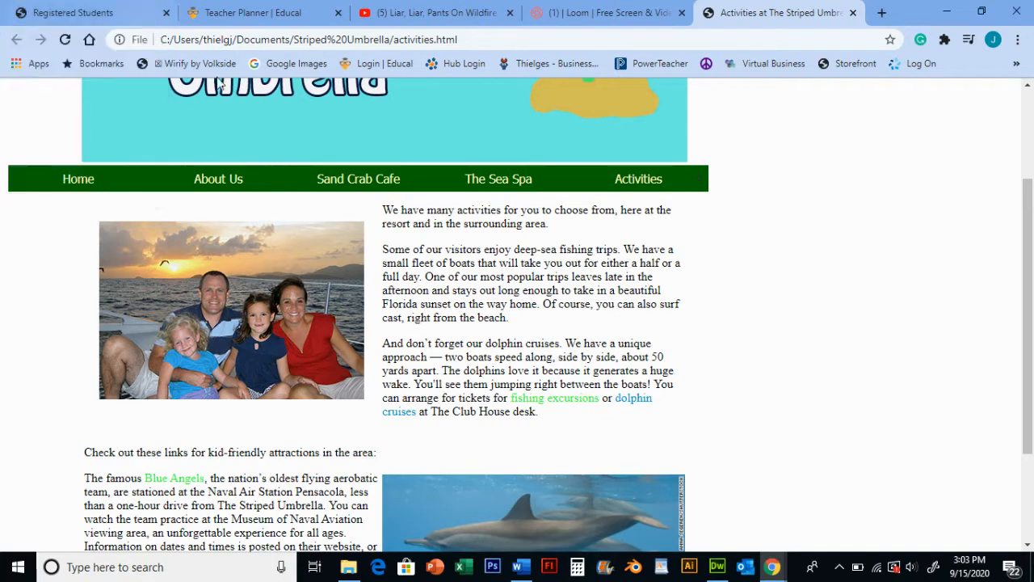
mouse_move(243, 184)
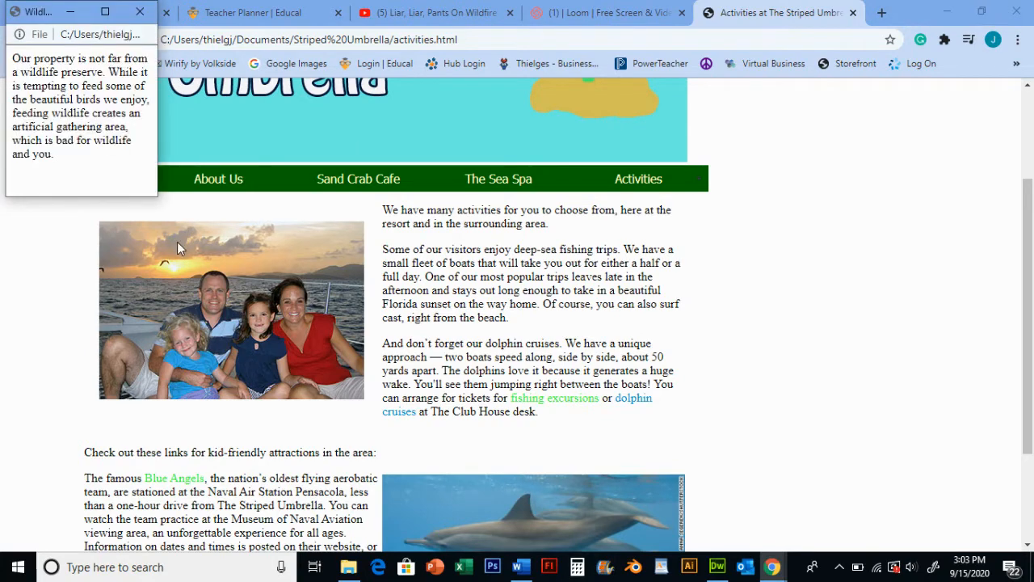
left_click(139, 11)
mouse_move(122, 263)
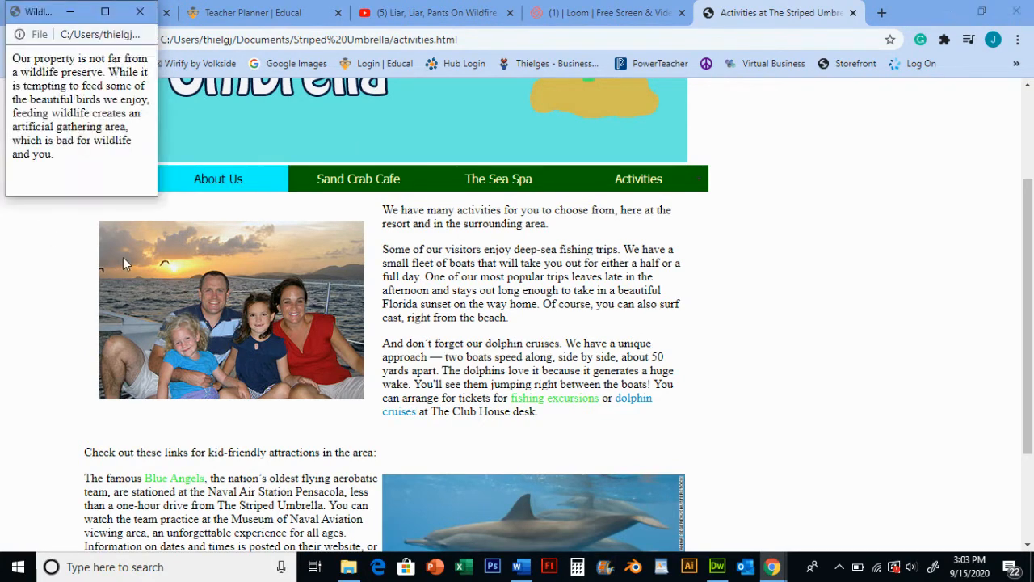
Retest the family photo's hover pop-up, closing each wildlife message window, then close the activities tab and return to Dreamweaver
left_click(148, 17)
mouse_move(148, 226)
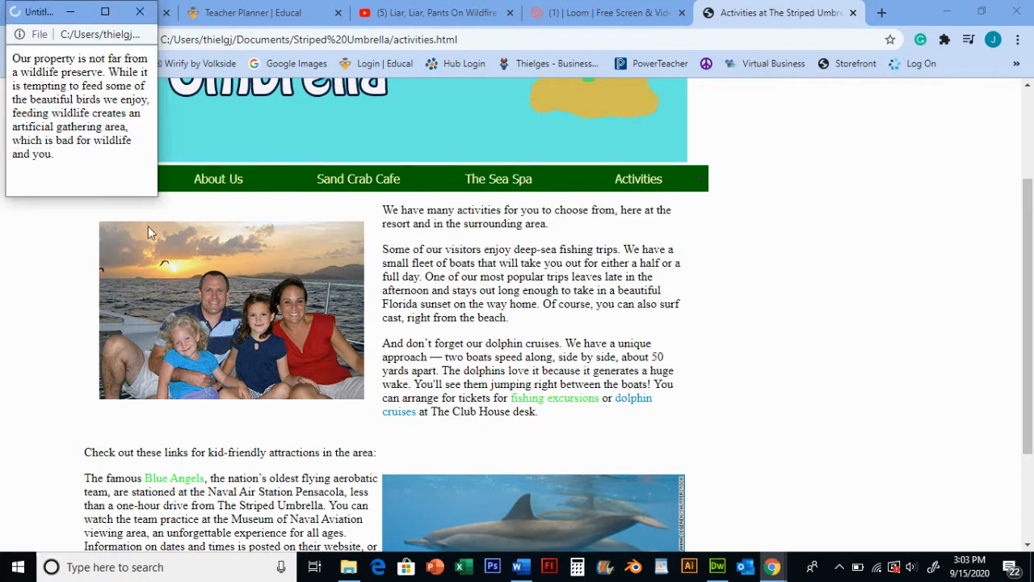
left_click(140, 12)
mouse_move(188, 234)
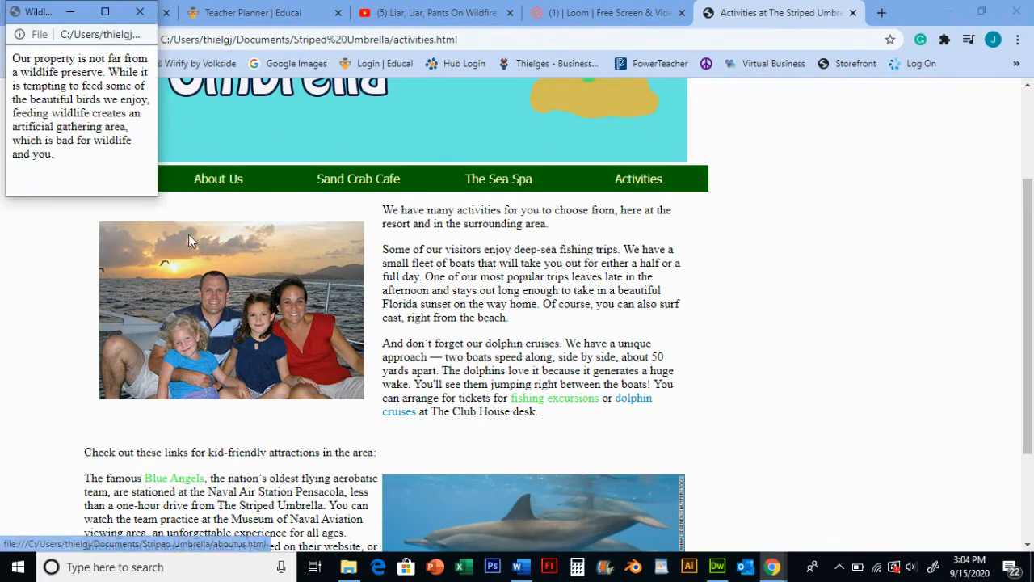
left_click(146, 11)
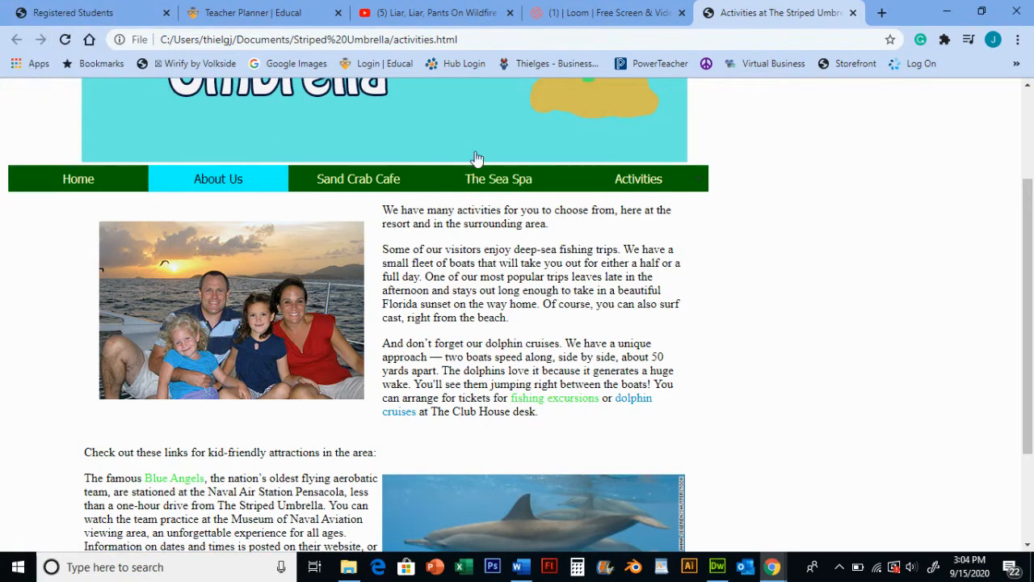
mouse_move(176, 240)
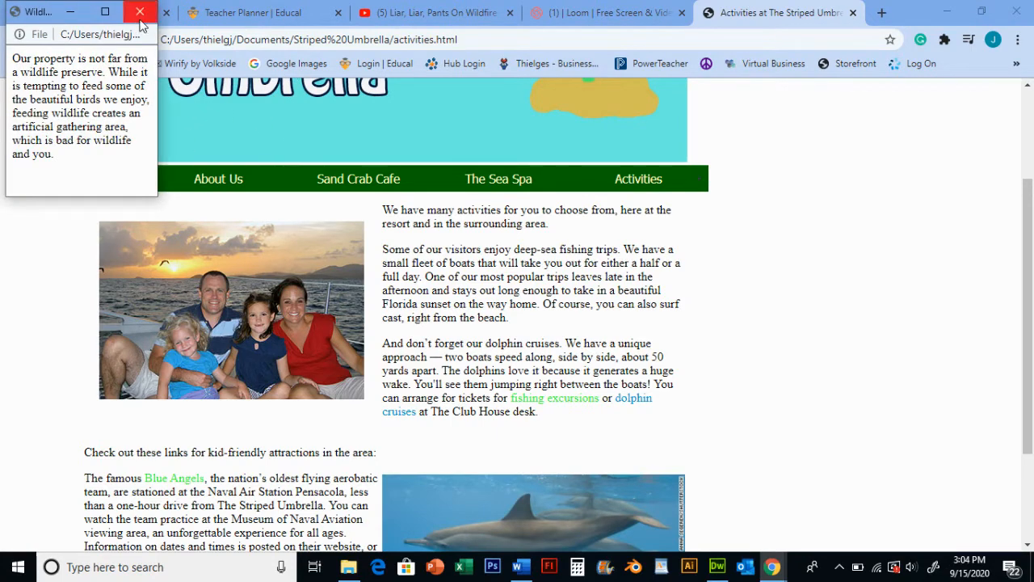
left_click(139, 11)
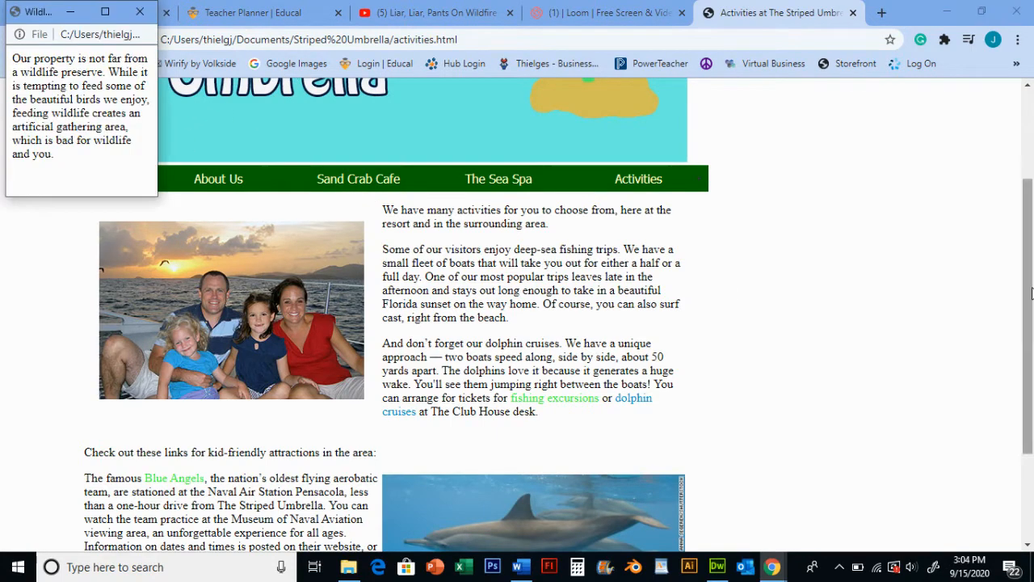
left_click(140, 11)
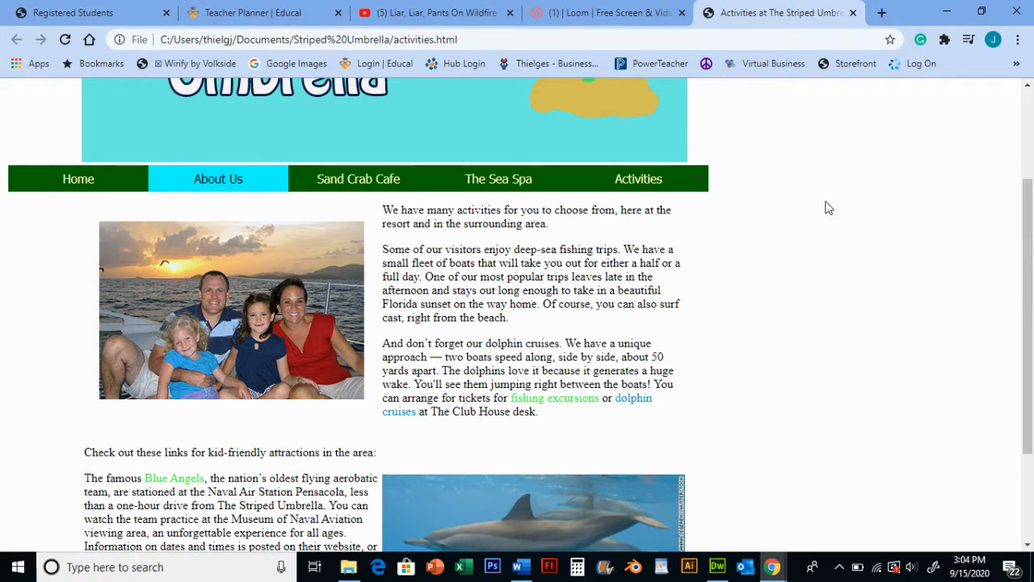
left_click(852, 12)
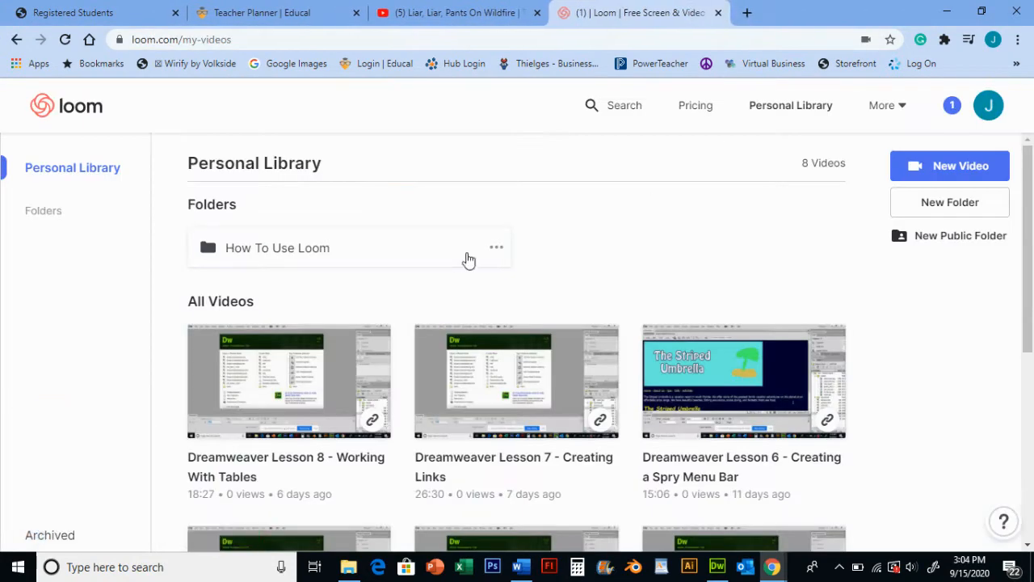
left_click(719, 567)
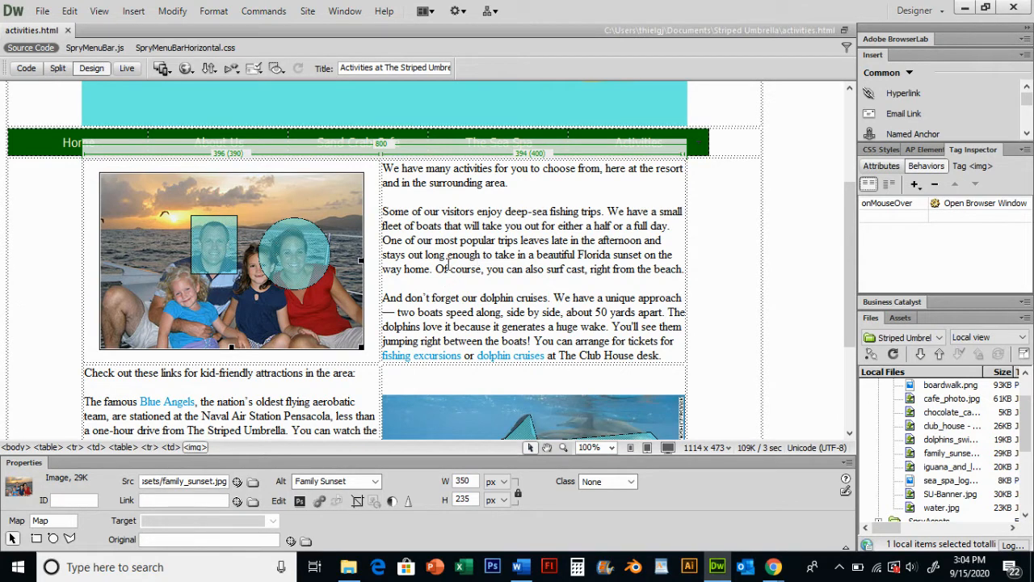
Examine the dolphin photo and its table cell on the activities page
scroll(423, 285, "down", 4)
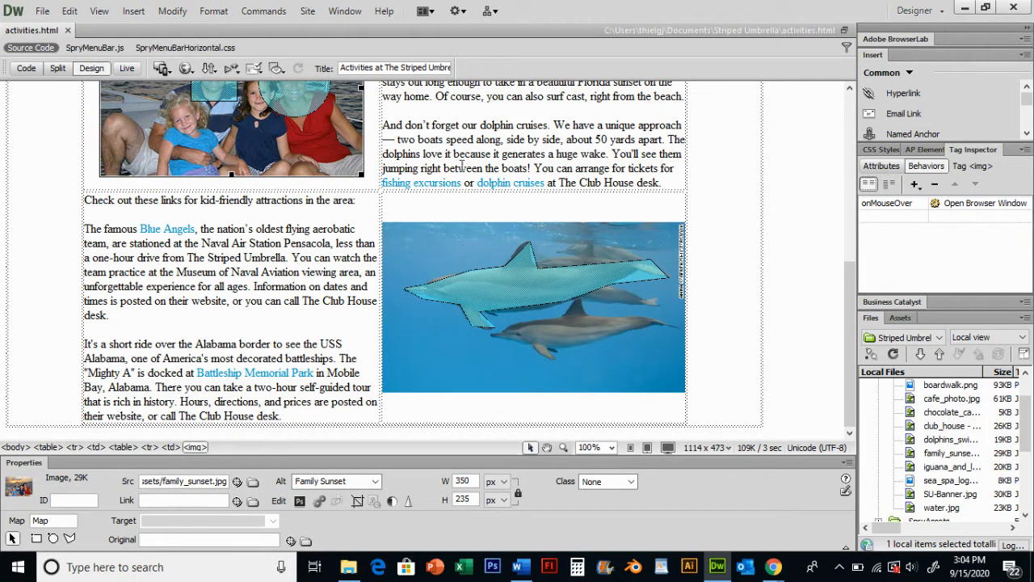
scroll(475, 237, "up", 6)
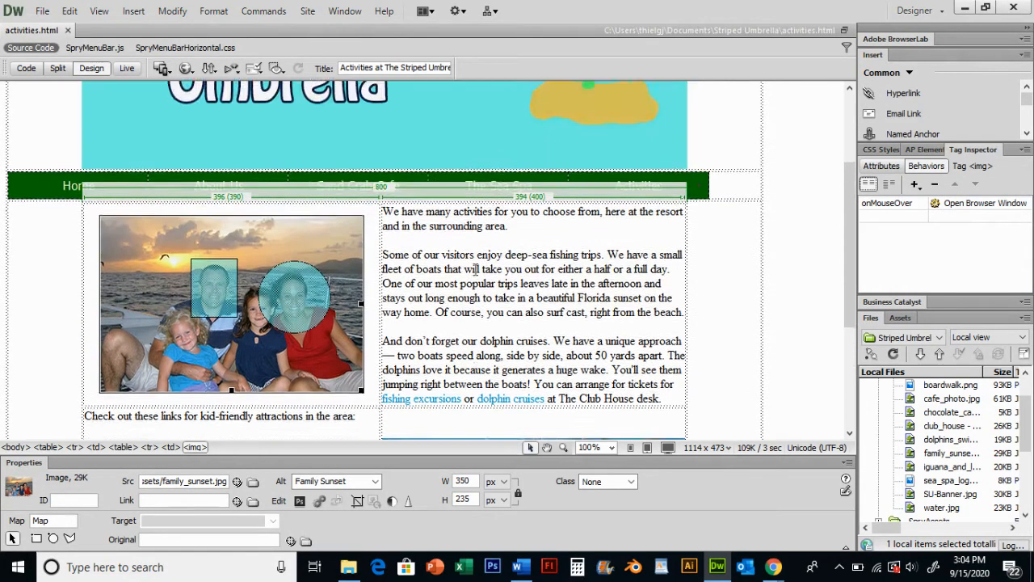
scroll(436, 240, "down", 5)
scroll(410, 205, "down", 1)
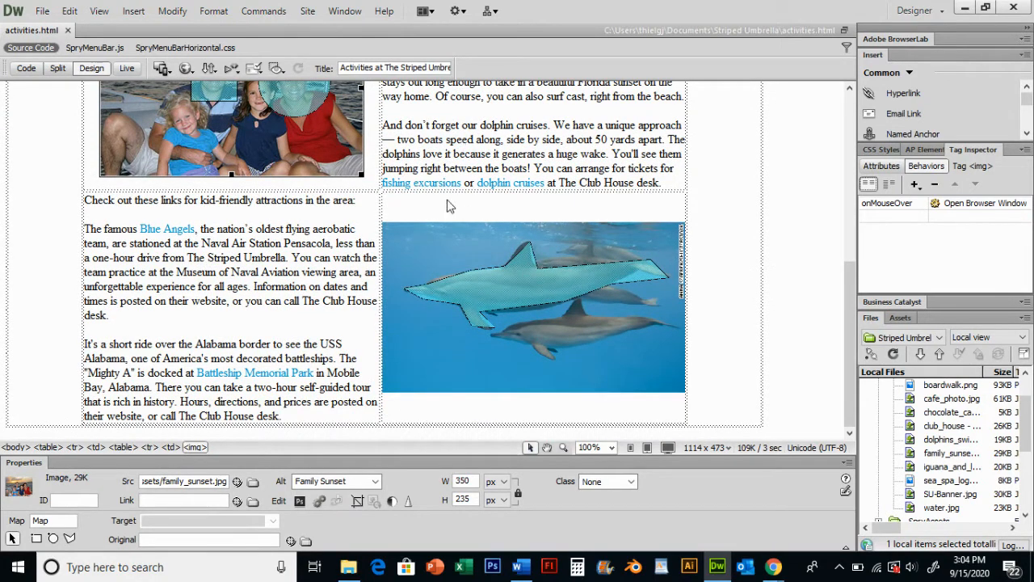
left_click(589, 408)
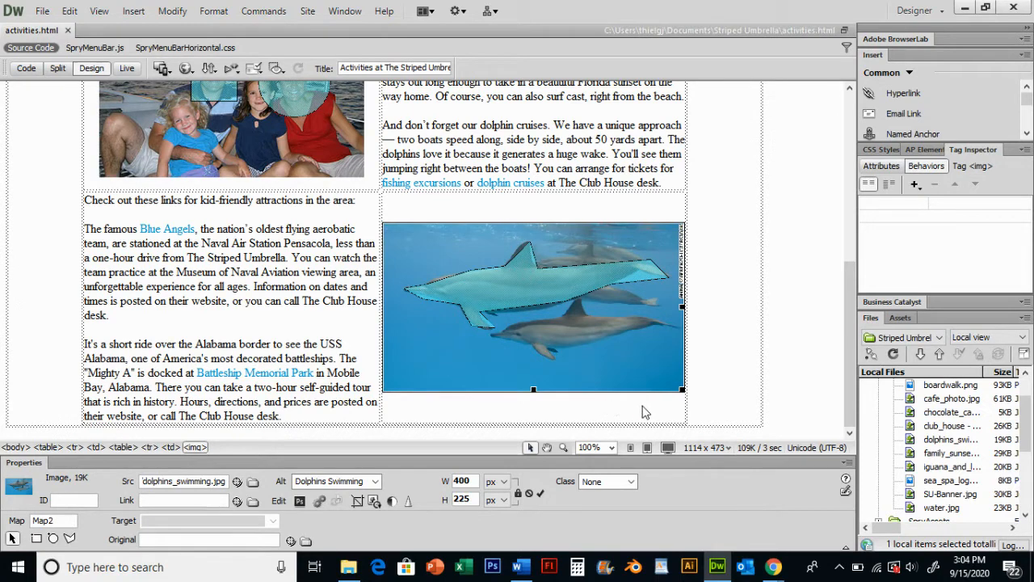
left_click(644, 412)
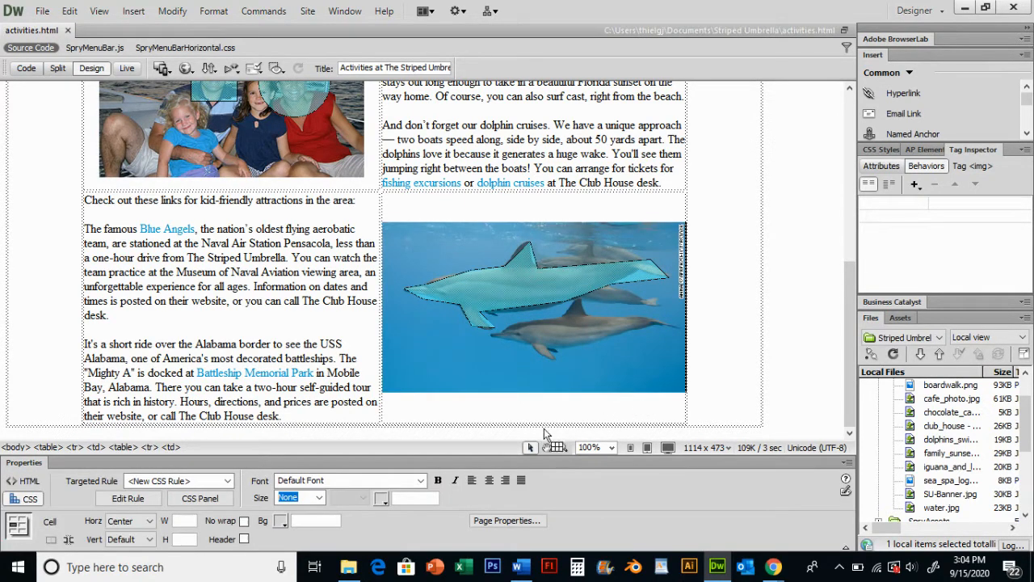
left_click(576, 334)
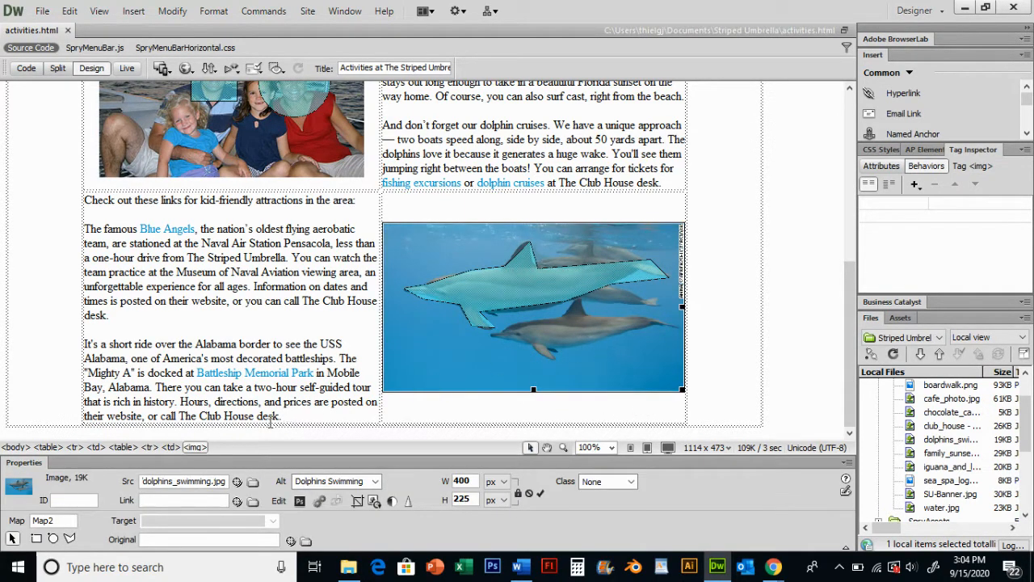
left_click(171, 447)
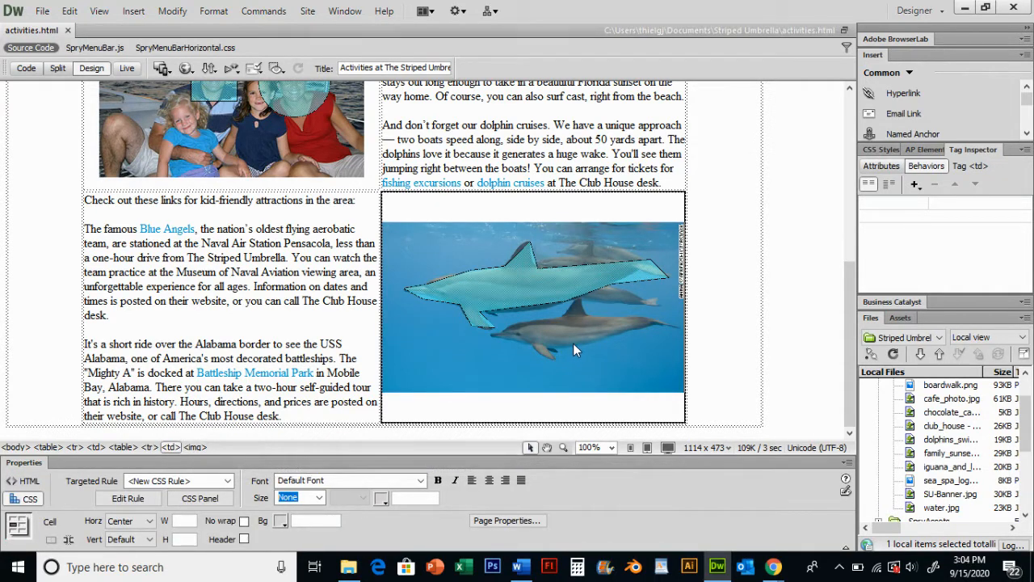
left_click(634, 368)
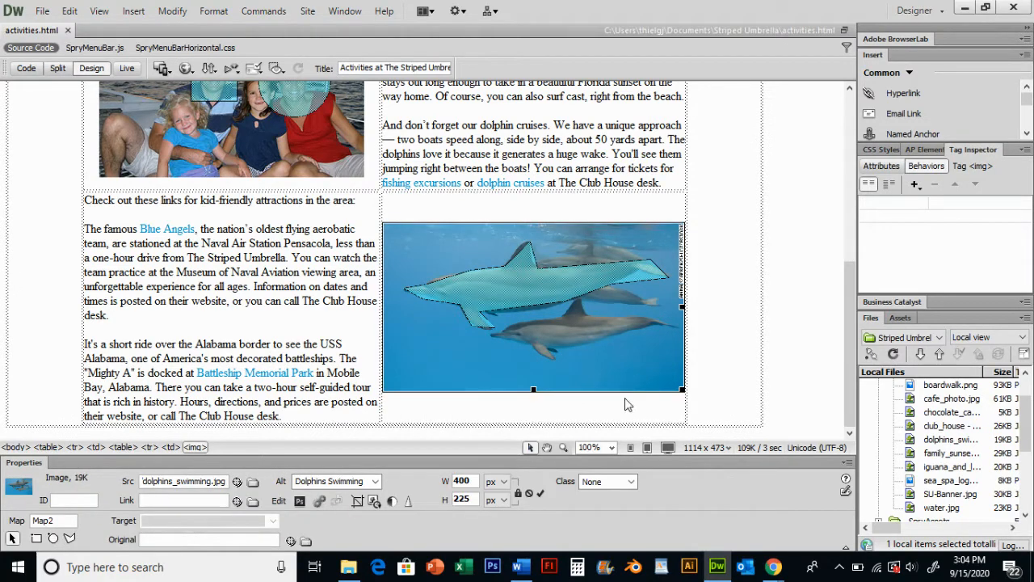
left_click(170, 446)
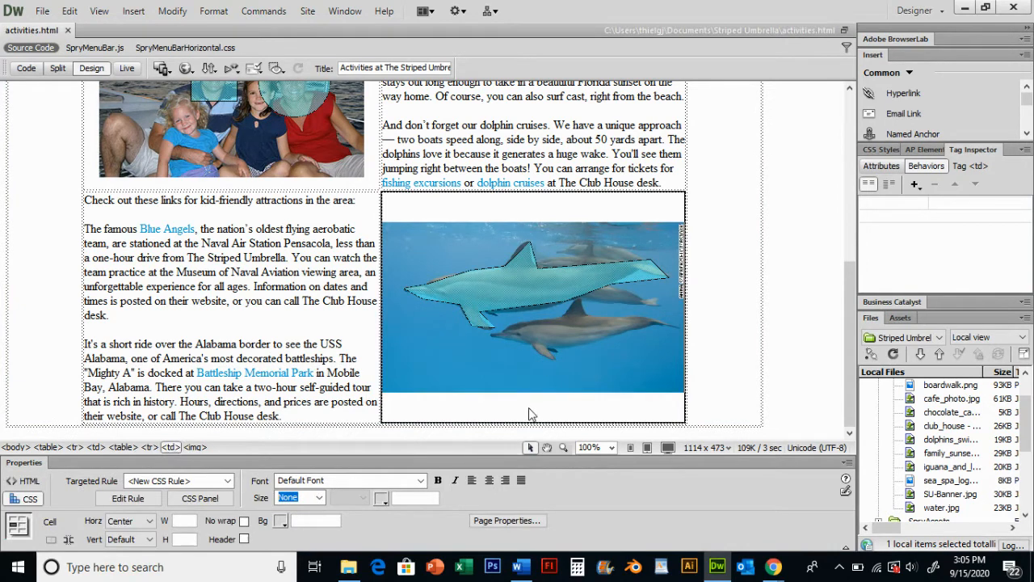
left_click(589, 412)
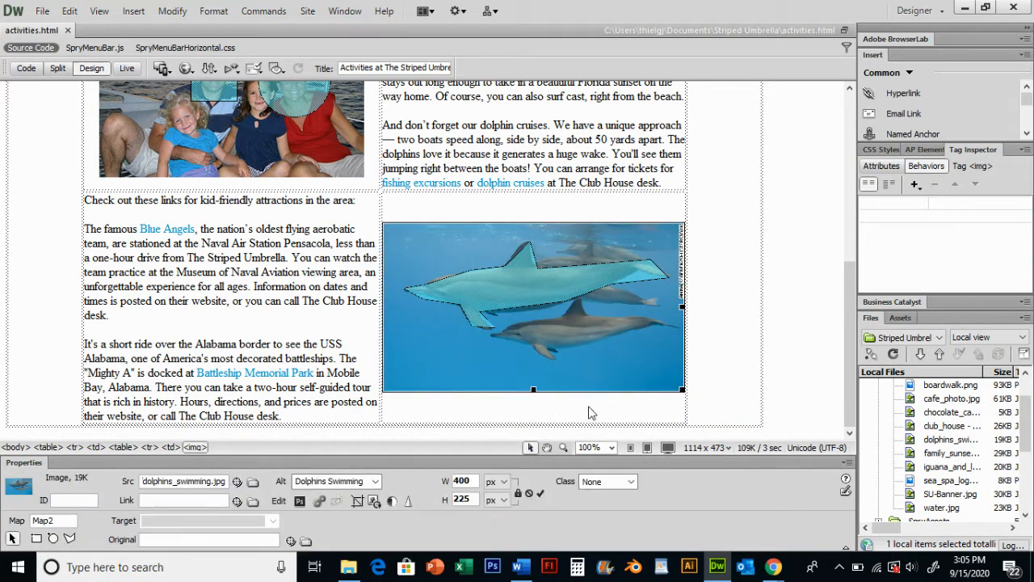
left_click(590, 412)
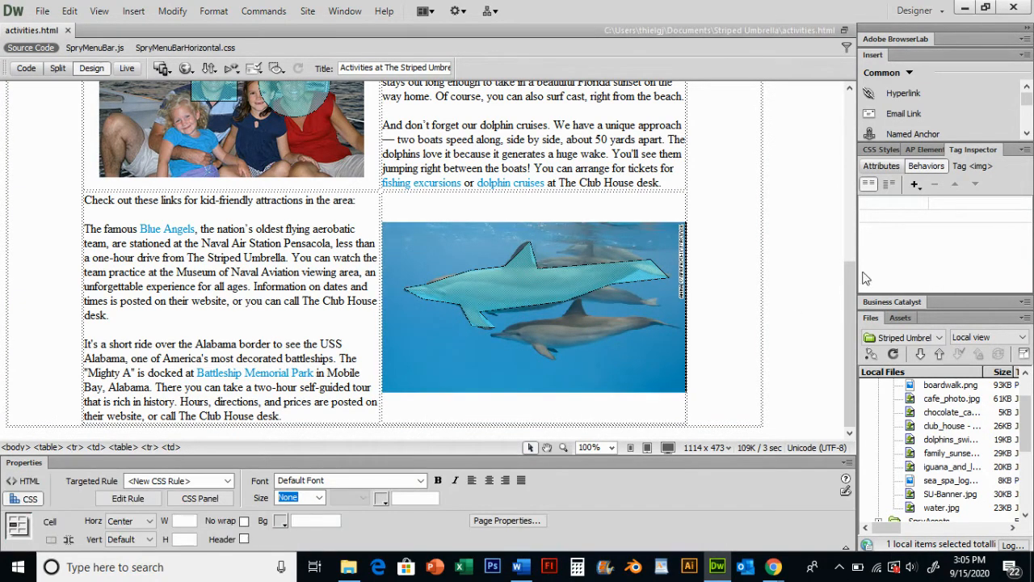
Insert one table row below the row holding the dolphin photo
key("Tab")
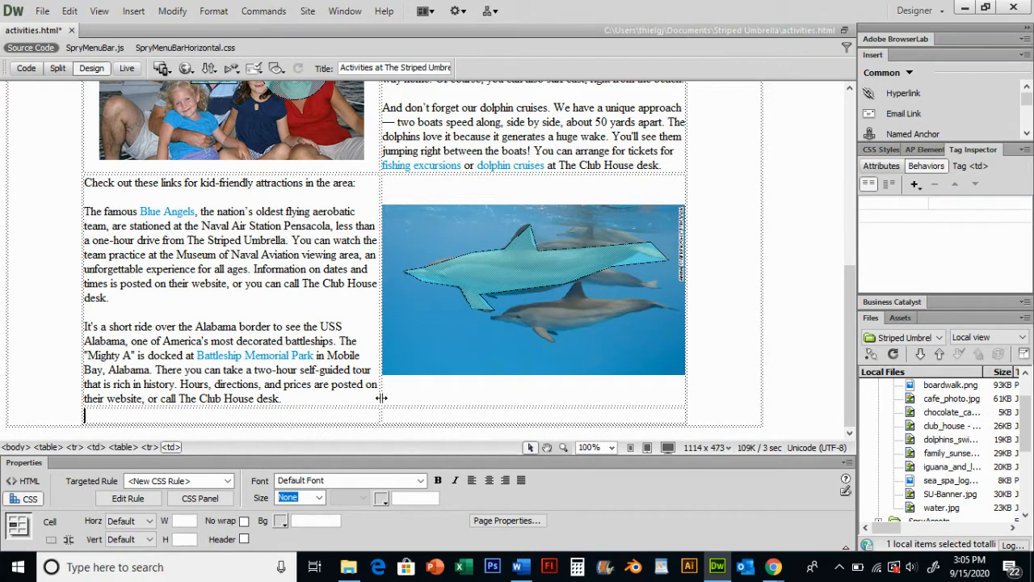
key("ctrl+z")
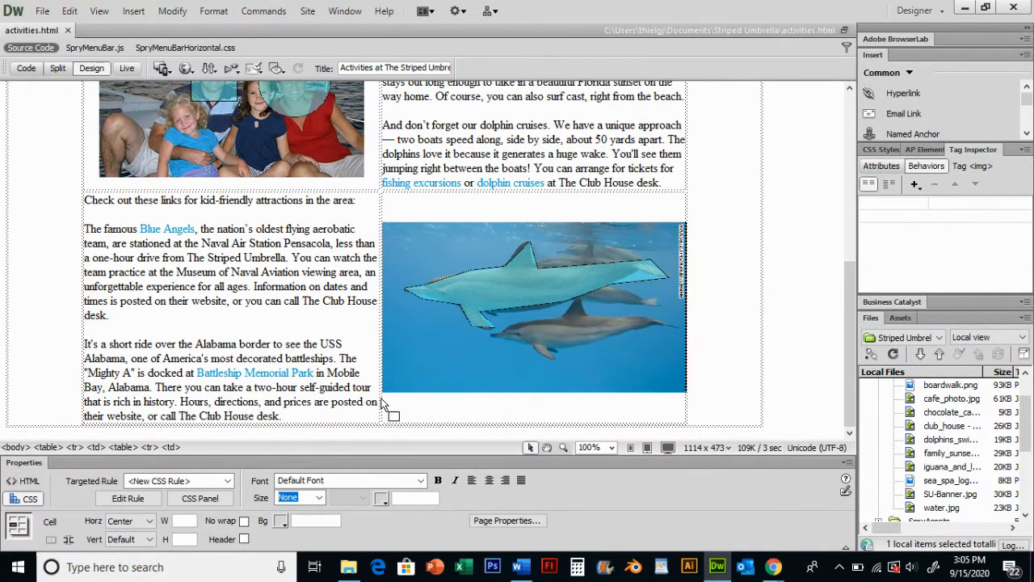
left_click(587, 411)
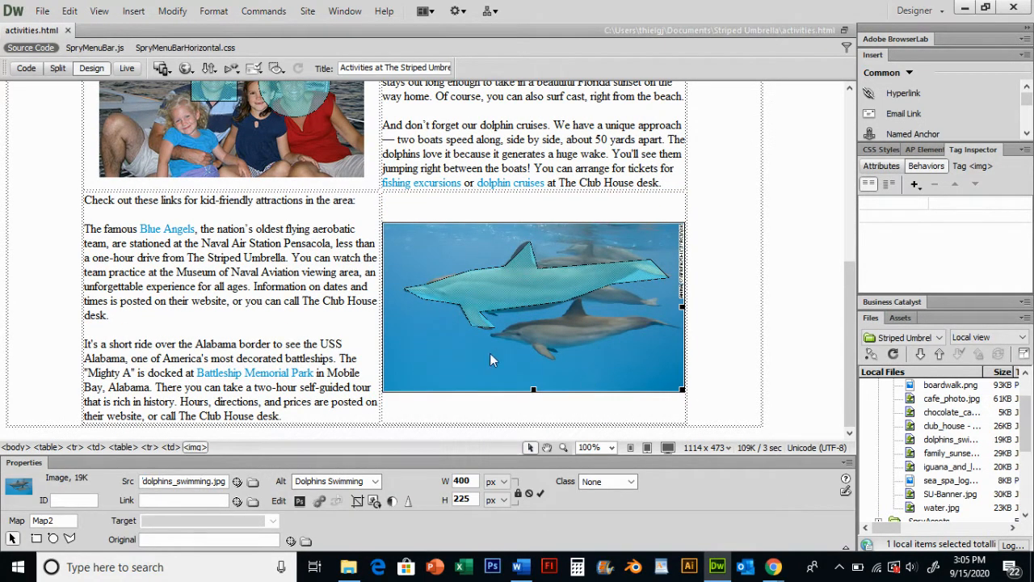
left_click(229, 12)
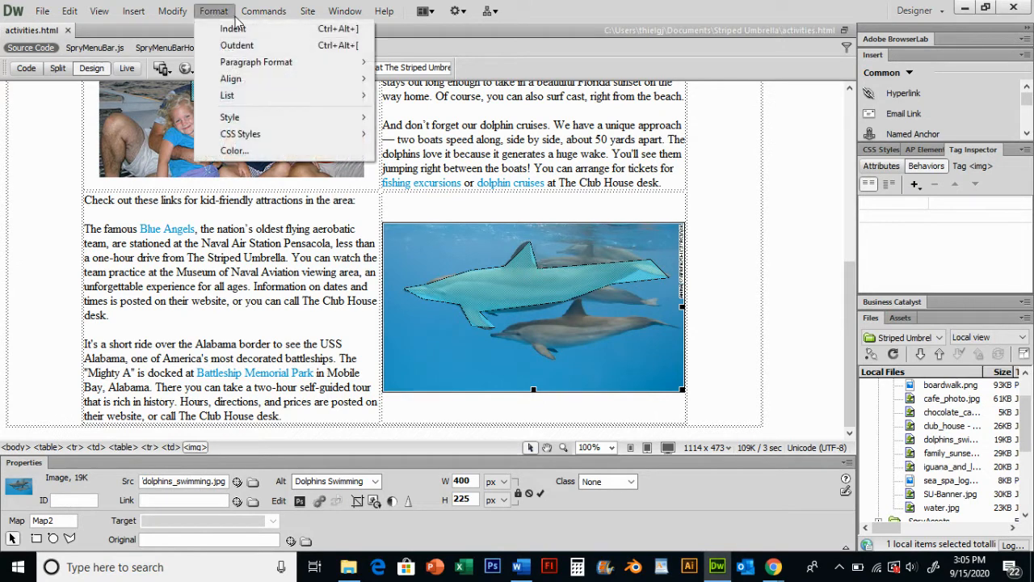
mouse_move(170, 11)
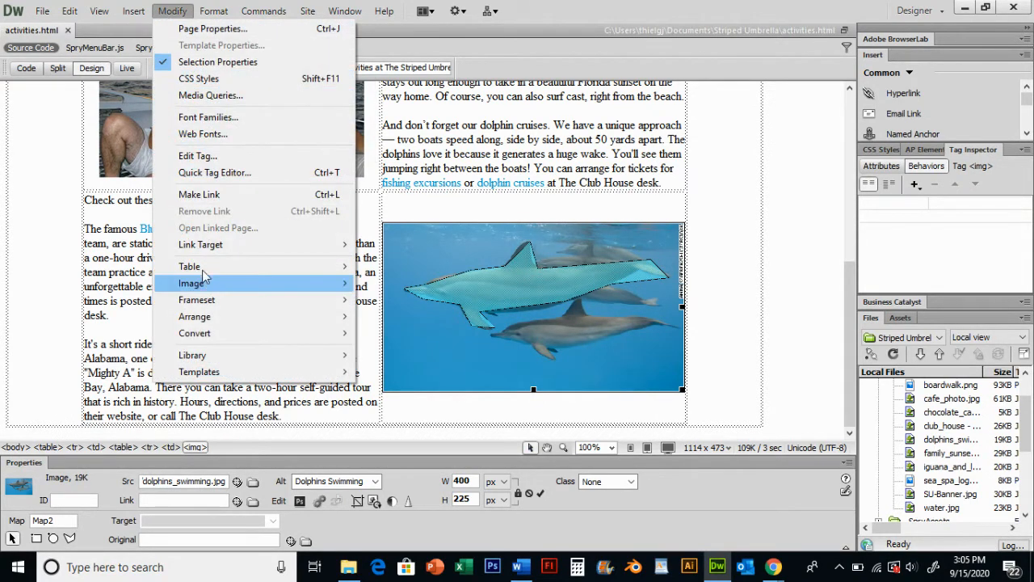
mouse_move(211, 268)
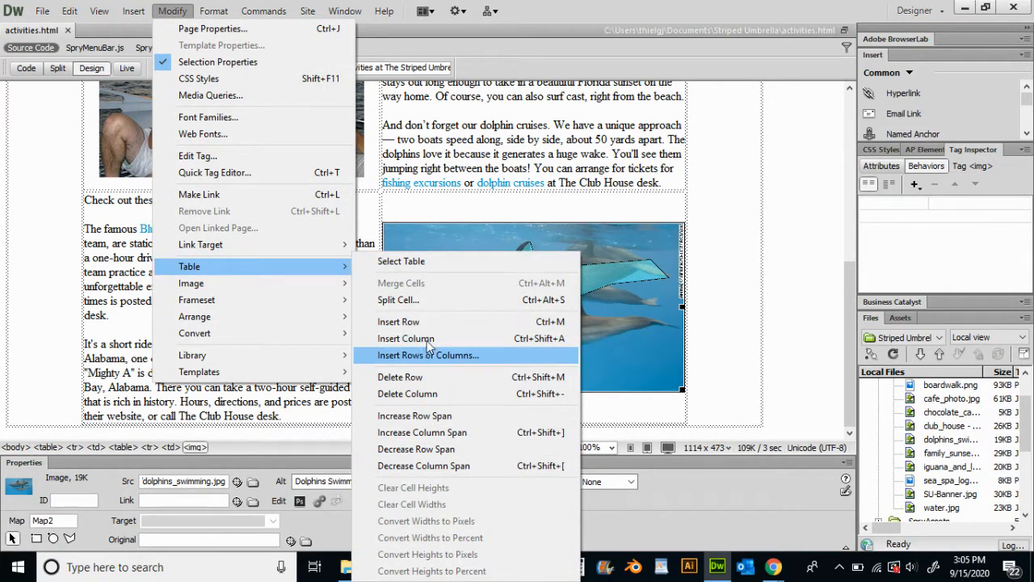
left_click(473, 355)
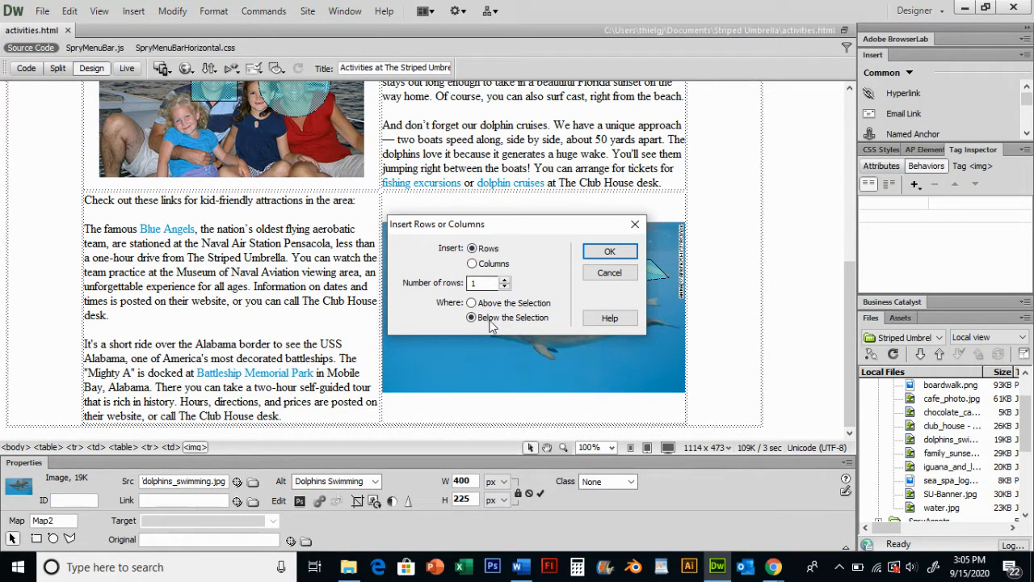
left_click(593, 251)
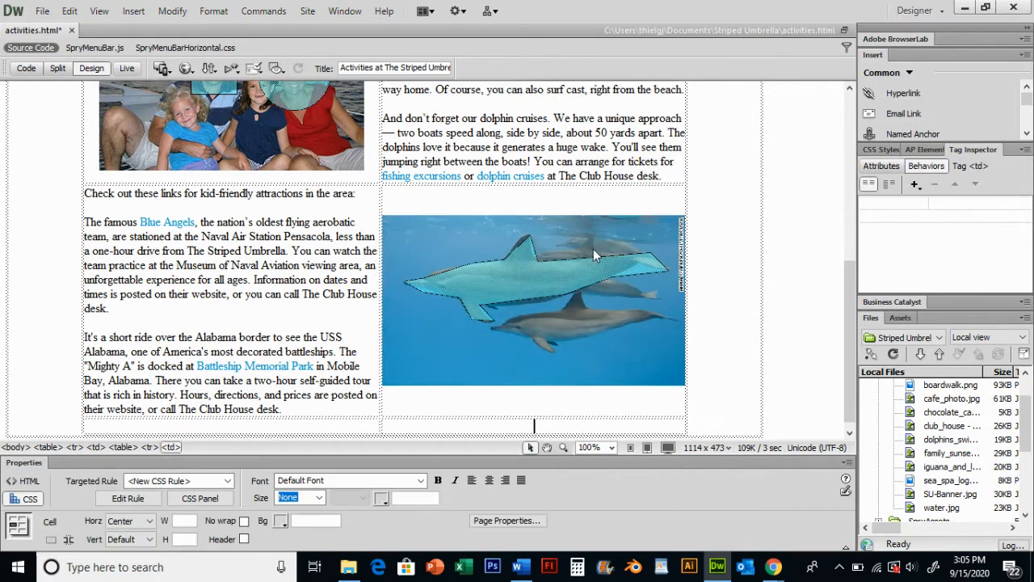
Merge the two cells of the new row and center its contents horizontally
scroll(514, 272, "down", 1)
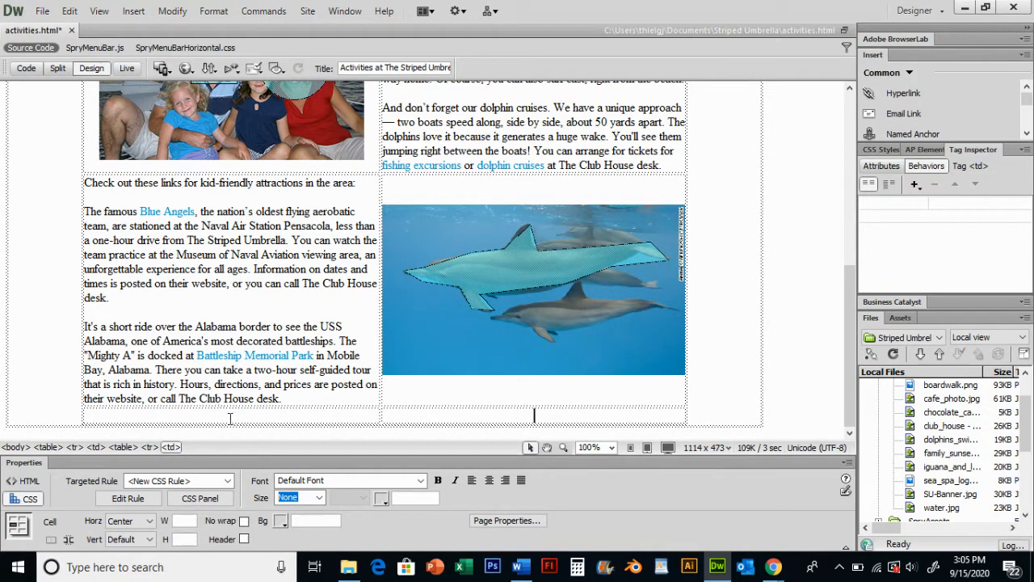
left_click(290, 417)
left_click_drag(385, 415, 469, 417)
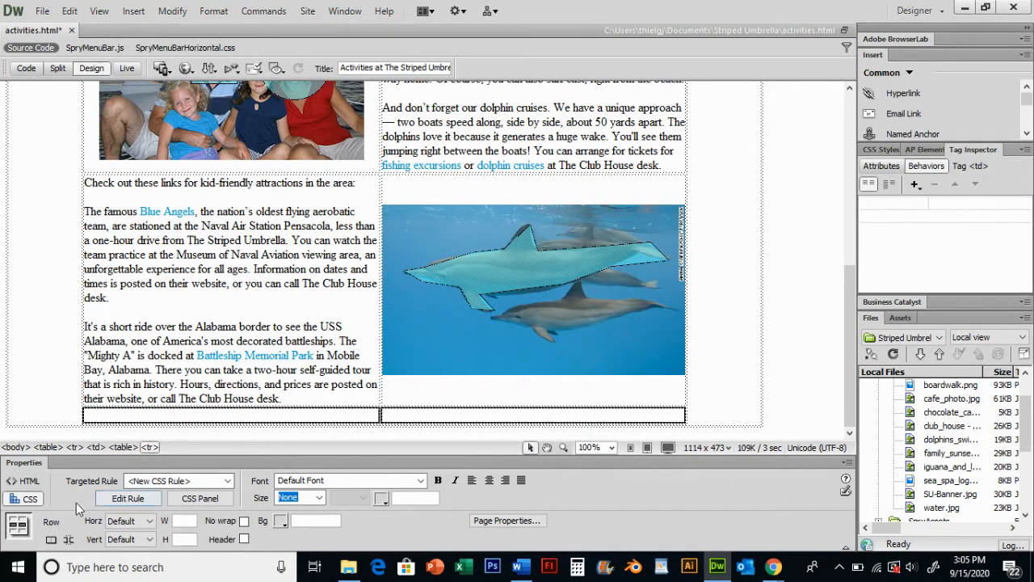
left_click(51, 540)
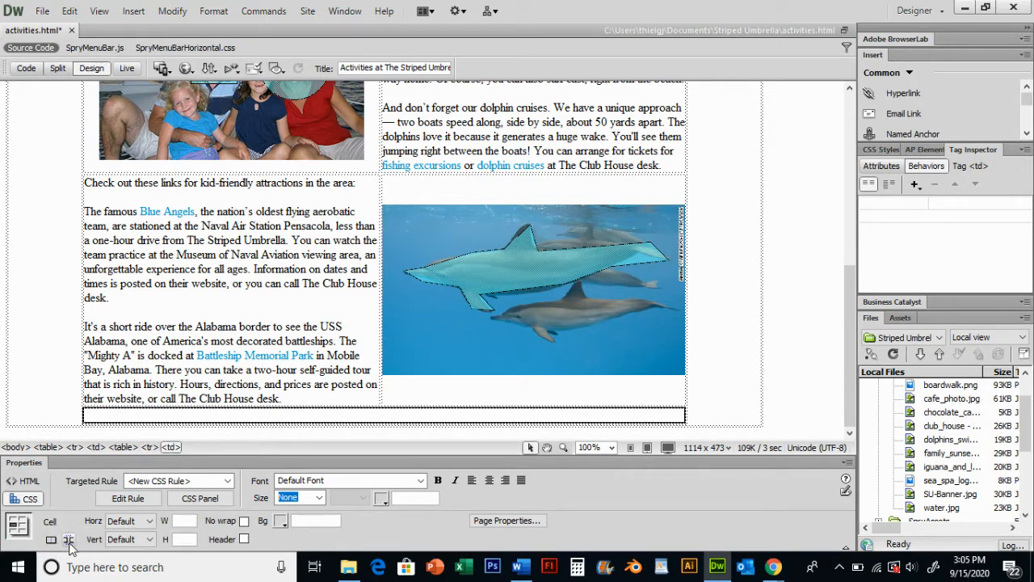
left_click(138, 521)
left_click(118, 554)
left_click(394, 415)
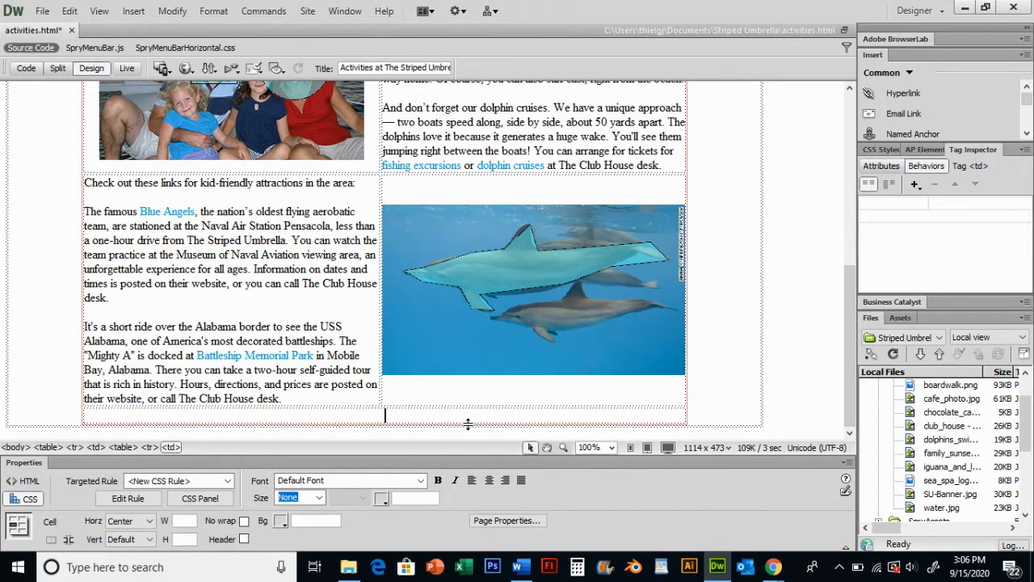
Launch Photoshop, maximize its window, then minimize it to return to the page
left_click(493, 567)
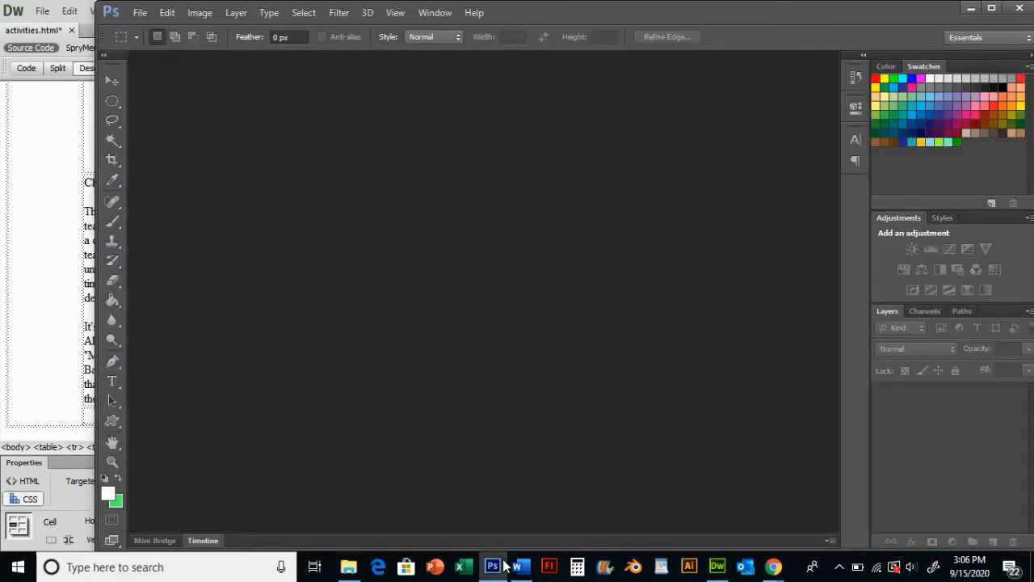
mouse_move(504, 564)
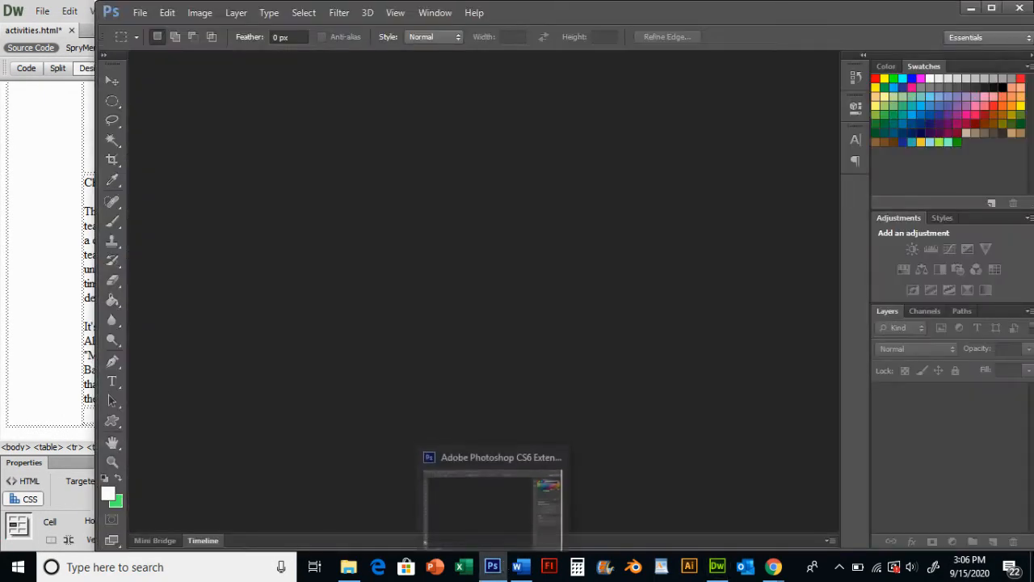
left_click(992, 9)
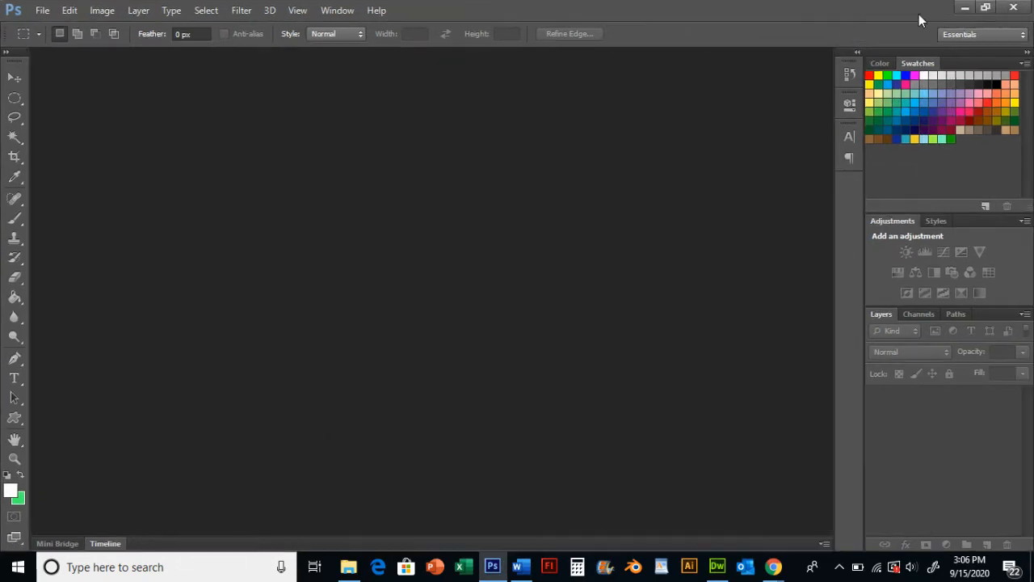
left_click(962, 8)
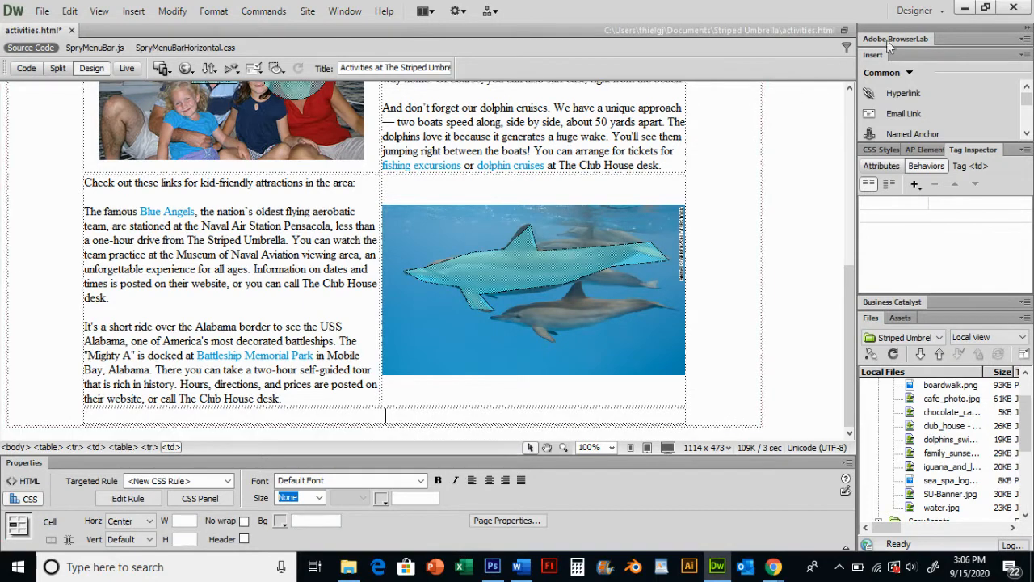
Switch to the browser, open a new tab and search Google Images for dolphin
left_click(961, 9)
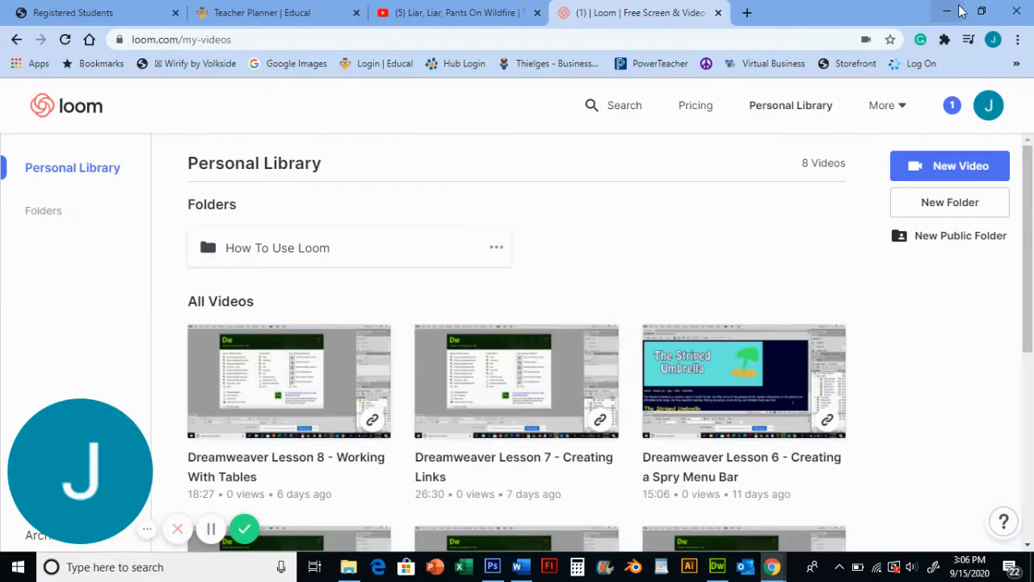
left_click(749, 13)
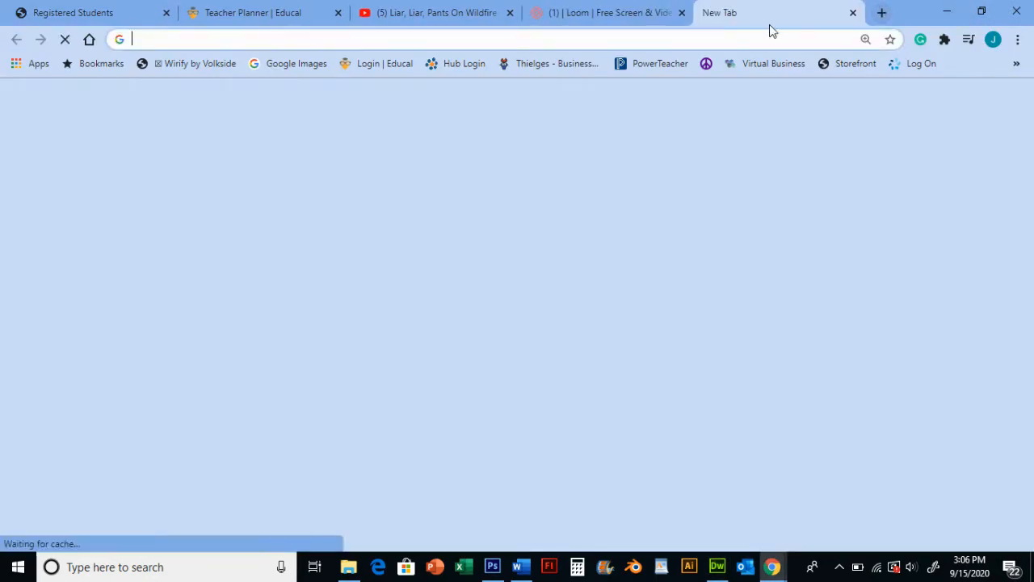
type("d")
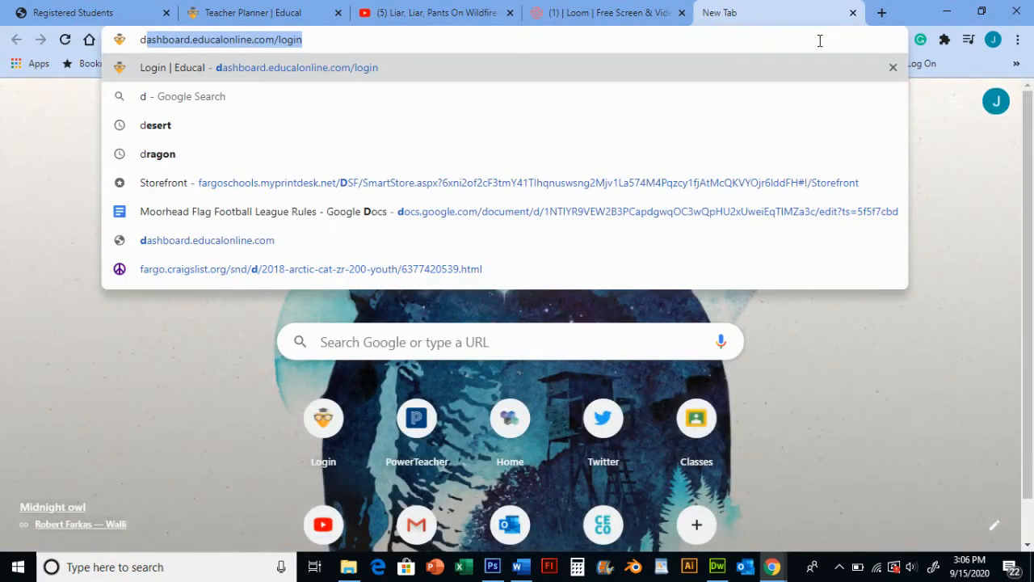
type("olphin")
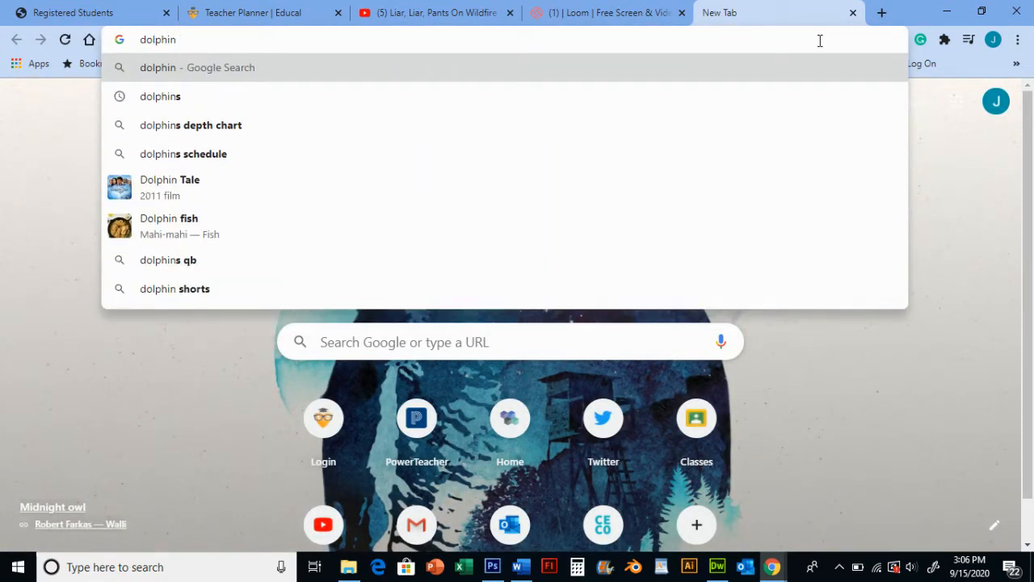
key("Return")
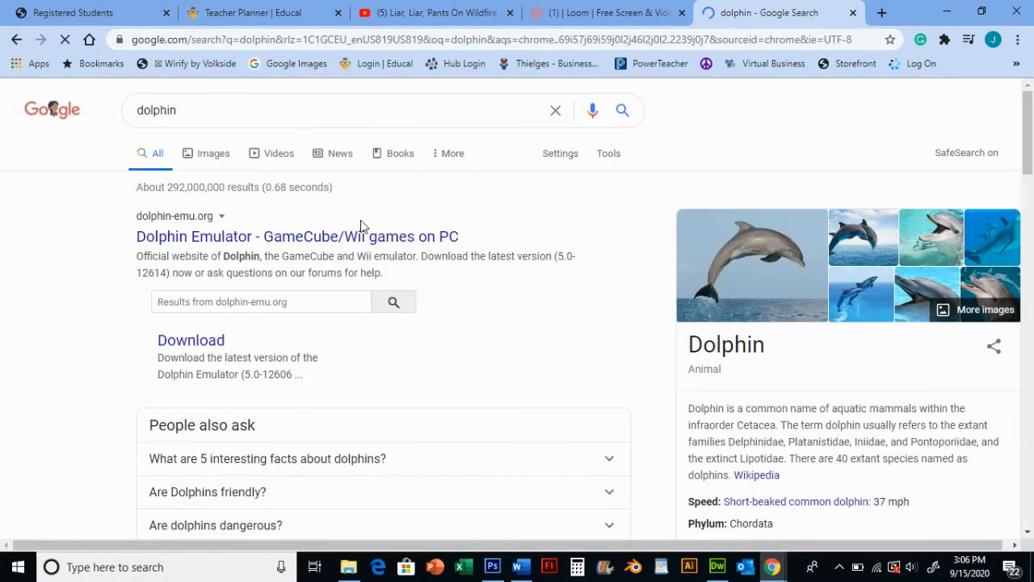
left_click(236, 155)
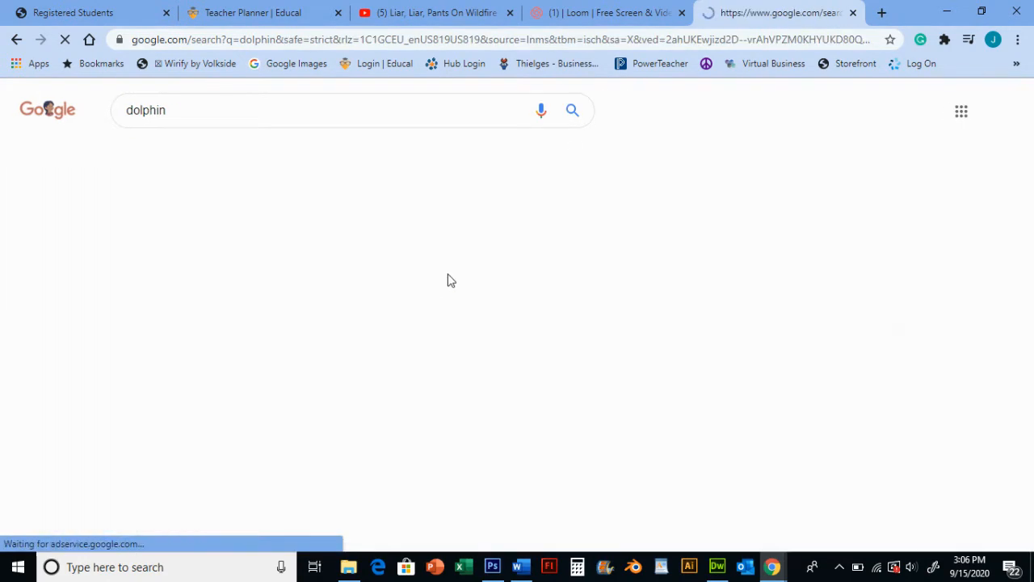
Copy the image of two dolphins jumping over the sea from the search results
scroll(356, 294, "down", 2)
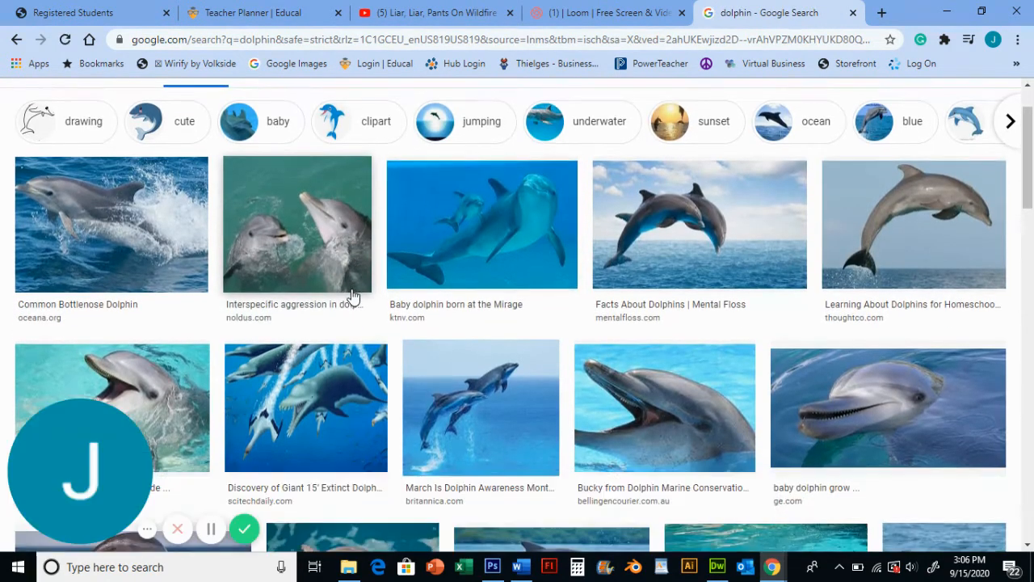
scroll(352, 295, "down", 2)
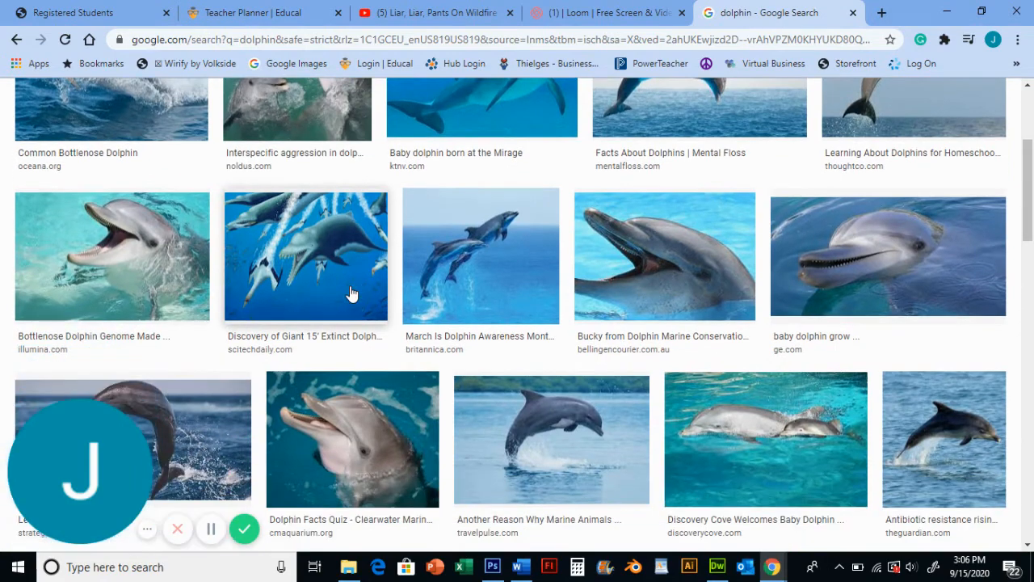
scroll(348, 257, "down", 1)
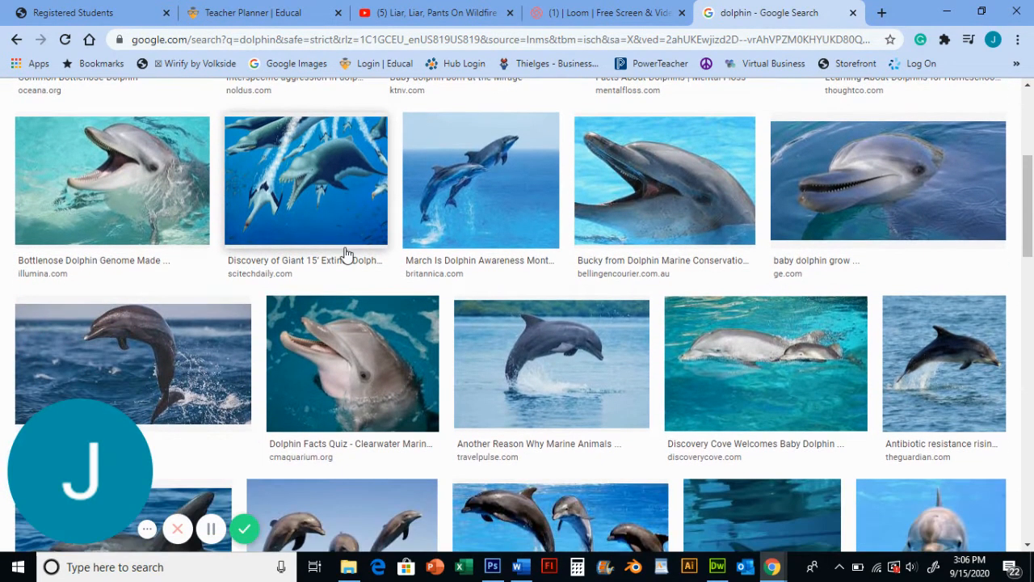
scroll(347, 246, "down", 1)
scroll(394, 204, "down", 2)
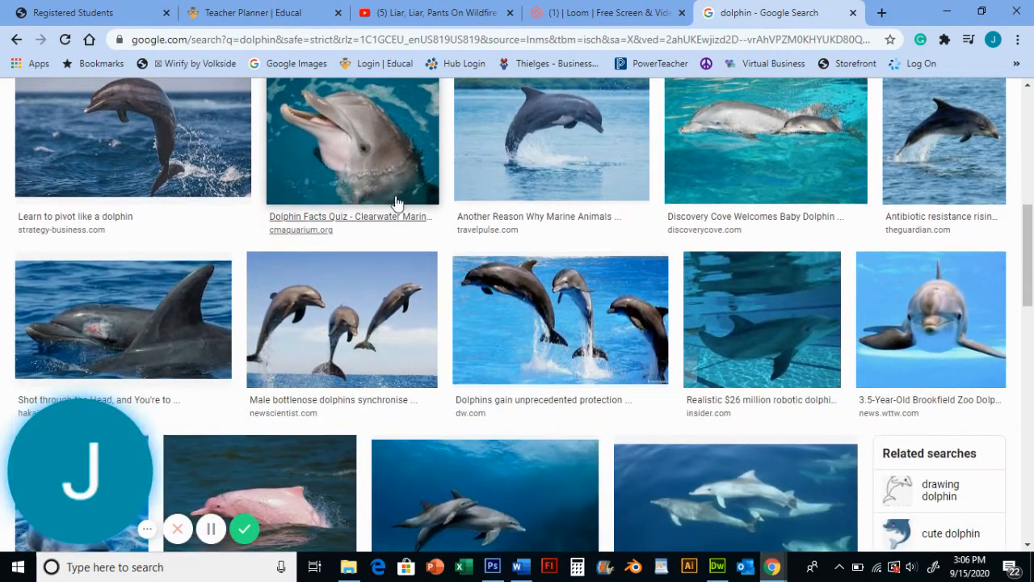
scroll(394, 206, "up", 5)
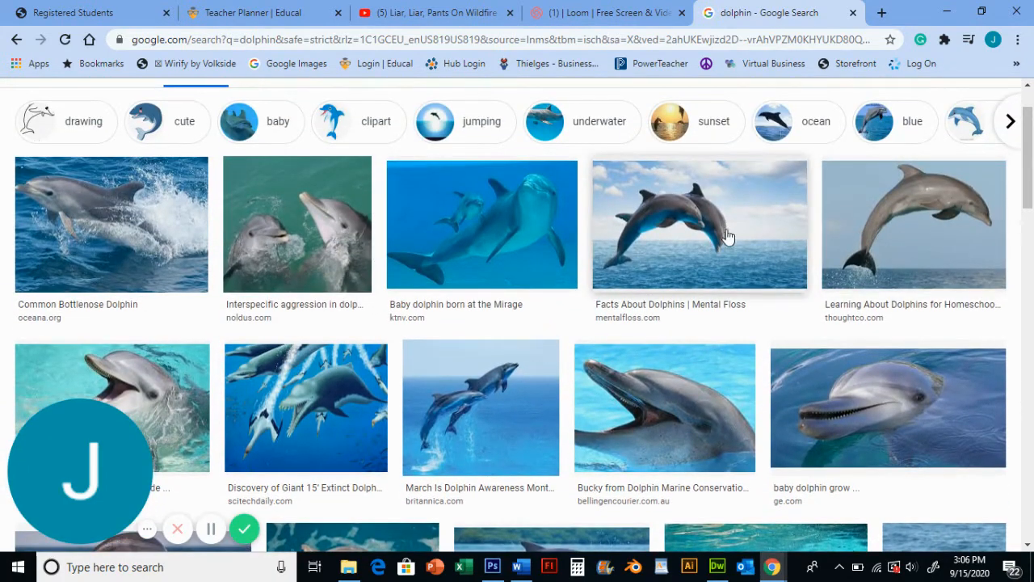
left_click(716, 227)
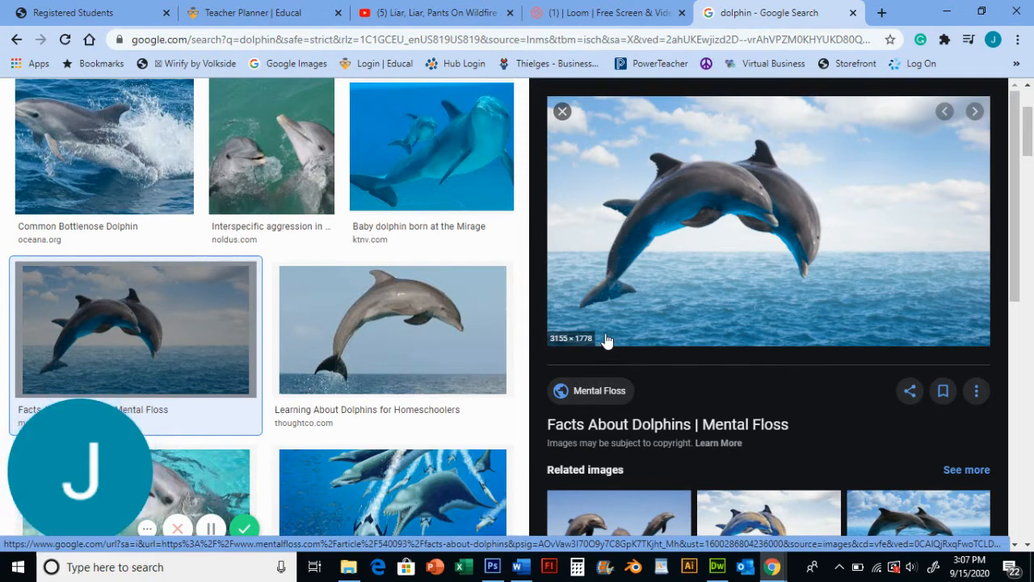
right_click(830, 228)
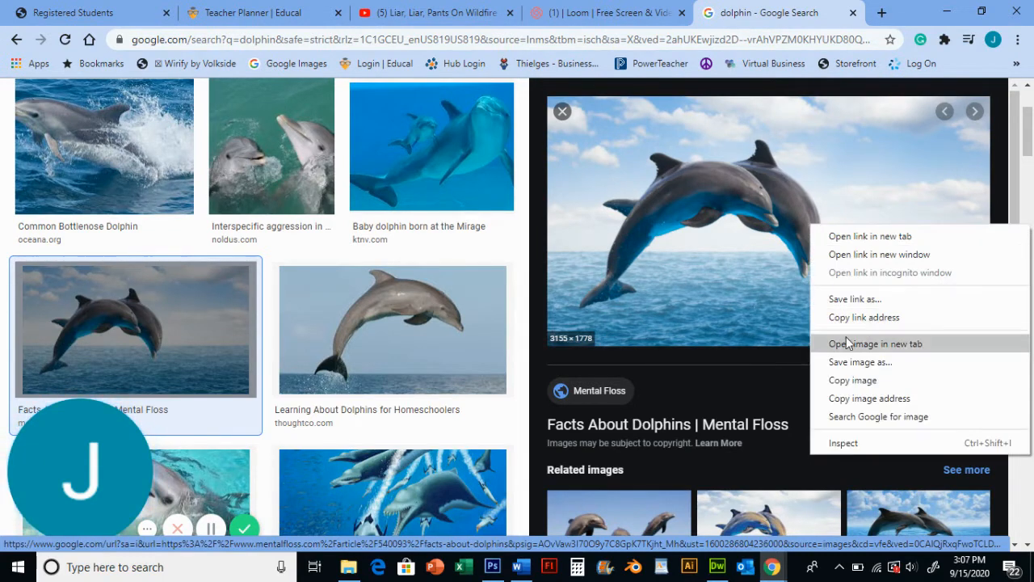
left_click(853, 381)
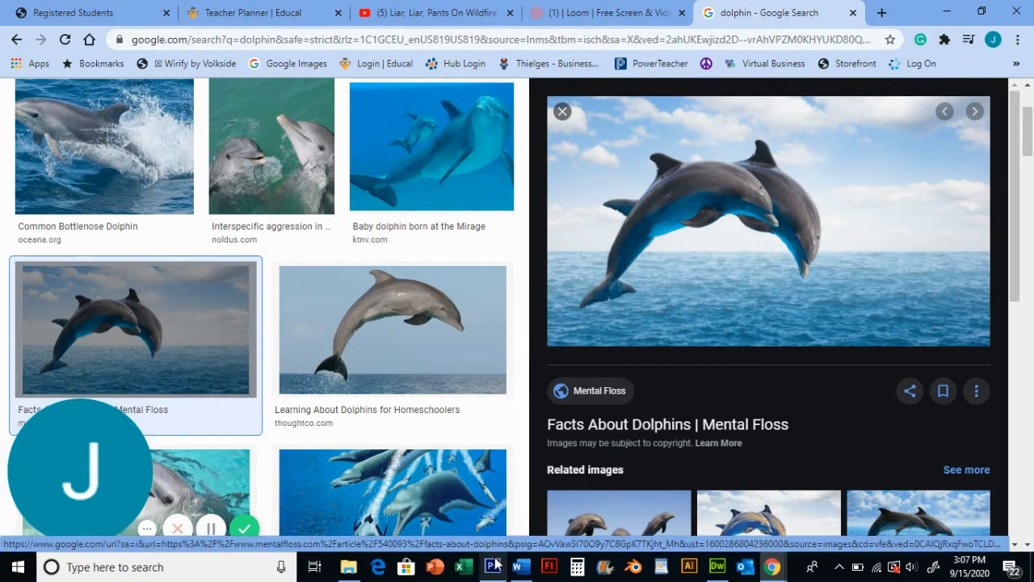
In Photoshop, create a new clipboard-sized document and paste the jumping dolphins image into it
left_click(493, 566)
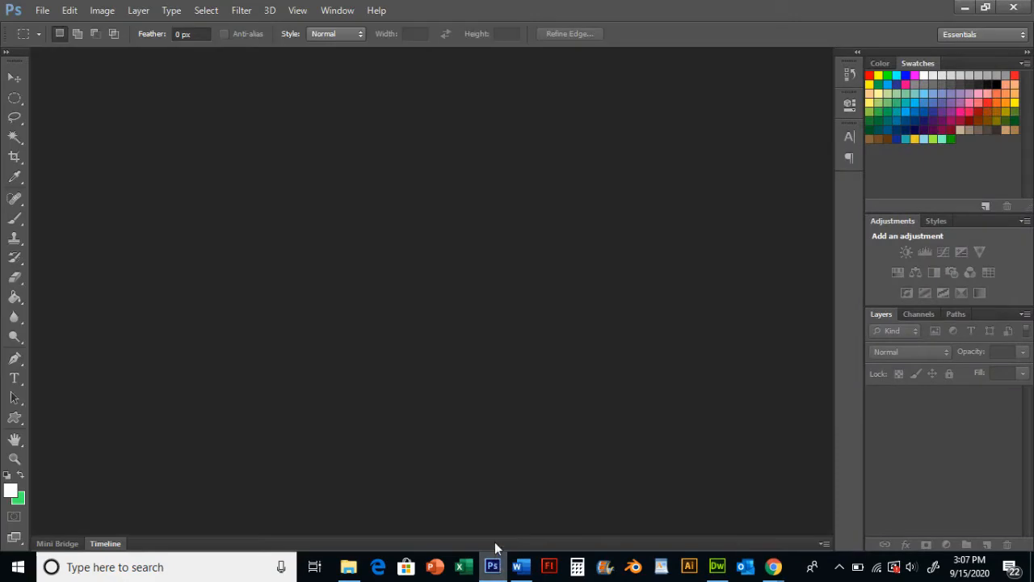
left_click(42, 9)
left_click(50, 29)
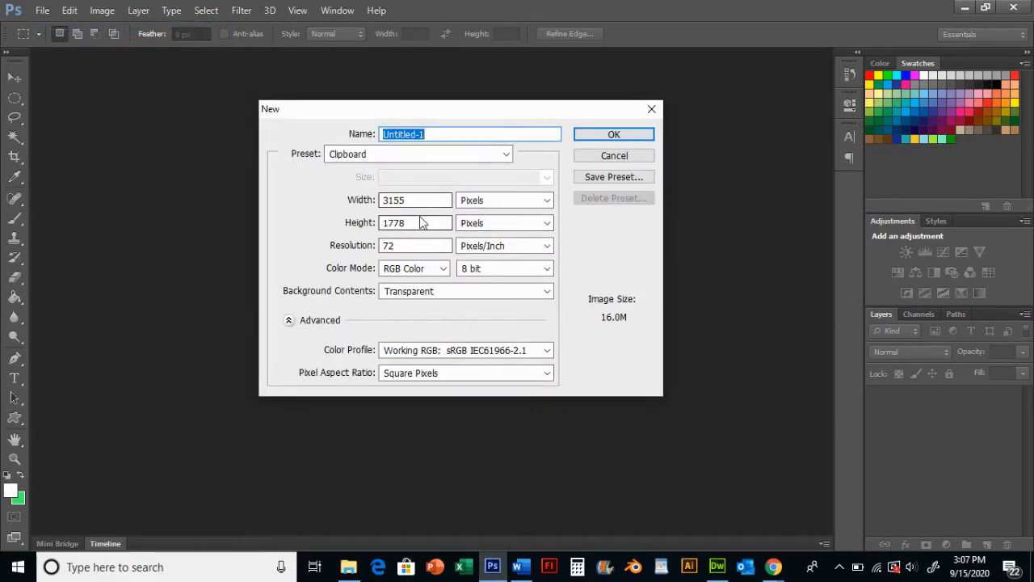
left_click(640, 135)
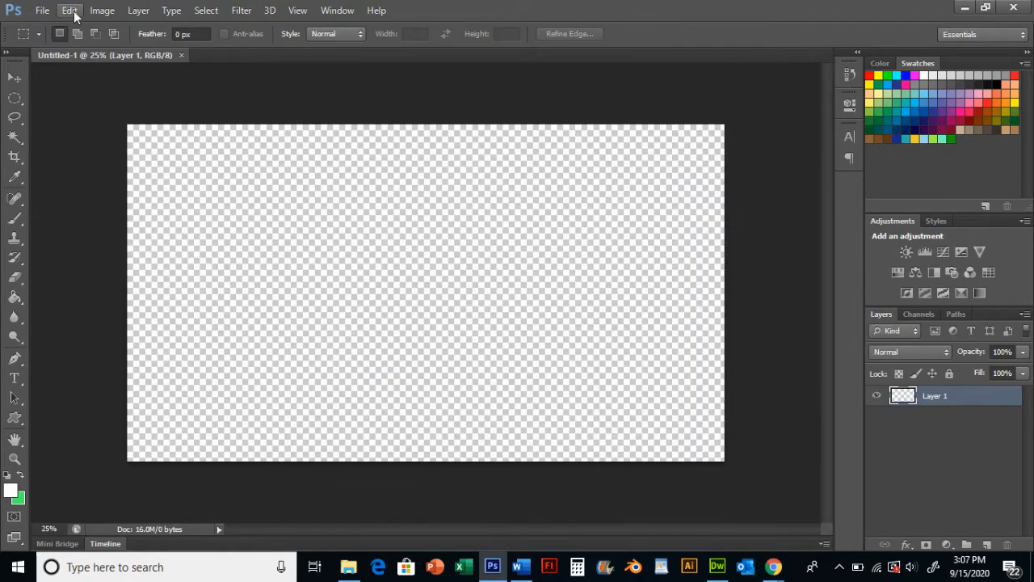
left_click(74, 11)
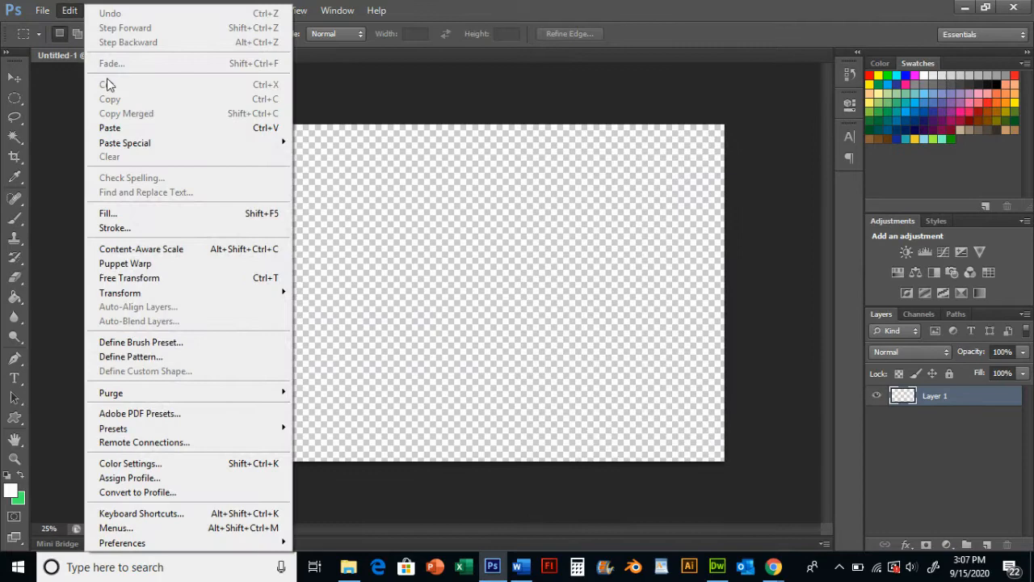
left_click(122, 128)
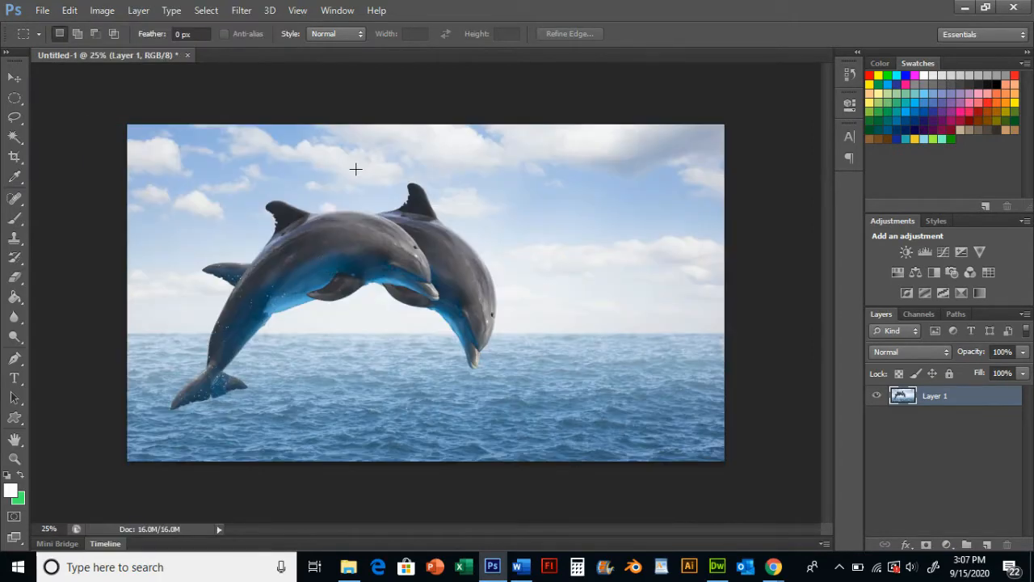
Back in the browser, copy the image of a dolphin swimming with its calf
left_click(778, 576)
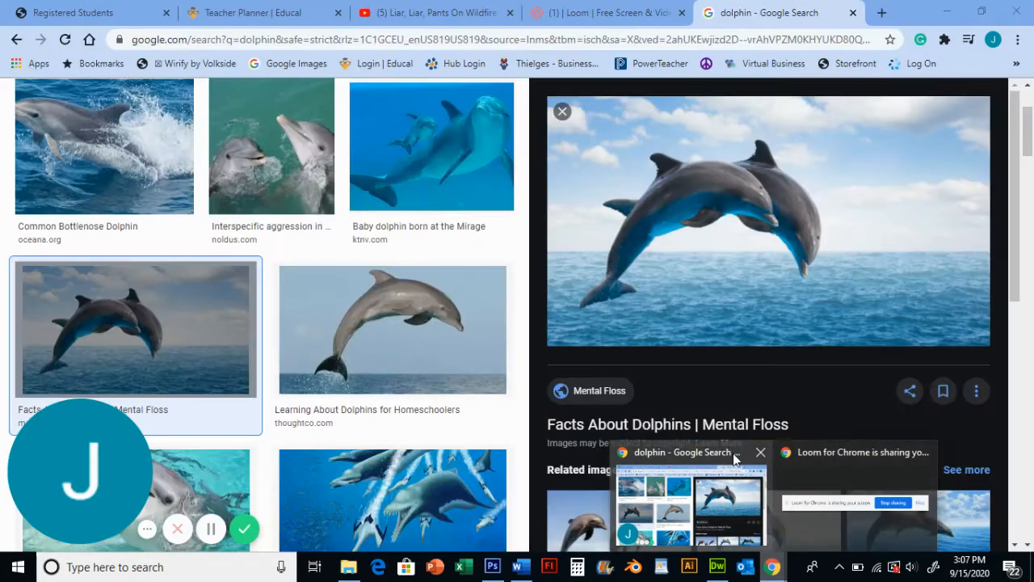
left_click(717, 449)
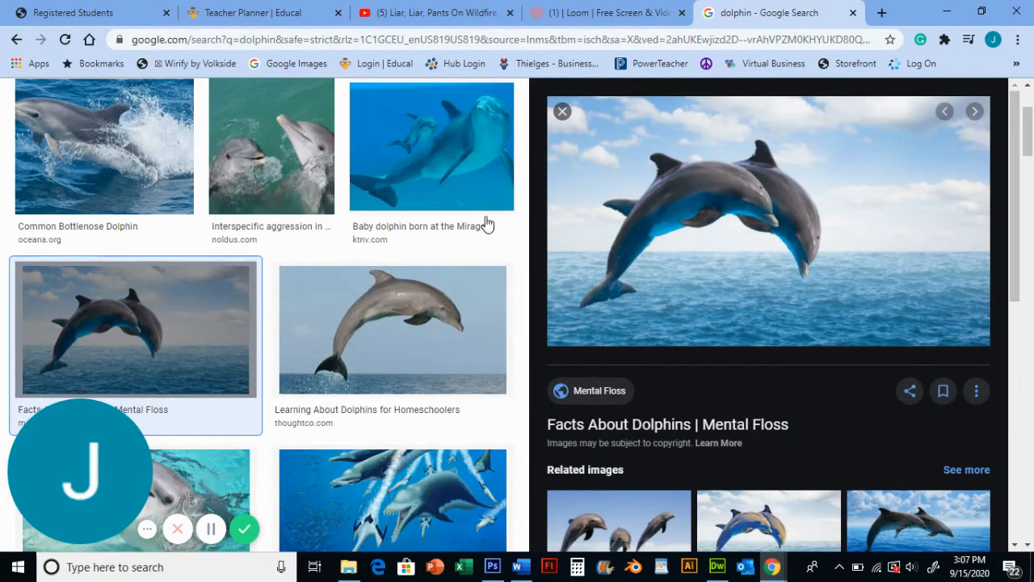
scroll(452, 223, "up", 2)
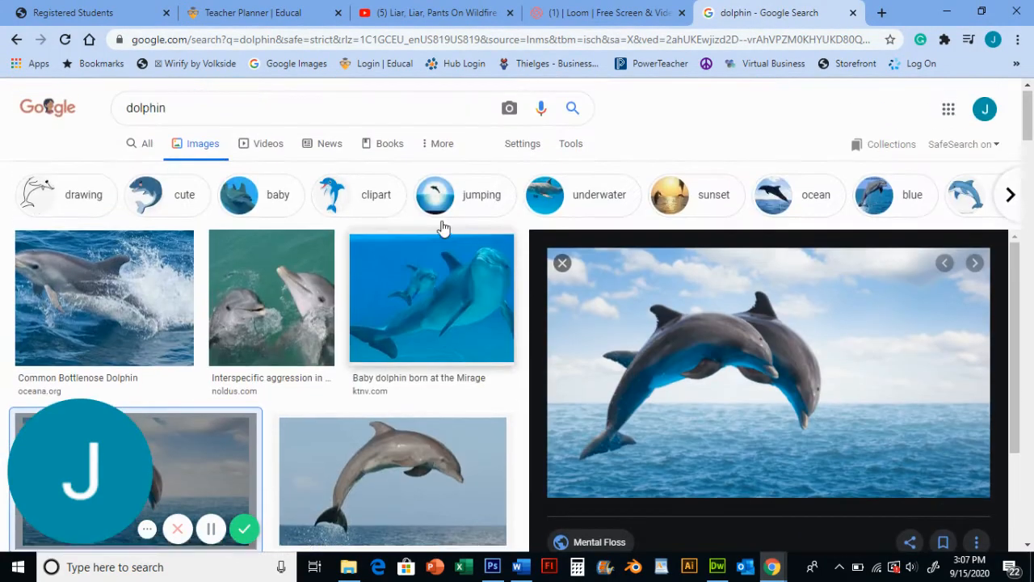
left_click(563, 266)
scroll(307, 300, "down", 1)
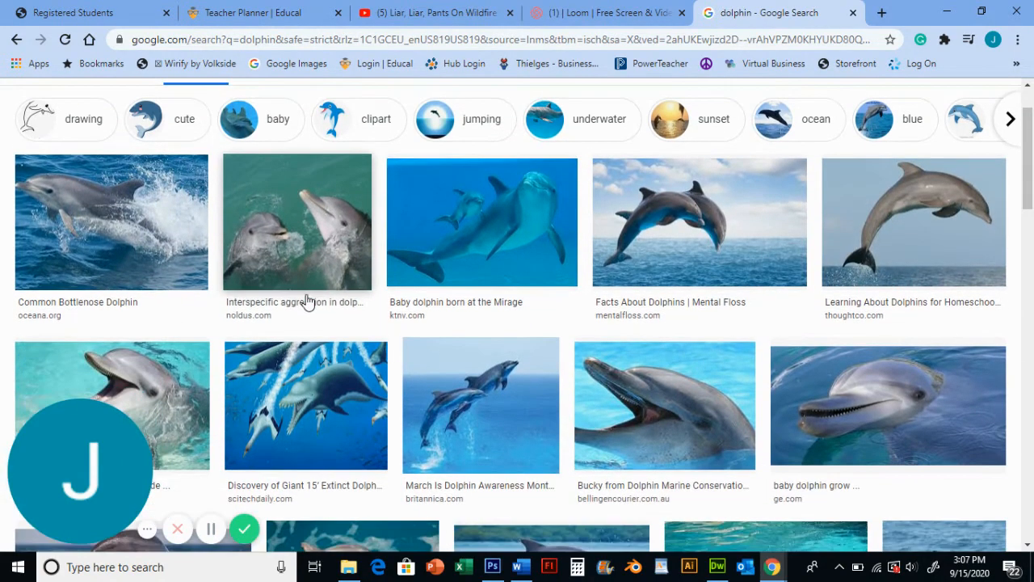
scroll(327, 302, "down", 1)
scroll(327, 303, "down", 1)
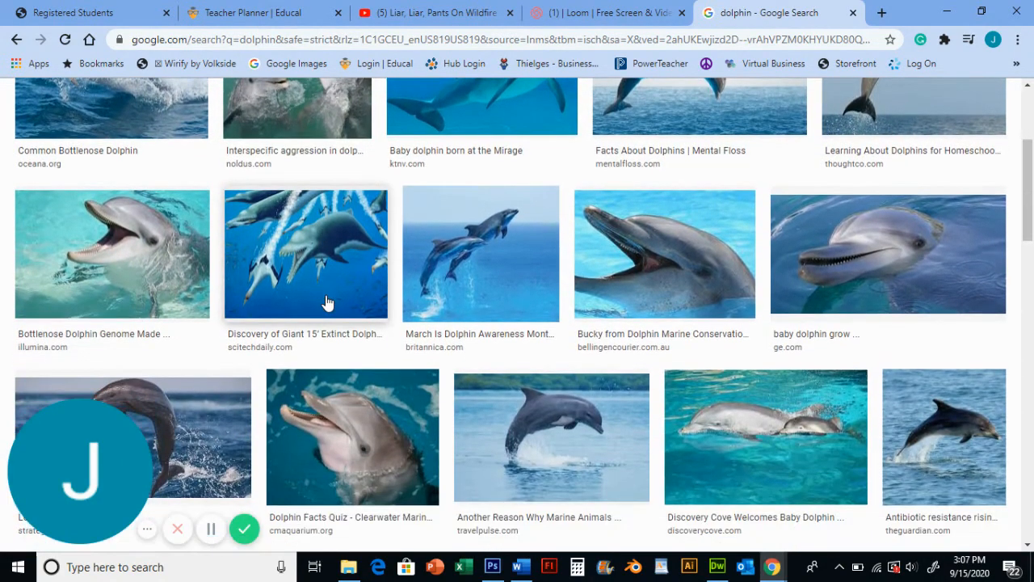
scroll(341, 303, "down", 1)
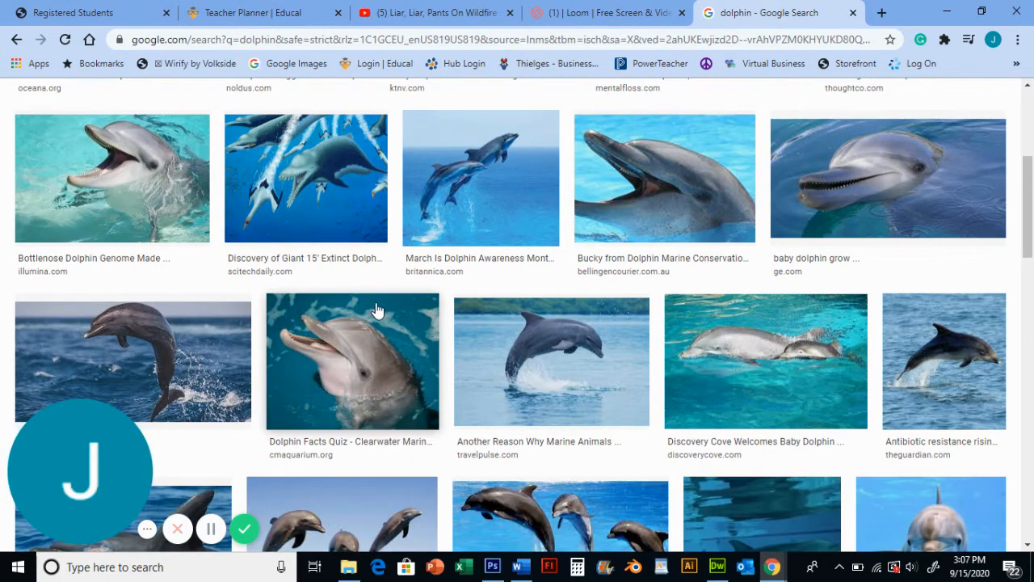
scroll(385, 290, "down", 1)
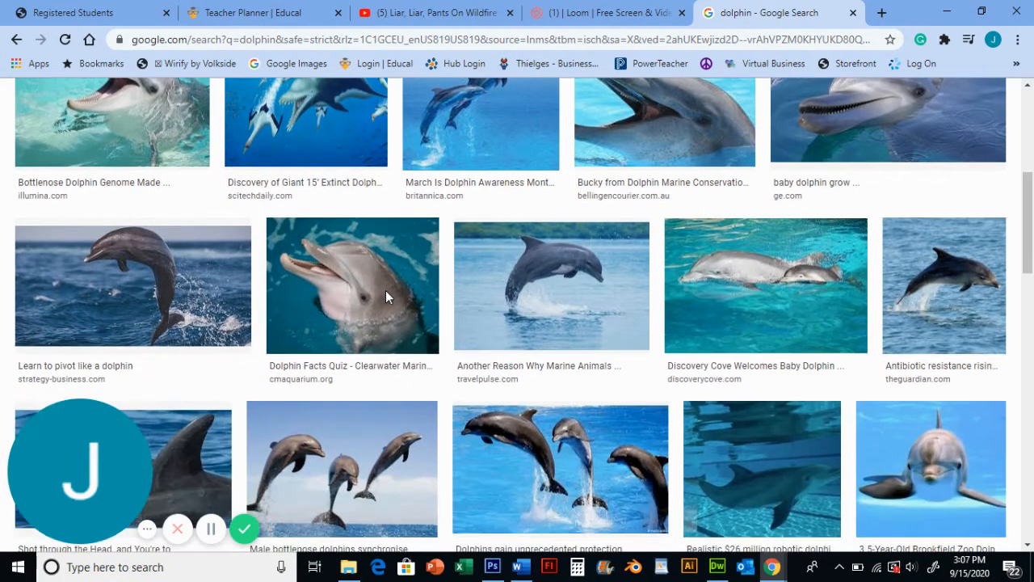
left_click(788, 277)
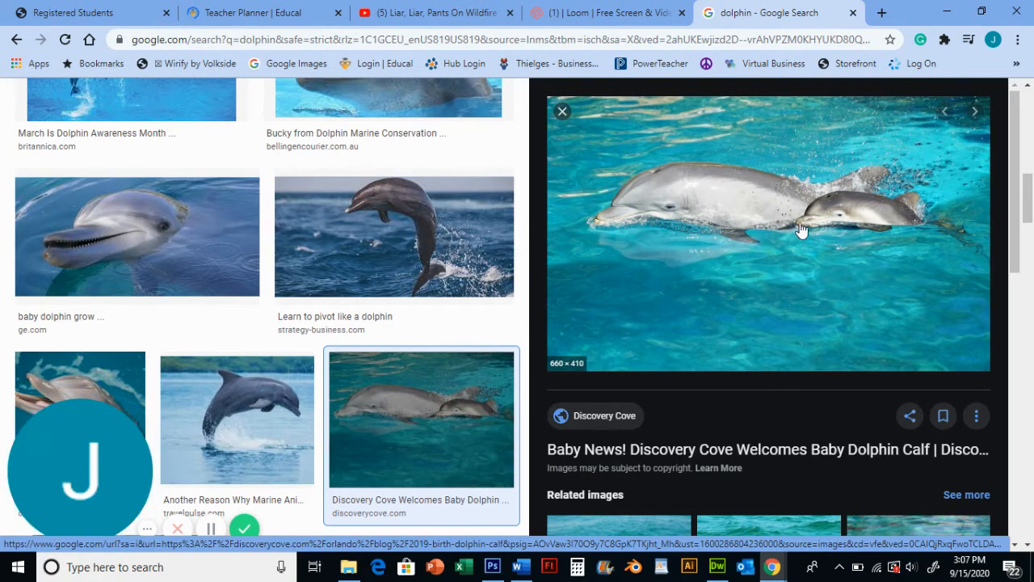
right_click(727, 229)
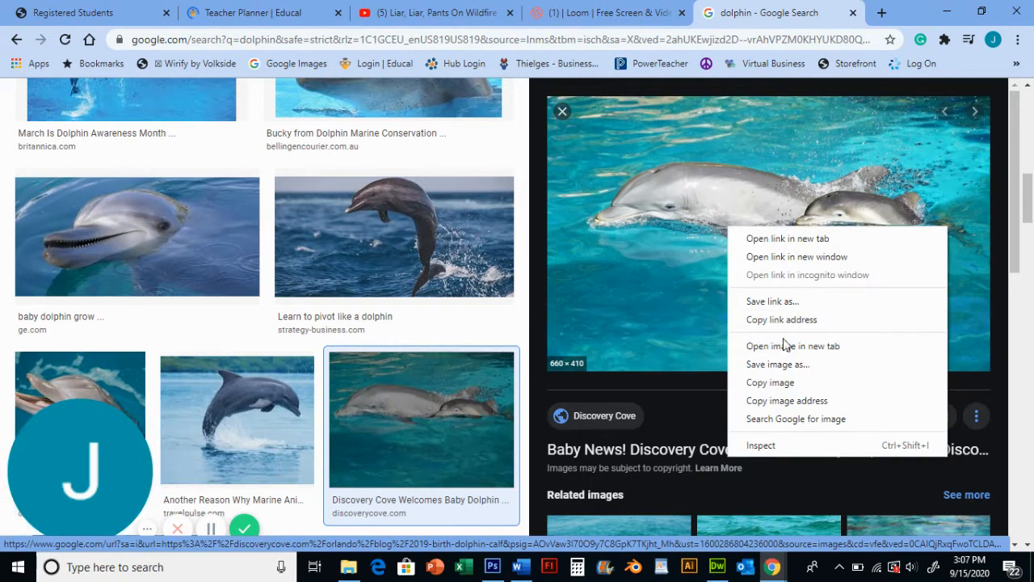
left_click(784, 382)
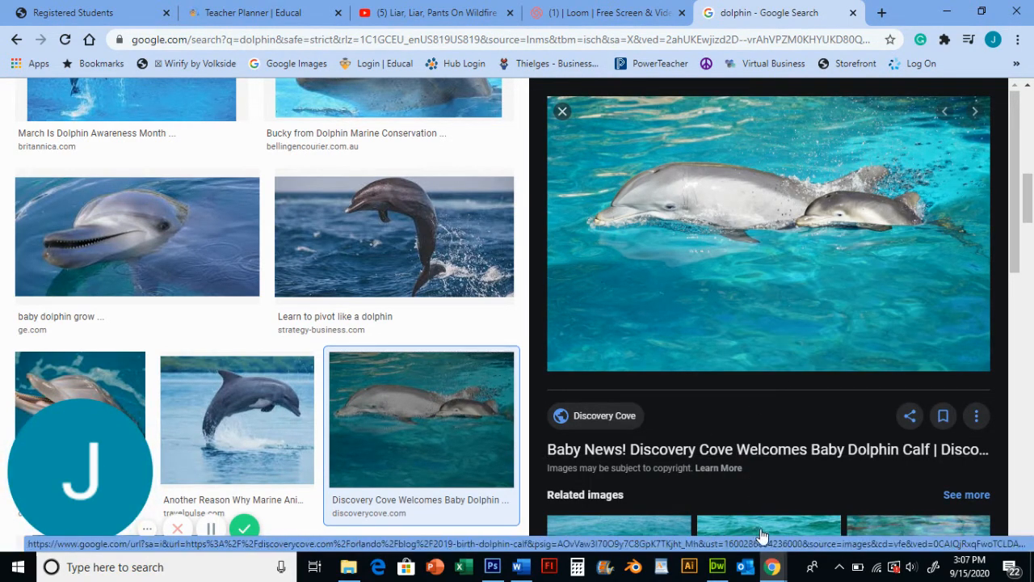
In Photoshop, create a second clipboard-sized document of 660 by 410 pixels and paste the dolphin and calf image
left_click(492, 566)
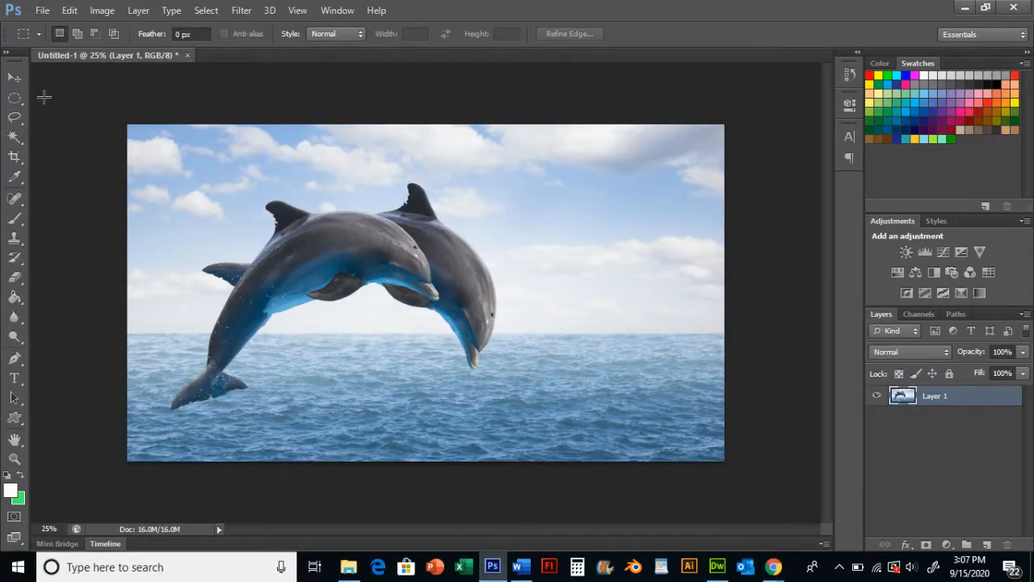
left_click(42, 9)
left_click(46, 25)
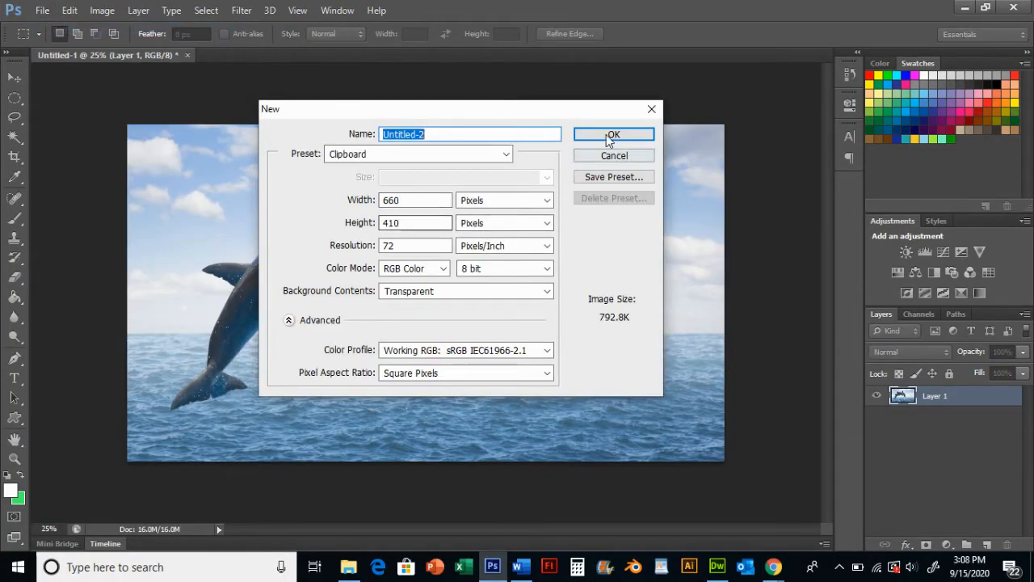
left_click(607, 135)
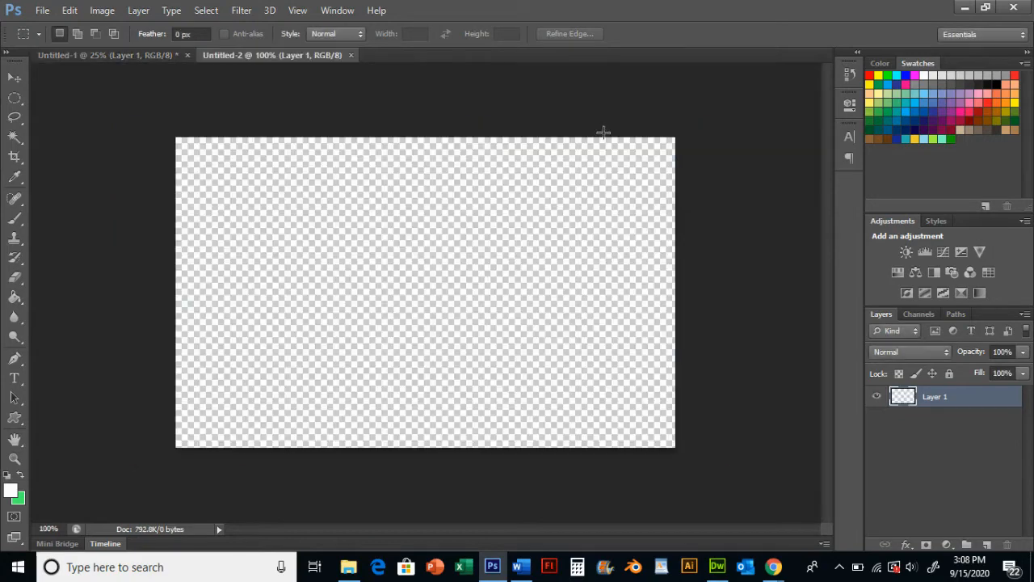
left_click(70, 10)
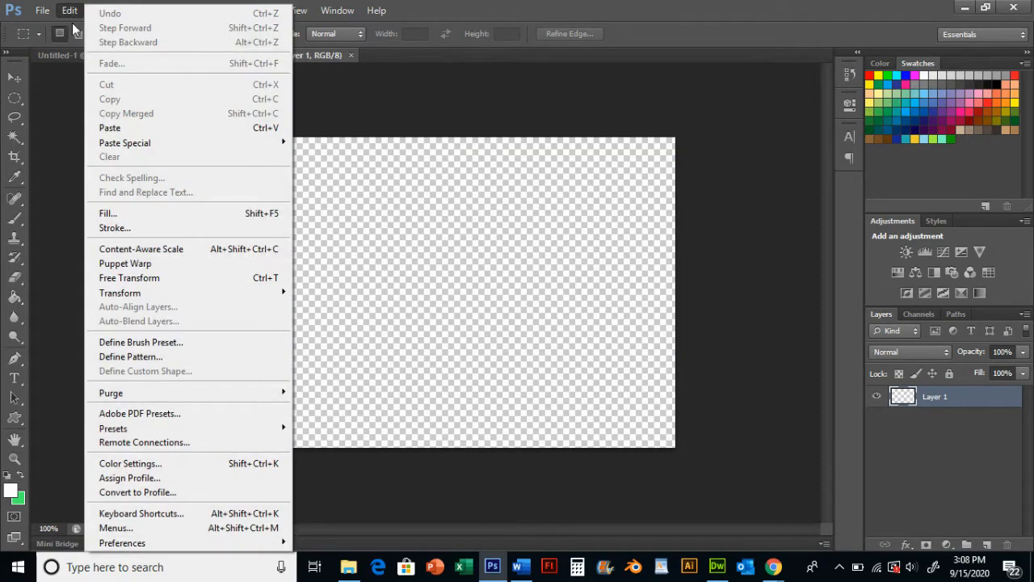
left_click(130, 125)
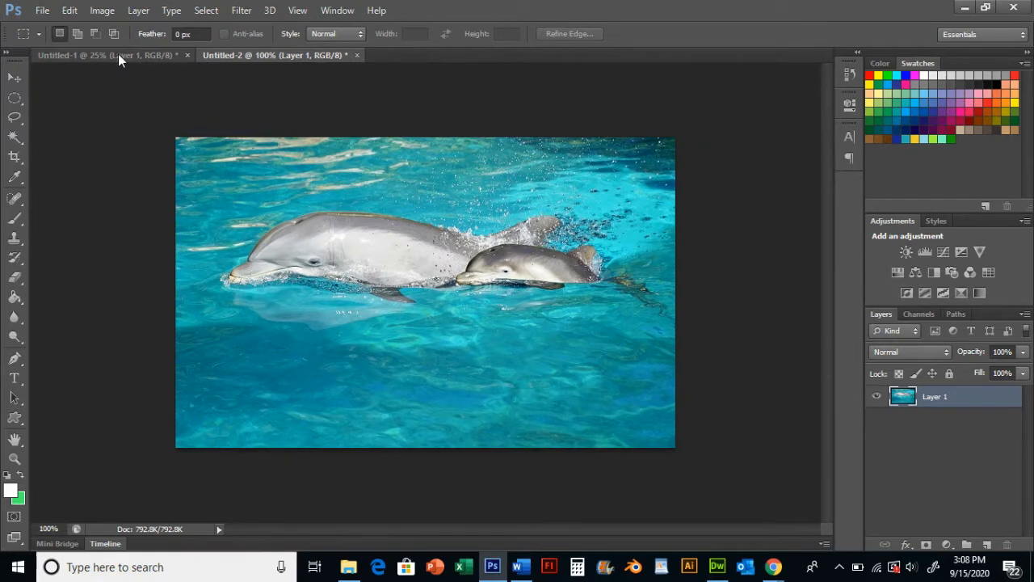
left_click(118, 54)
left_click(229, 54)
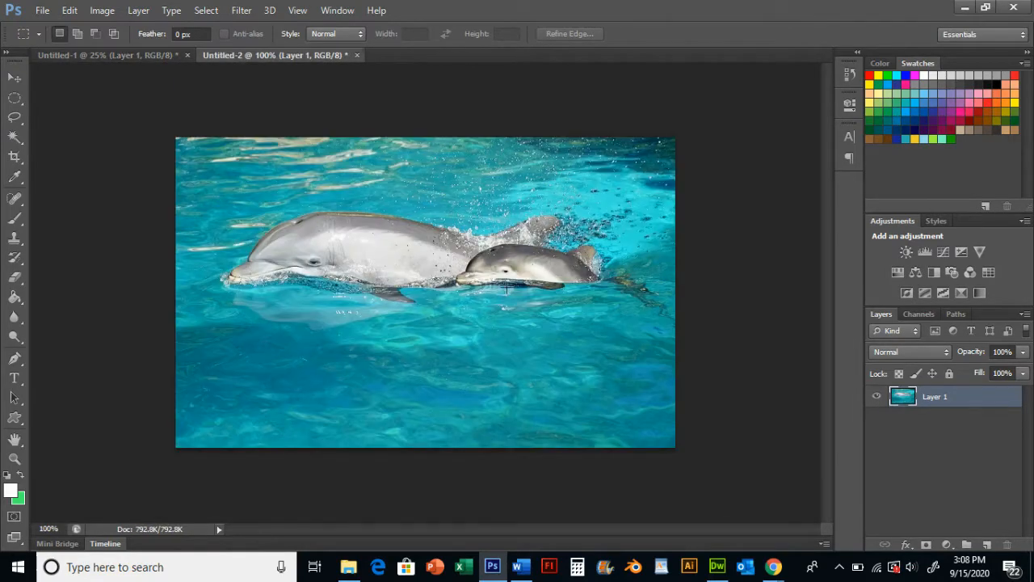
Compare the two dolphin documents by switching between their tabs
left_click(117, 53)
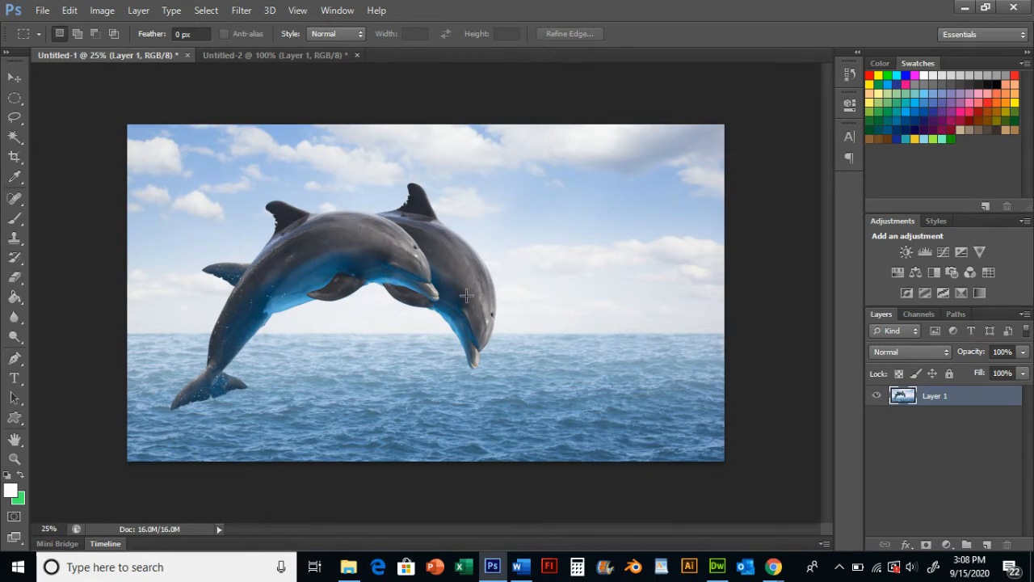
left_click(264, 54)
left_click(139, 54)
left_click(248, 58)
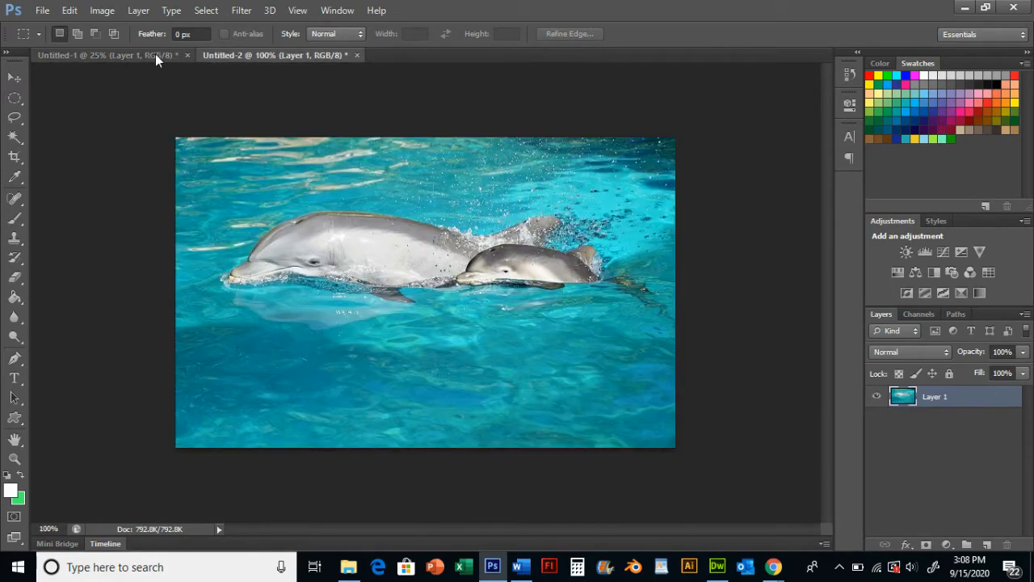
left_click(155, 54)
left_click(222, 55)
left_click(135, 56)
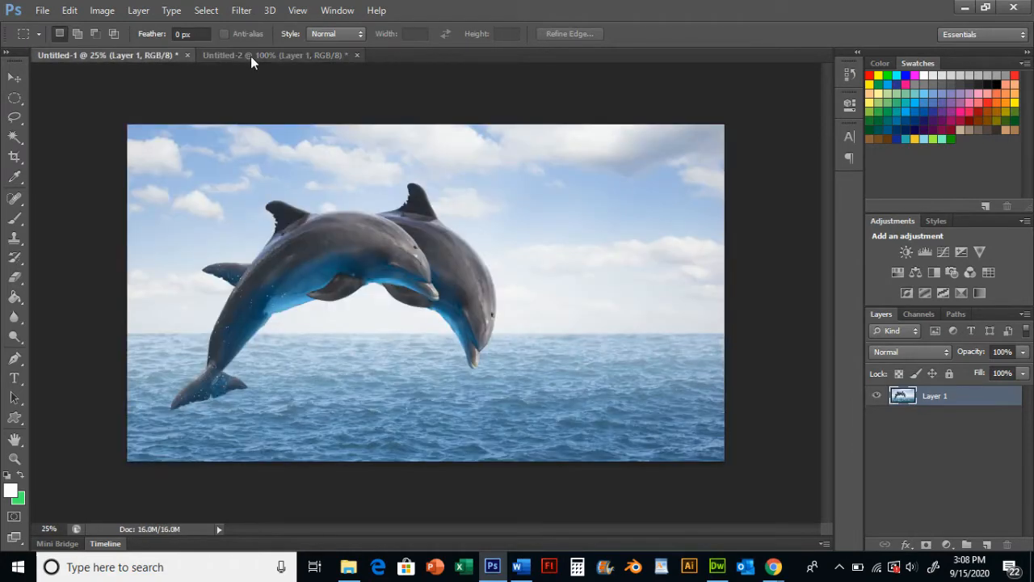
left_click(250, 56)
left_click(115, 56)
left_click(259, 57)
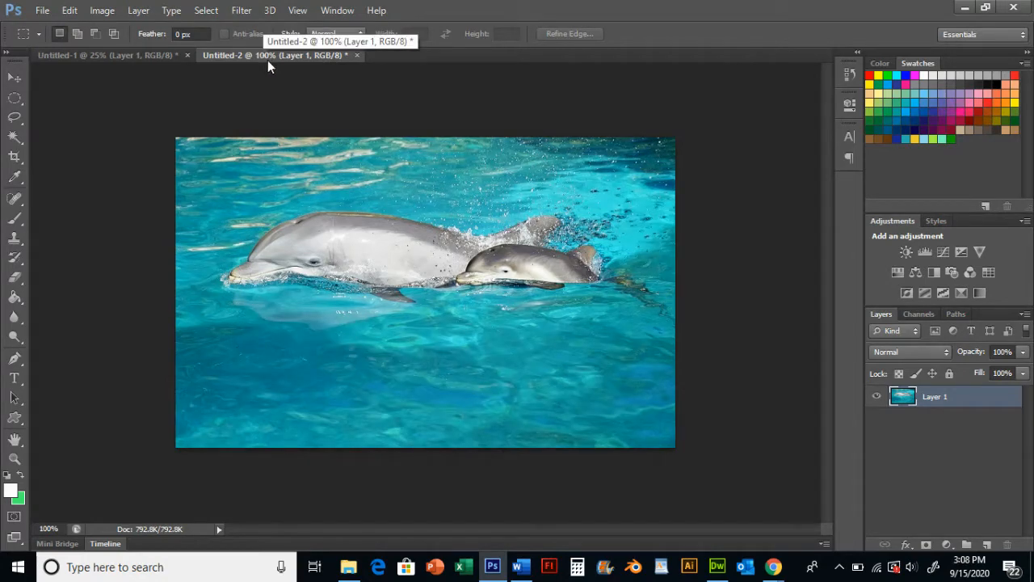
Resize the dolphin and calf image to 800 pixels wide with proportions constrained
left_click(102, 10)
left_click(123, 119)
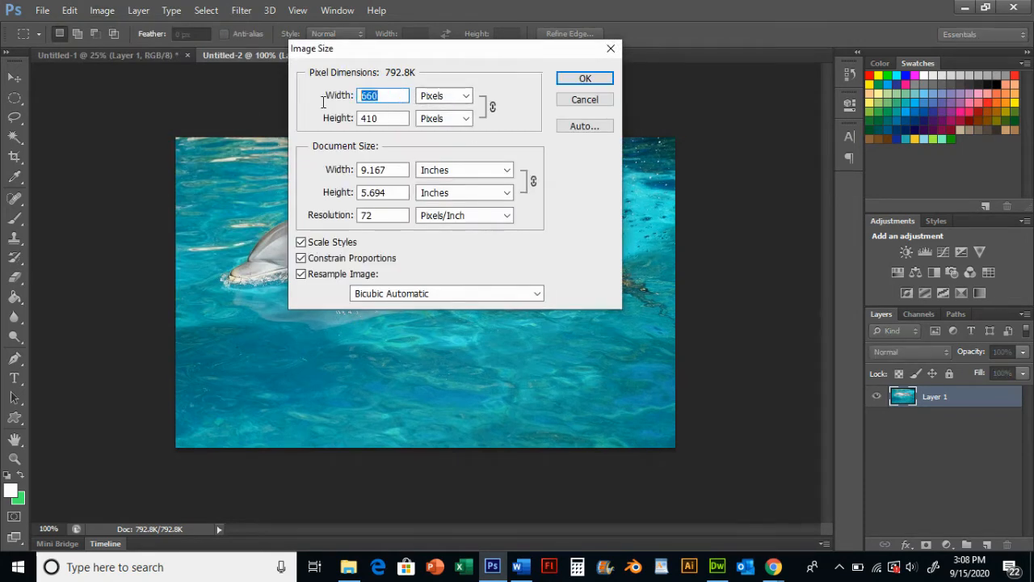
type("800")
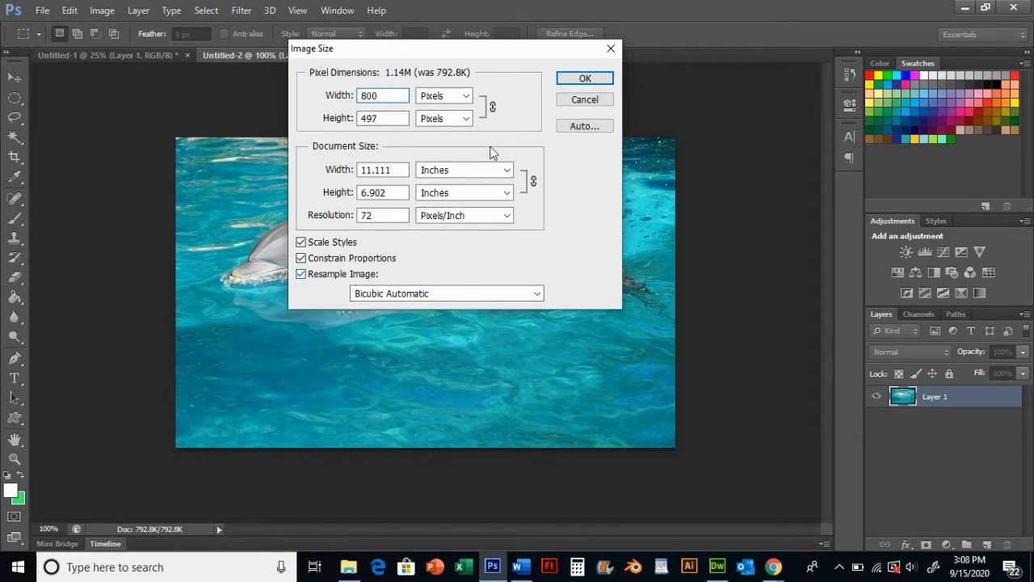
left_click(585, 80)
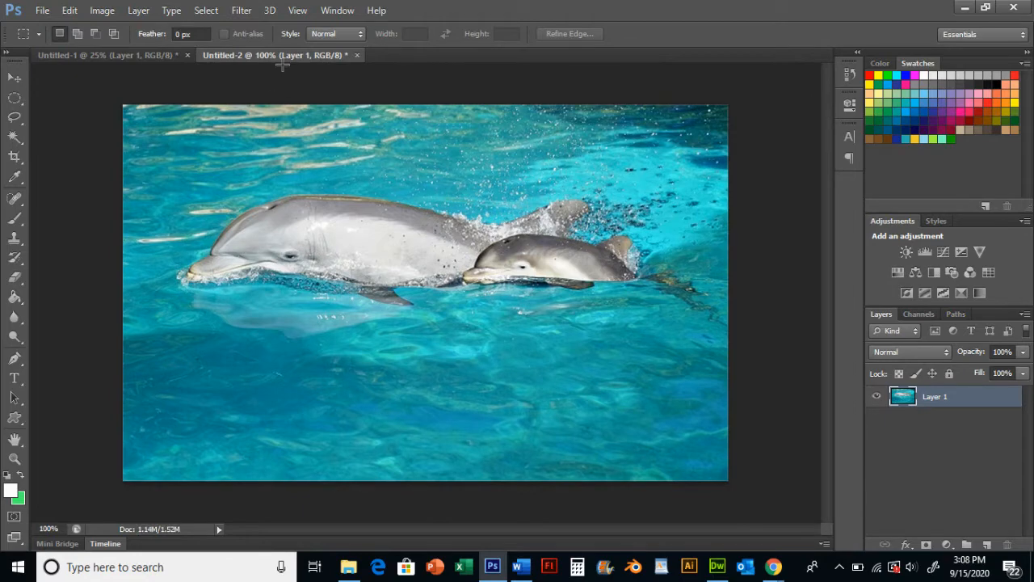
Reopen the Image Size dialog to check the dolphin and calf image's dimensions
left_click(113, 11)
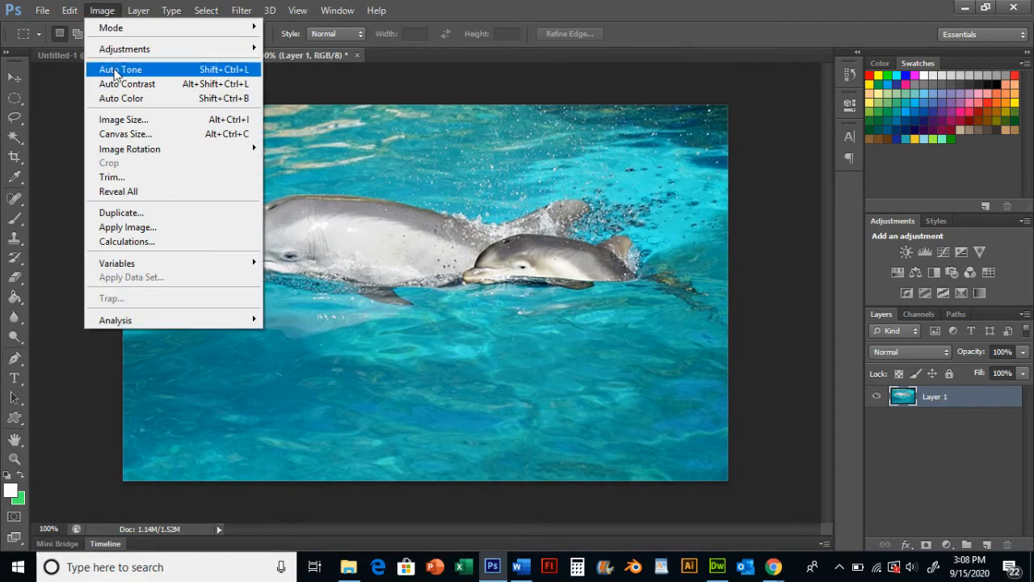
left_click(123, 120)
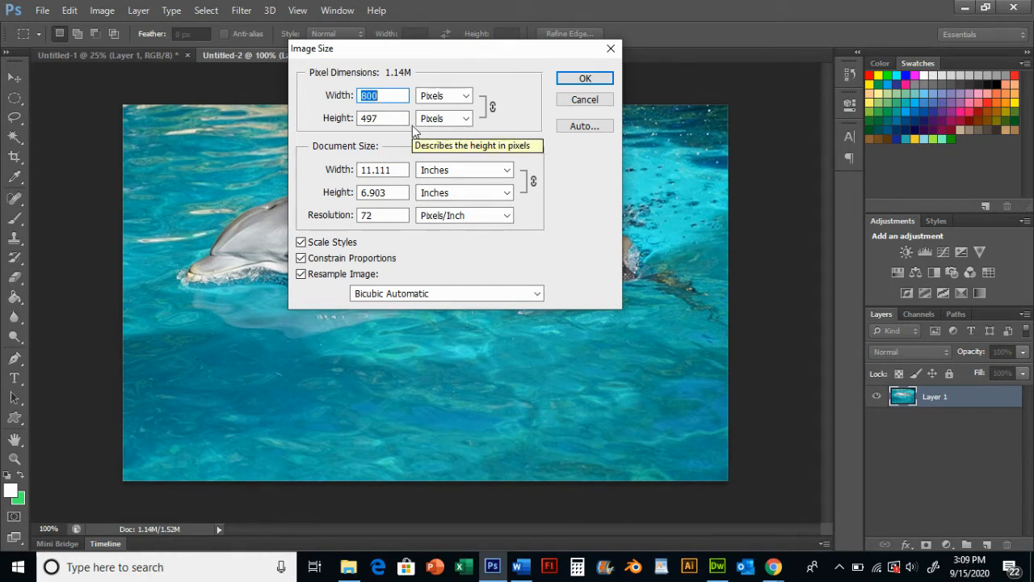
left_click(575, 80)
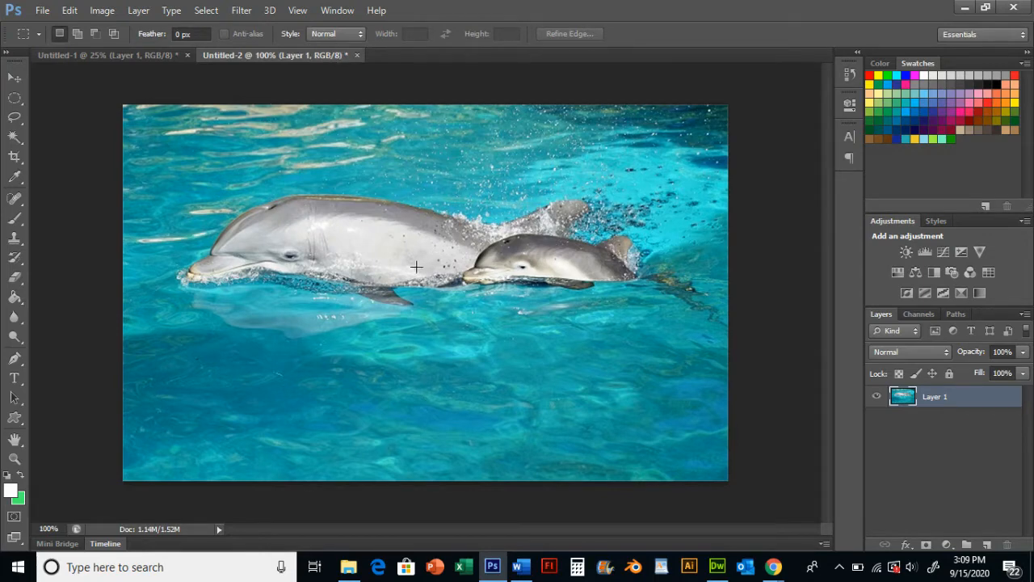
Save the image for web as JPEG High named mombabydolphin in the Assets folder, then close the document without saving
left_click(43, 13)
left_click(65, 222)
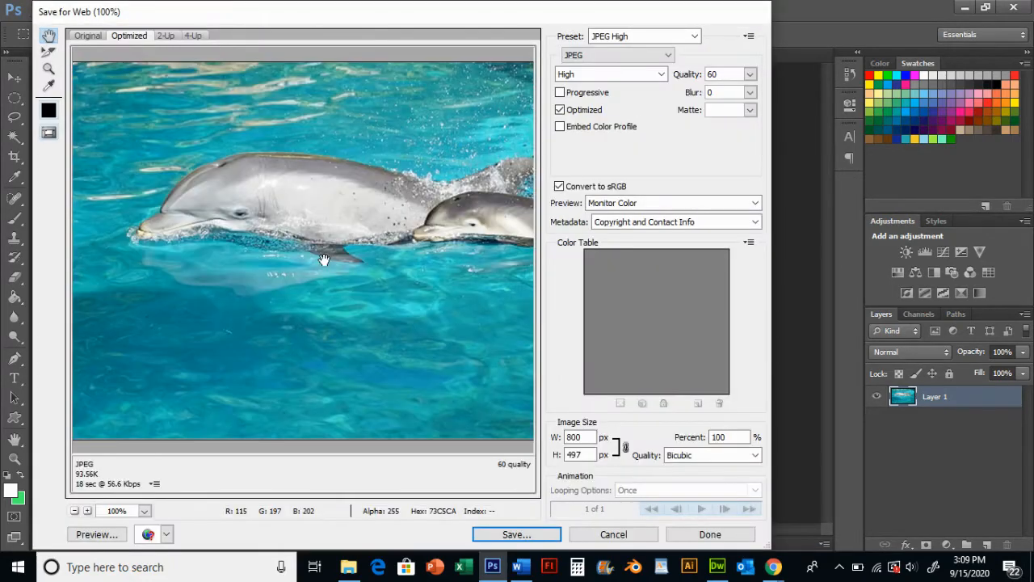
left_click(514, 534)
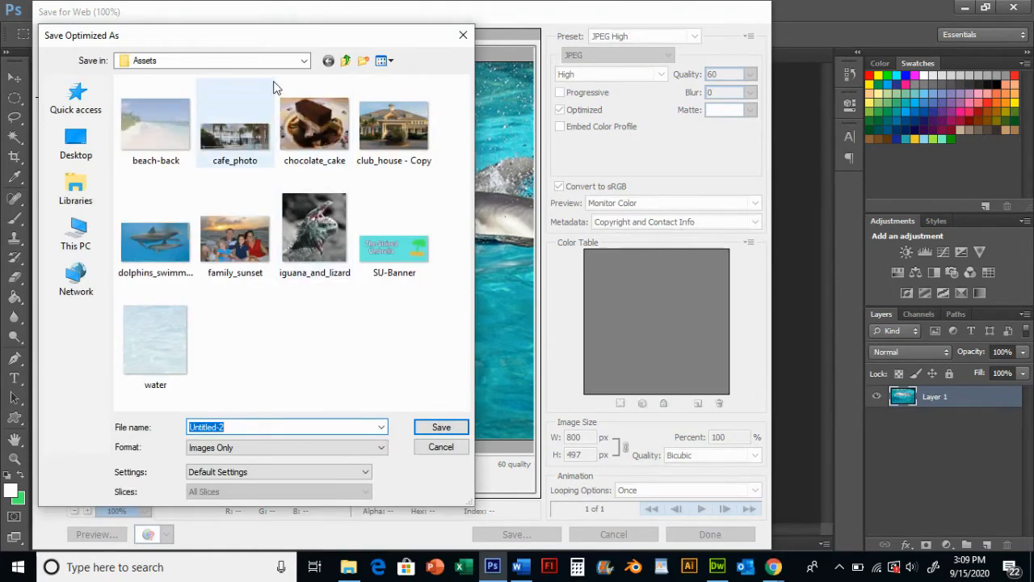
left_click(282, 60)
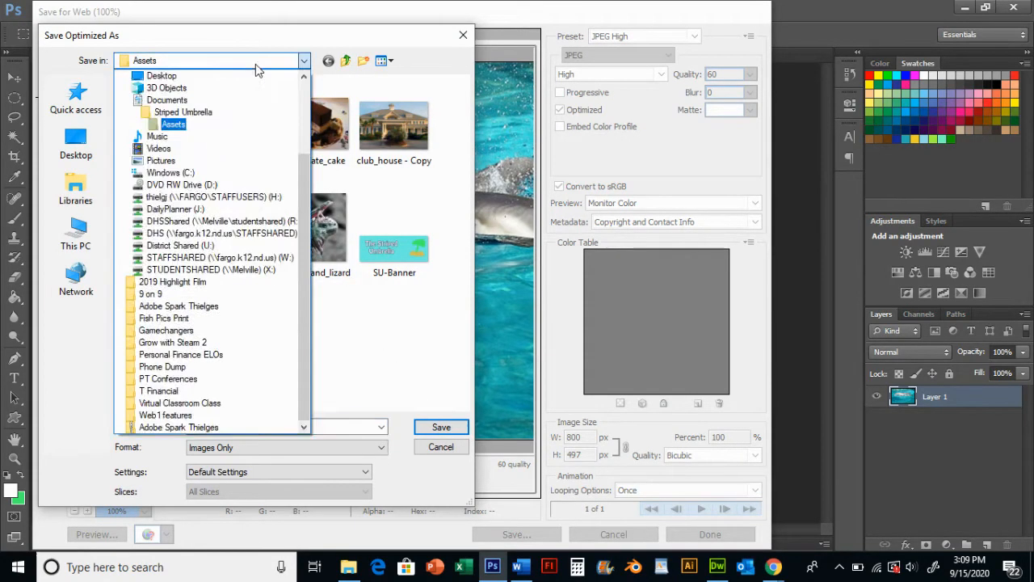
left_click(242, 67)
left_click(236, 69)
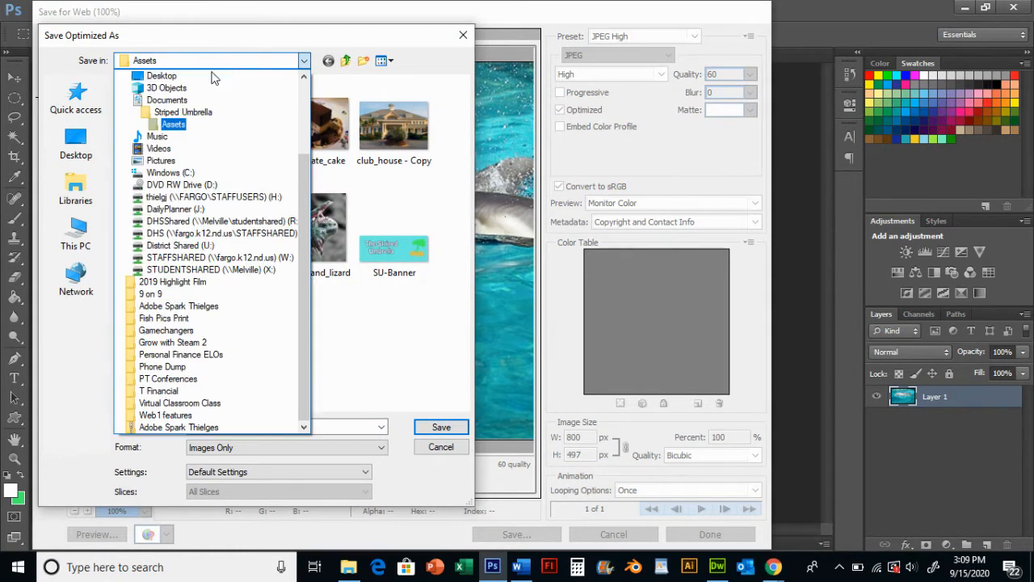
left_click(186, 129)
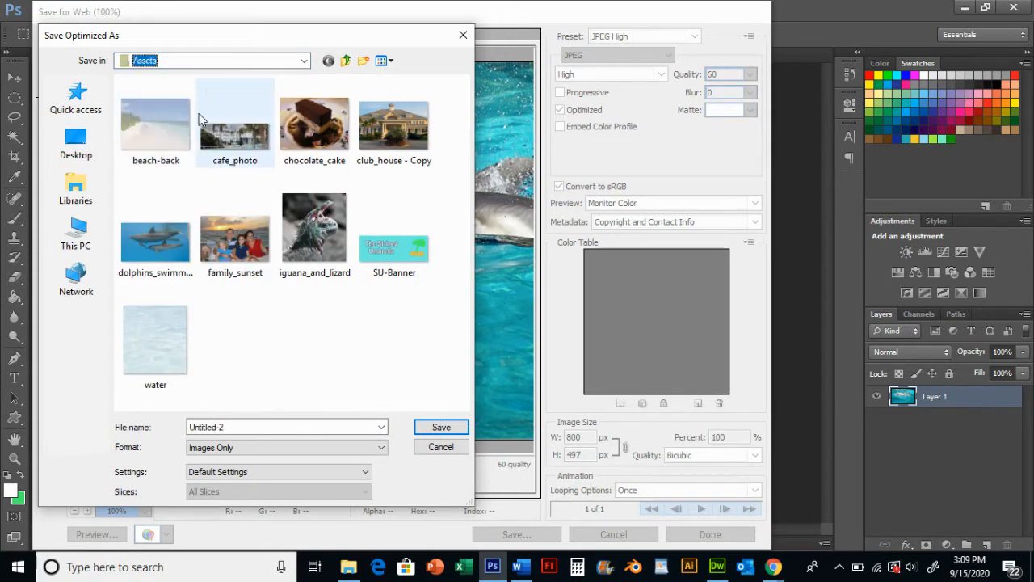
left_click(252, 427)
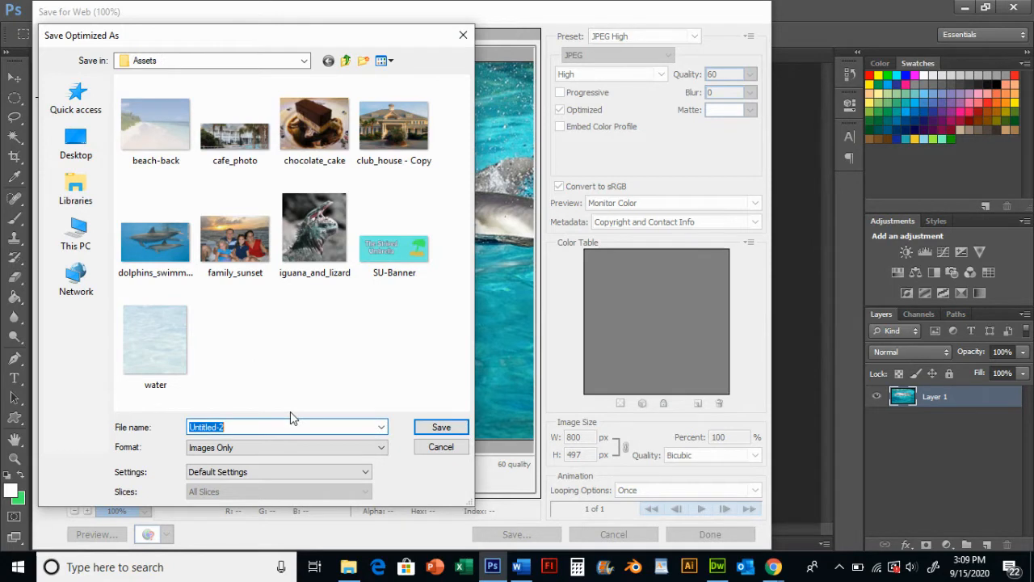
type("mombabydolphin")
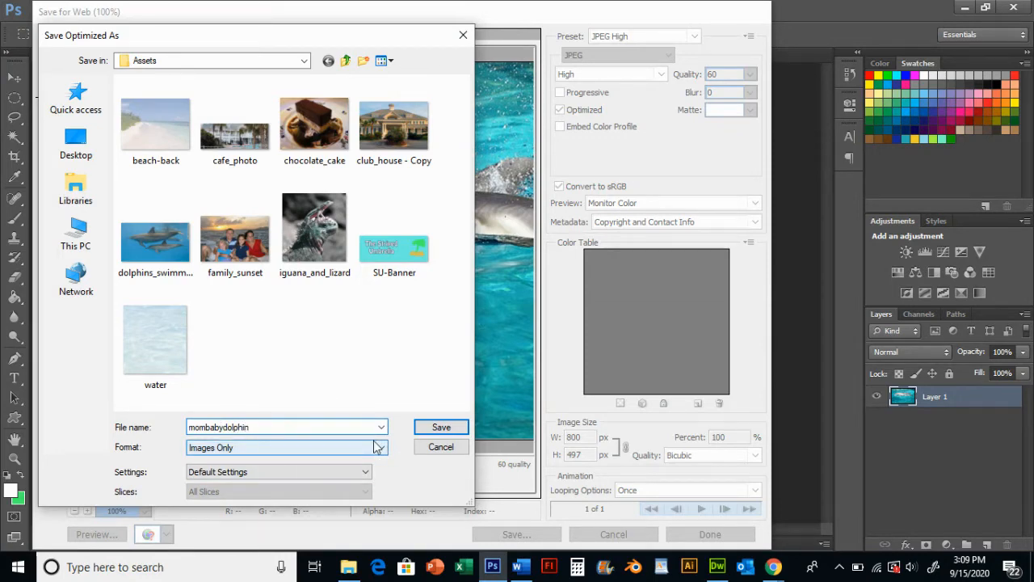
left_click(441, 427)
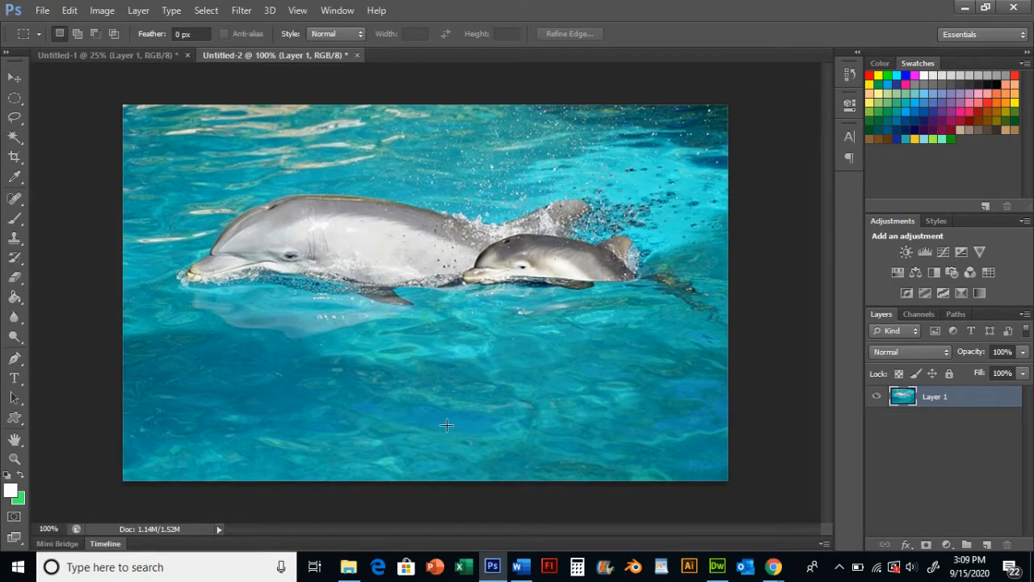
left_click(356, 54)
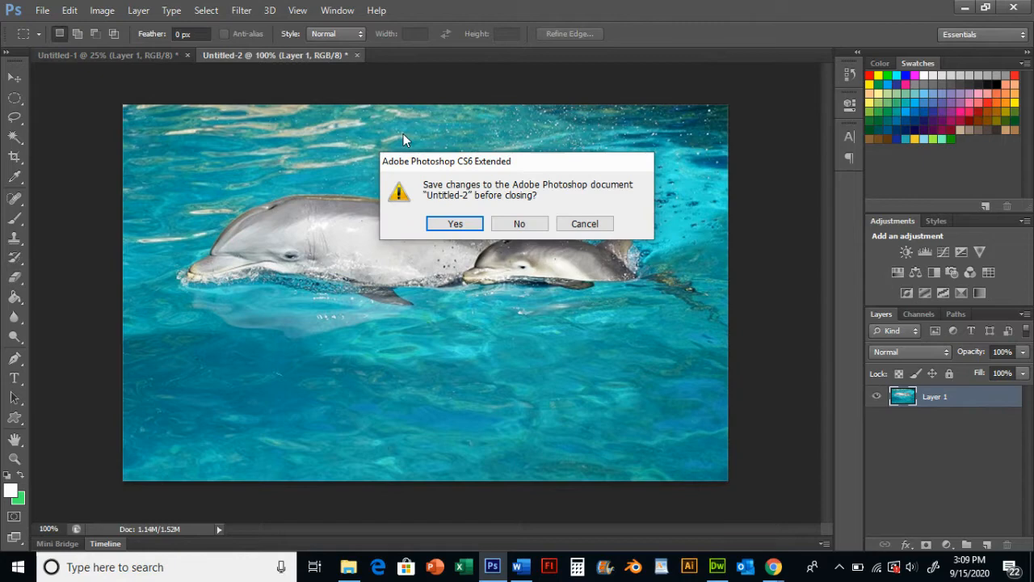
left_click(534, 223)
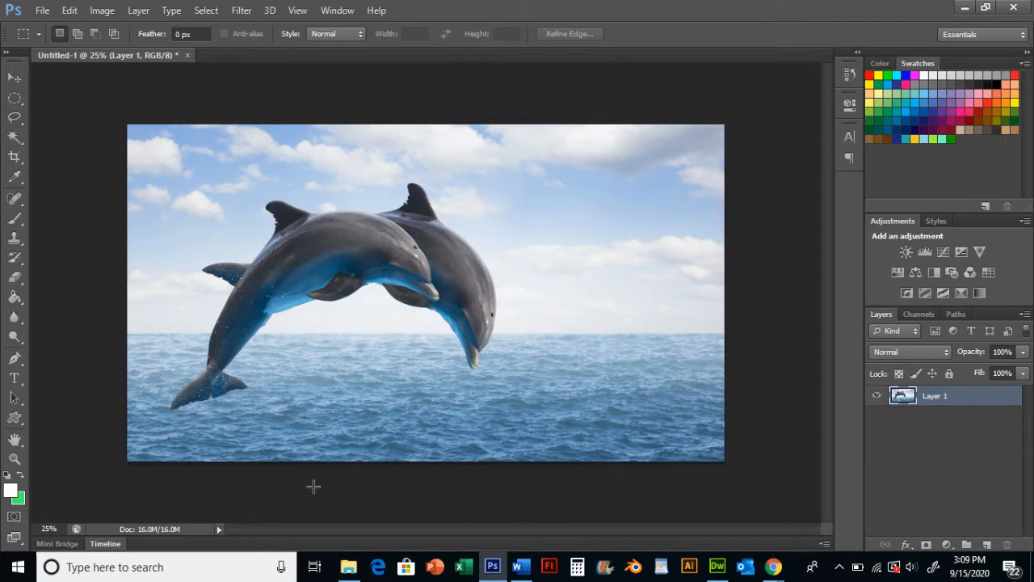
Crop the jumping dolphins image to 800 by 497 pixels, positioning the crop box over the dolphins
left_click(15, 158)
left_click(104, 37)
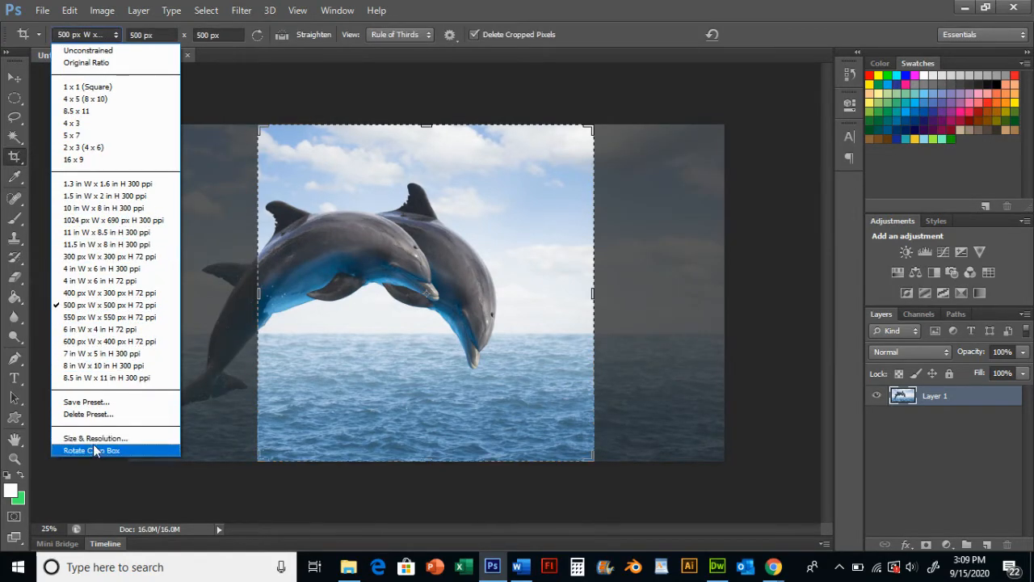
left_click(93, 437)
left_click(116, 35)
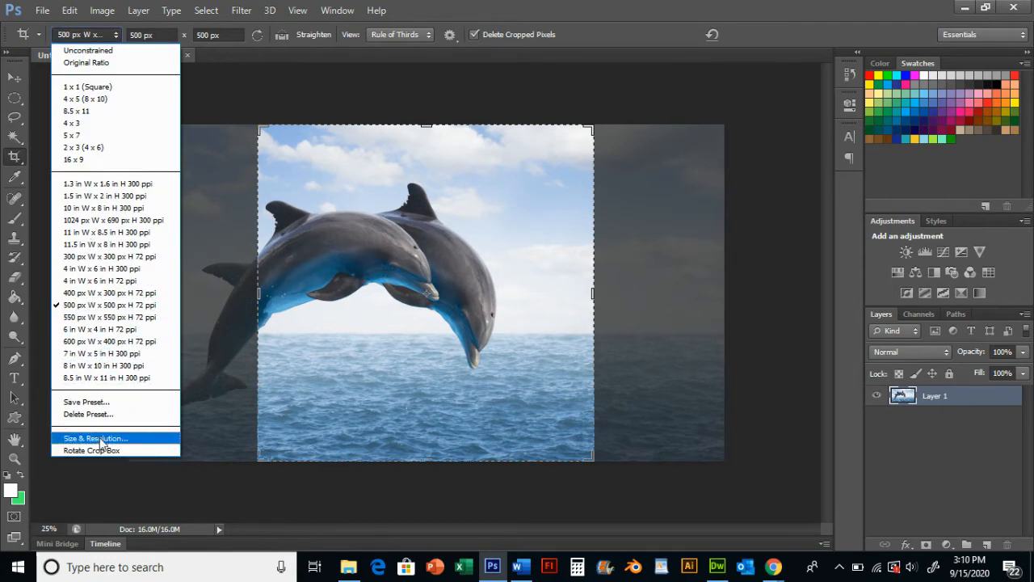
left_click(102, 440)
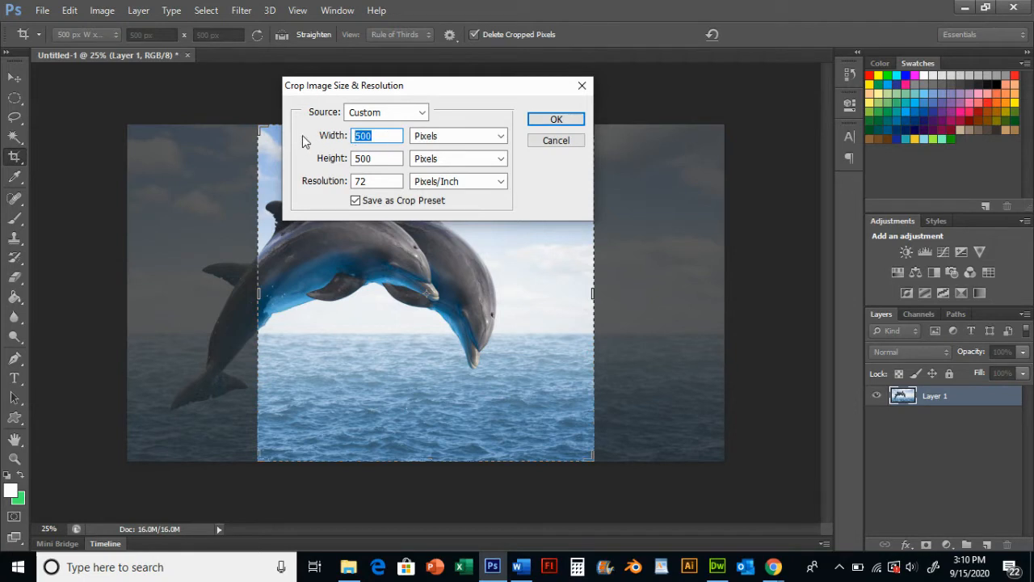
type("800")
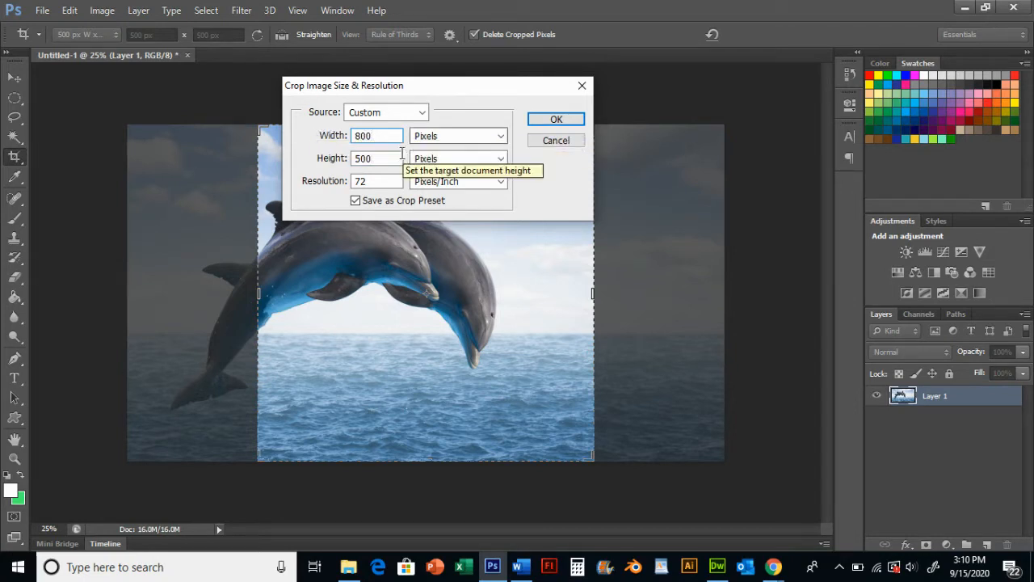
key("Tab")
type("49")
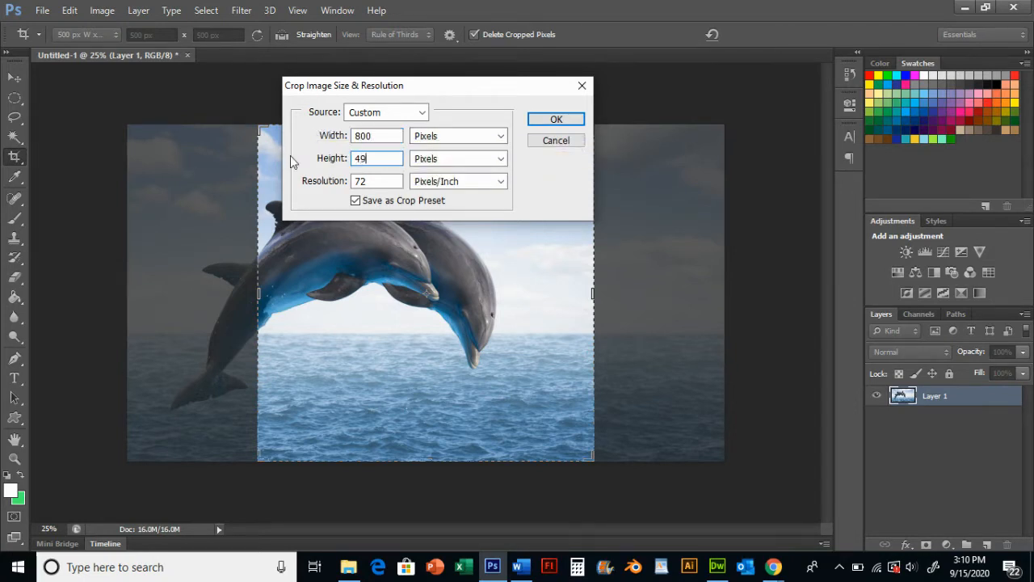
type("7")
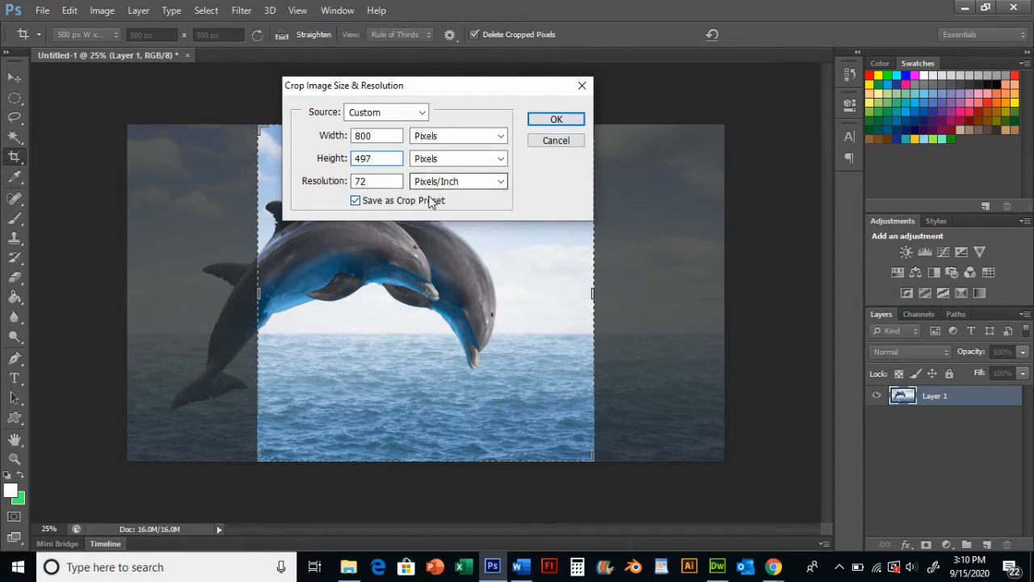
left_click(355, 200)
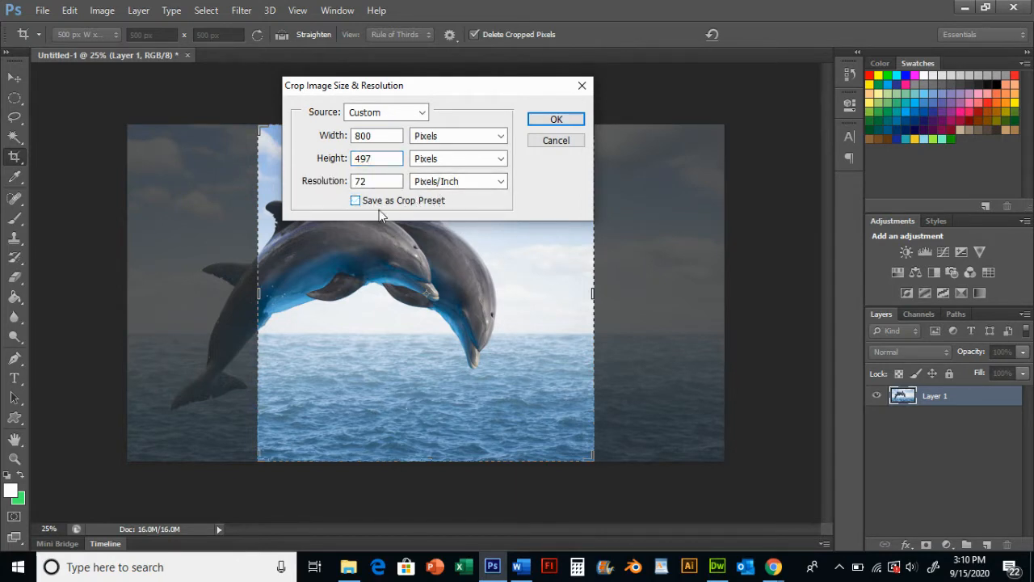
left_click(556, 120)
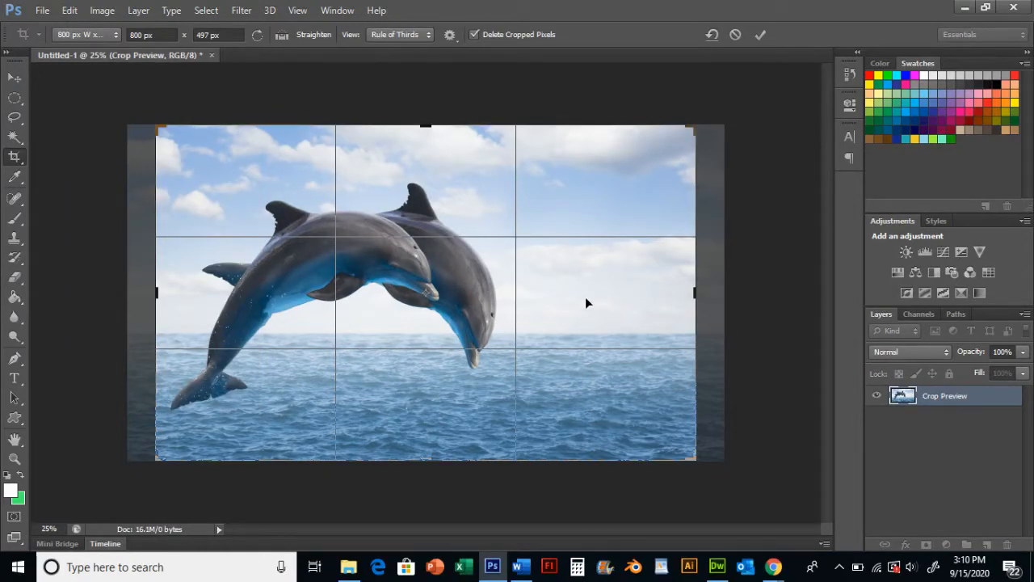
left_click_drag(588, 303, 615, 283)
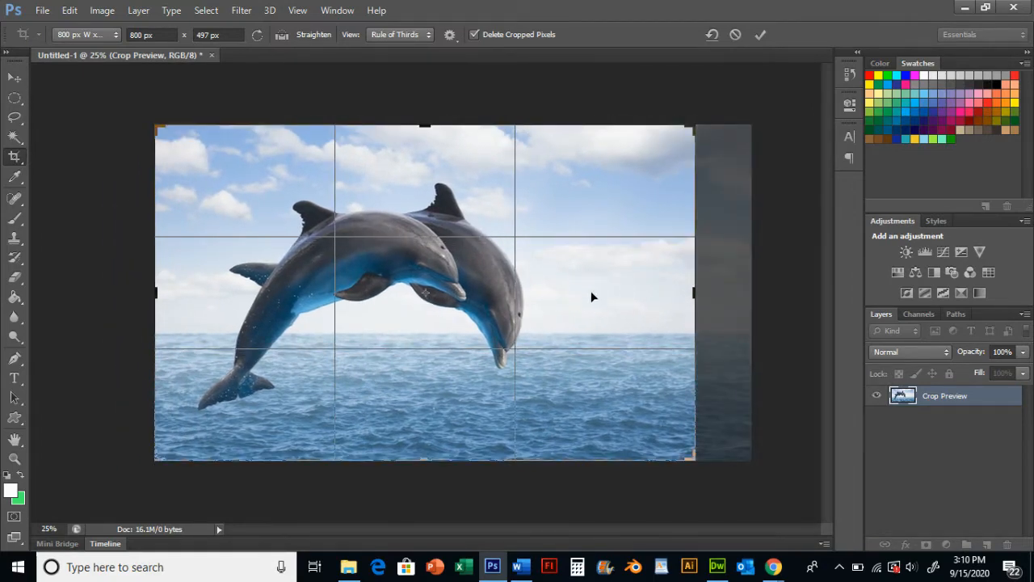
left_click(759, 35)
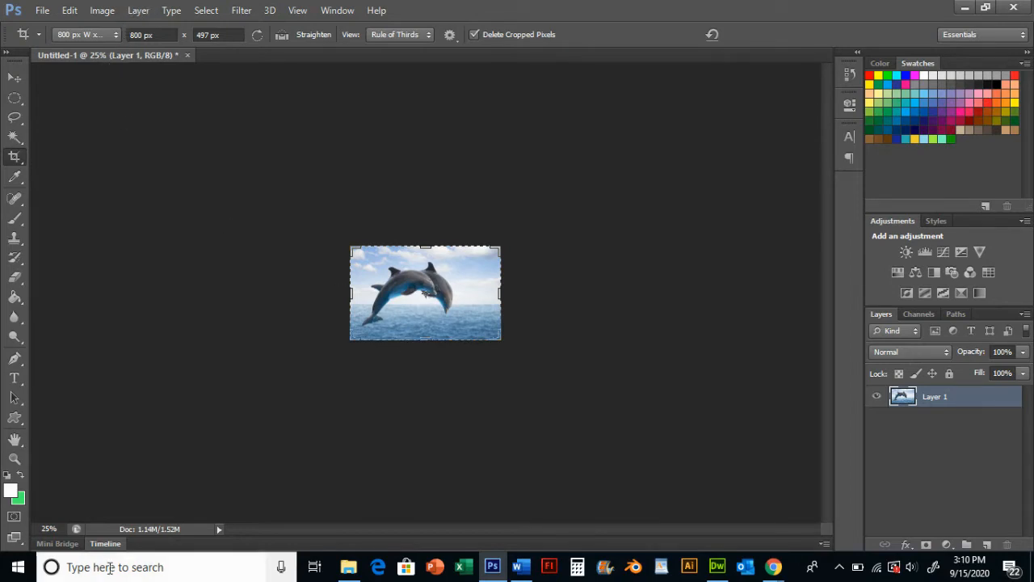
Apply the crop to the jumping dolphins image
left_click(58, 529)
type("1")
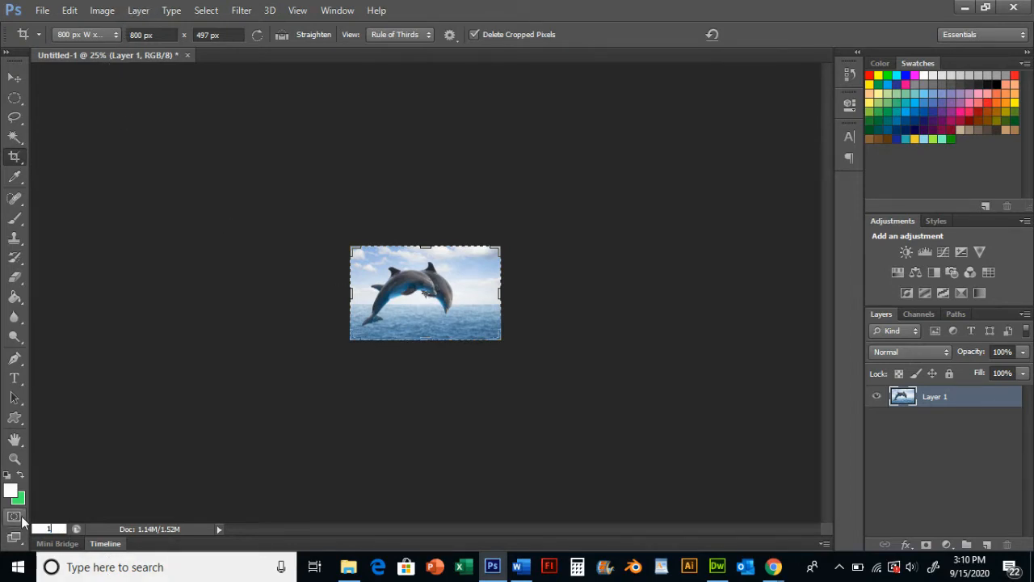
type("00")
key("Return")
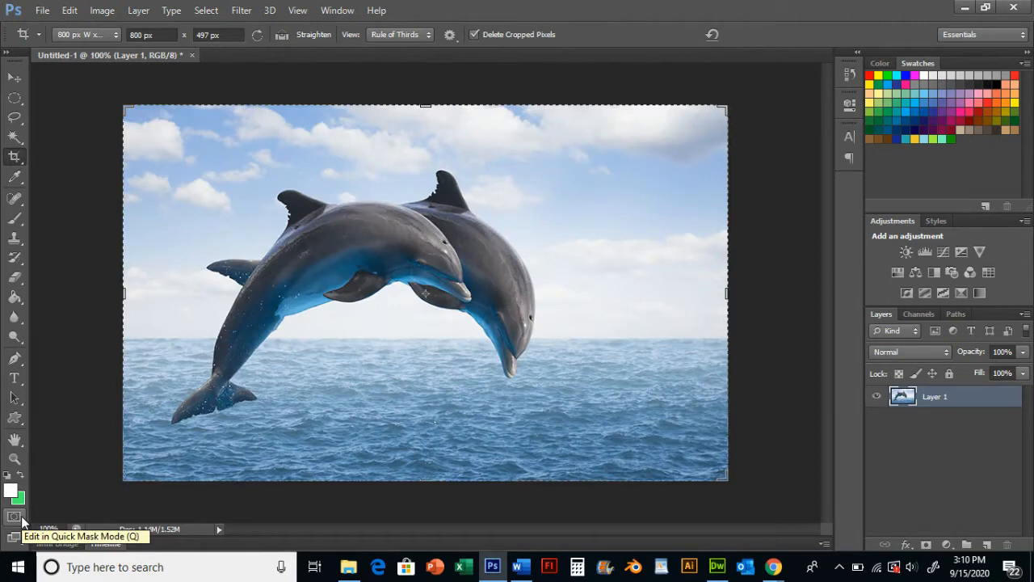
left_click(13, 79)
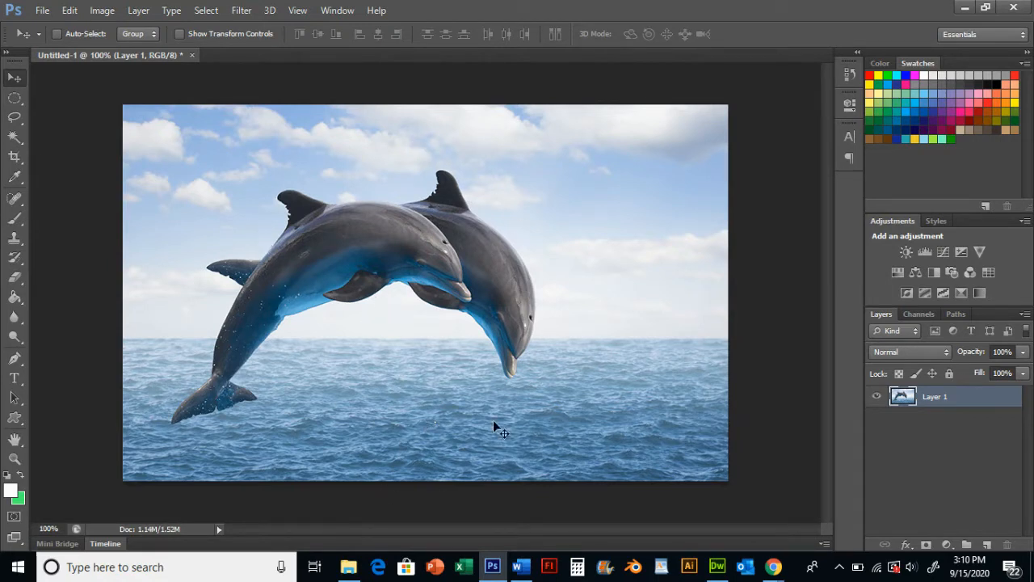
Save the image for web as JPEG High named dolphinsjumping in the Assets folder, then close the document without saving
left_click(103, 12)
left_click(85, 13)
left_click(42, 10)
left_click(71, 222)
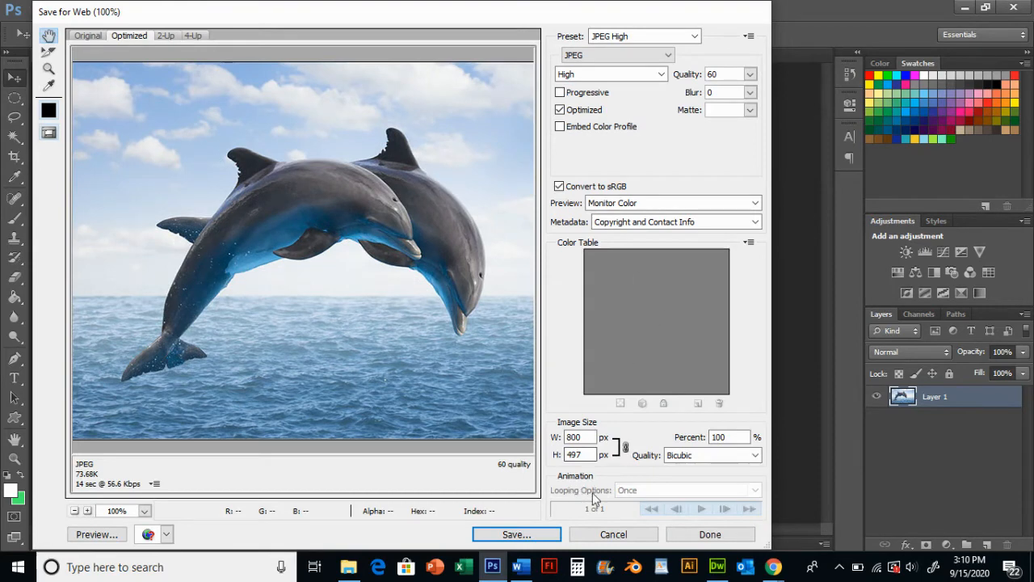
left_click(533, 534)
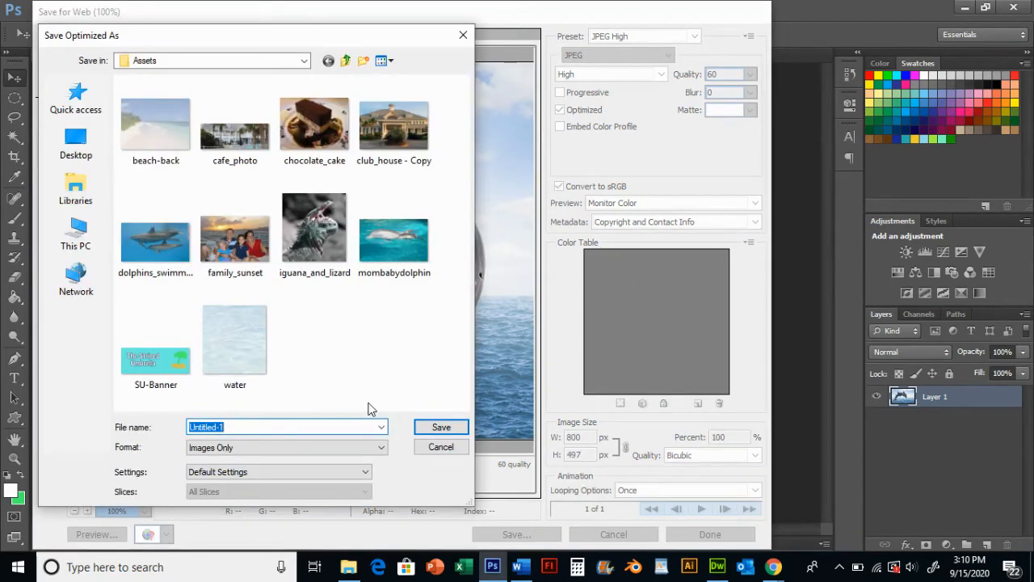
type("dolphinsjumping")
left_click(444, 428)
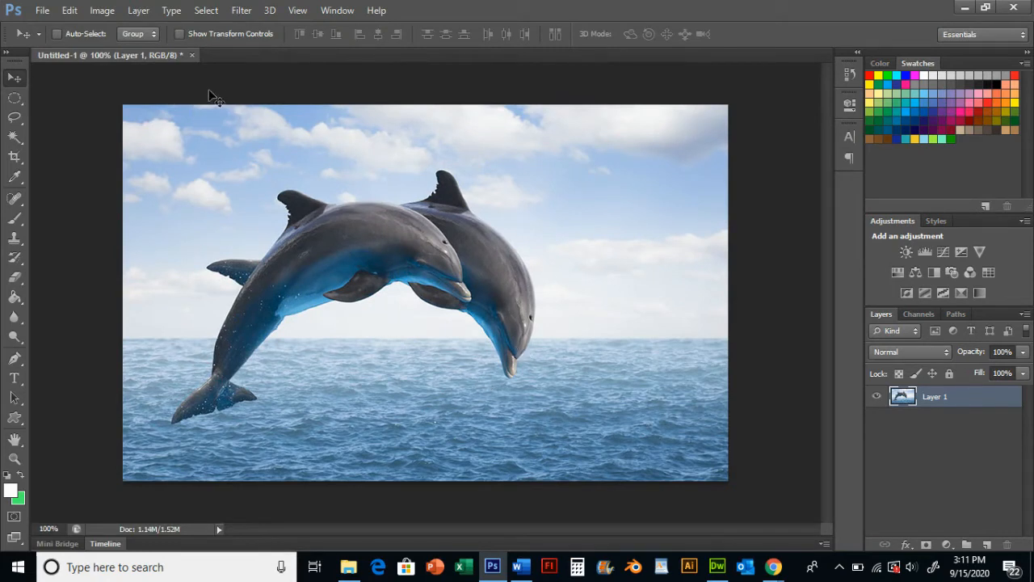
left_click(193, 55)
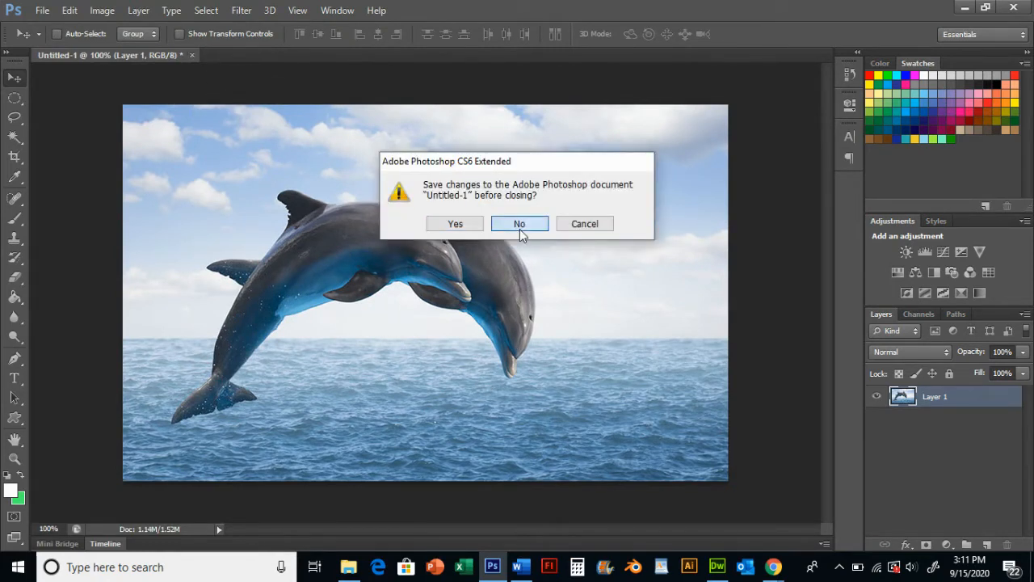
left_click(520, 227)
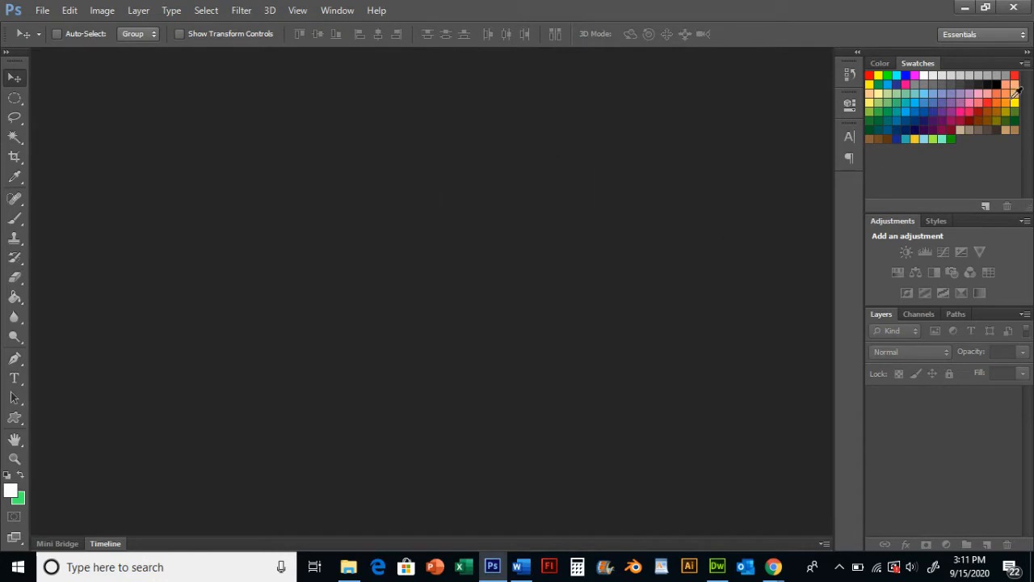
Switch to Dreamweaver, place the insertion point in the empty cell below the dolphin image, and refresh the site file list
left_click(1026, 7)
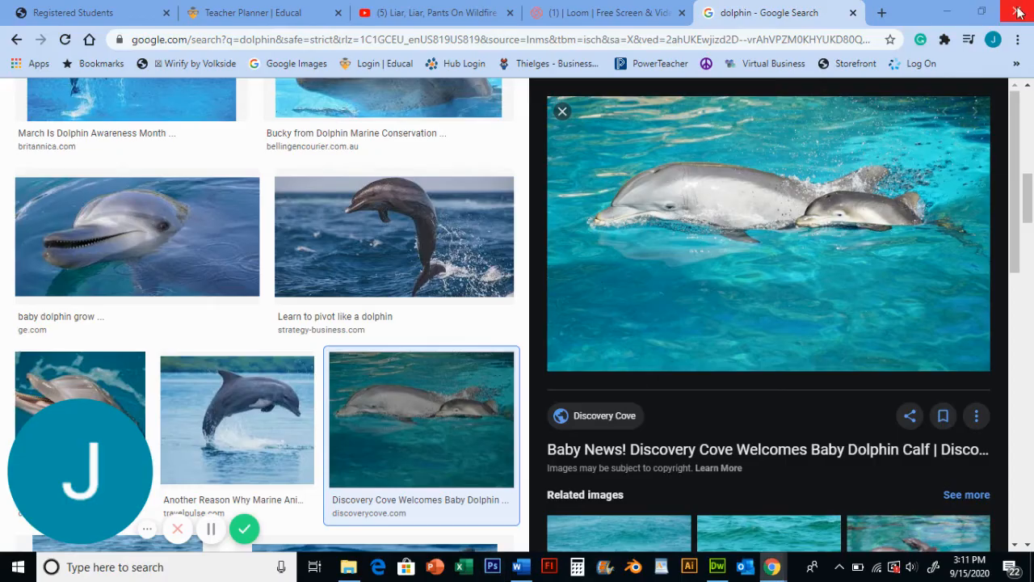
left_click(719, 565)
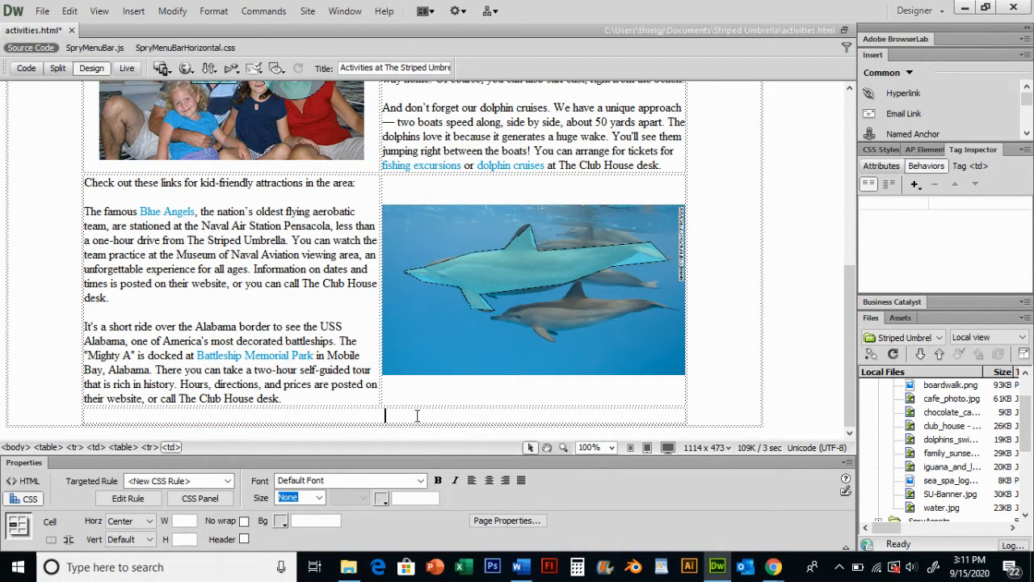
left_click(425, 399)
left_click(416, 421)
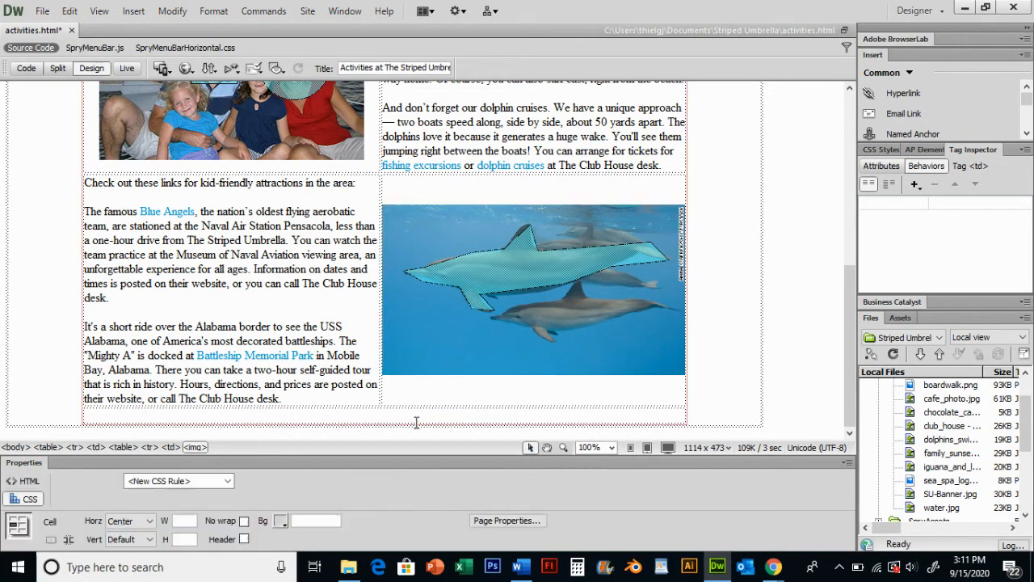
scroll(995, 432, "up", 2)
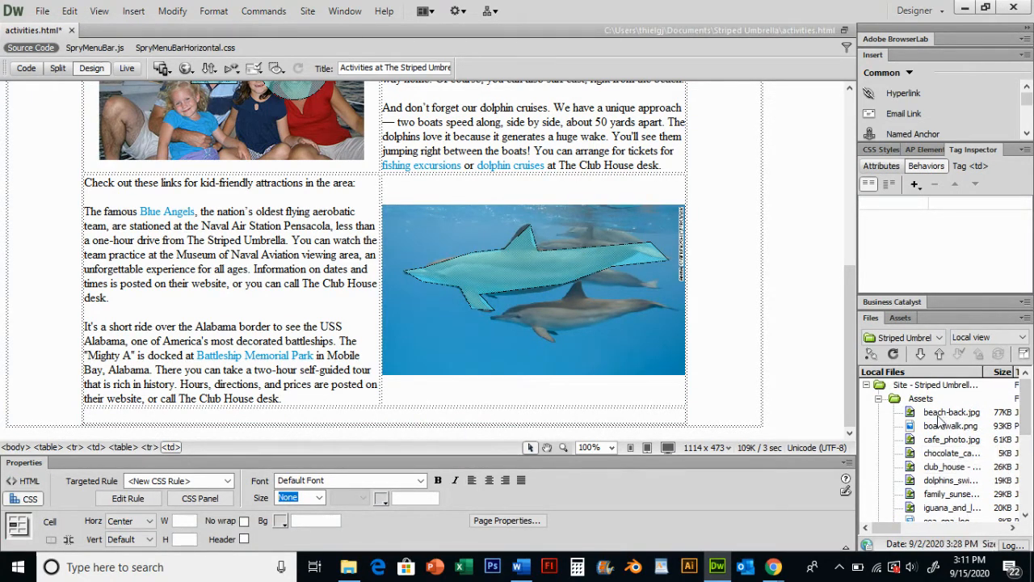
left_click(893, 353)
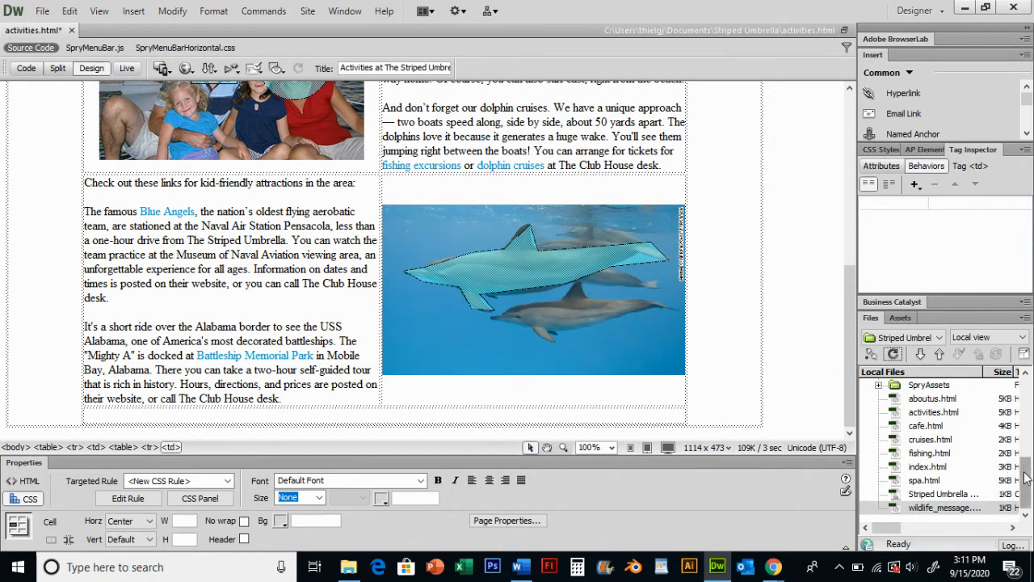
left_click(1025, 436)
left_click_drag(1024, 438, 1027, 425)
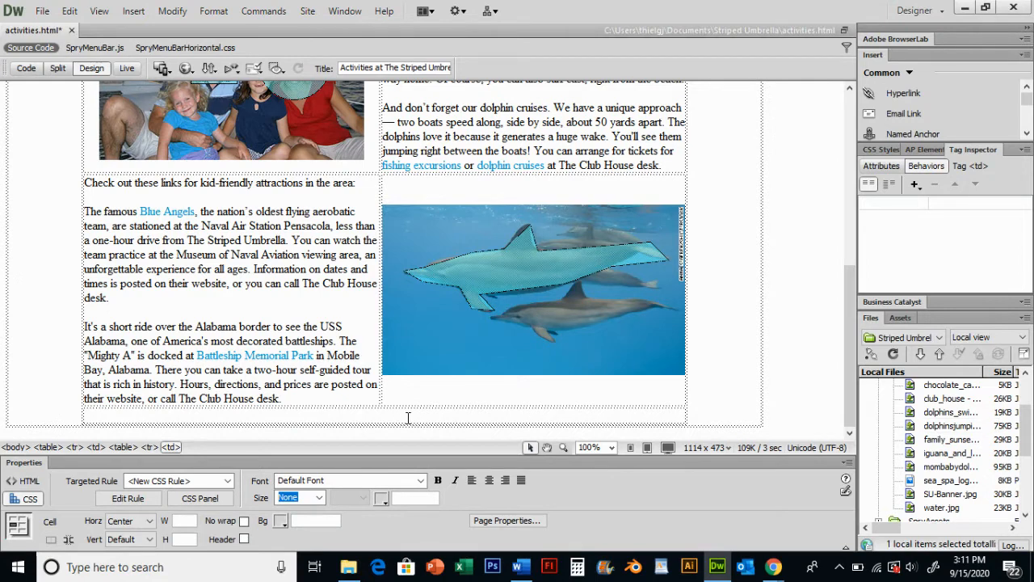
Insert a rollover image in that cell and name it Dolphins at Play
left_click(134, 11)
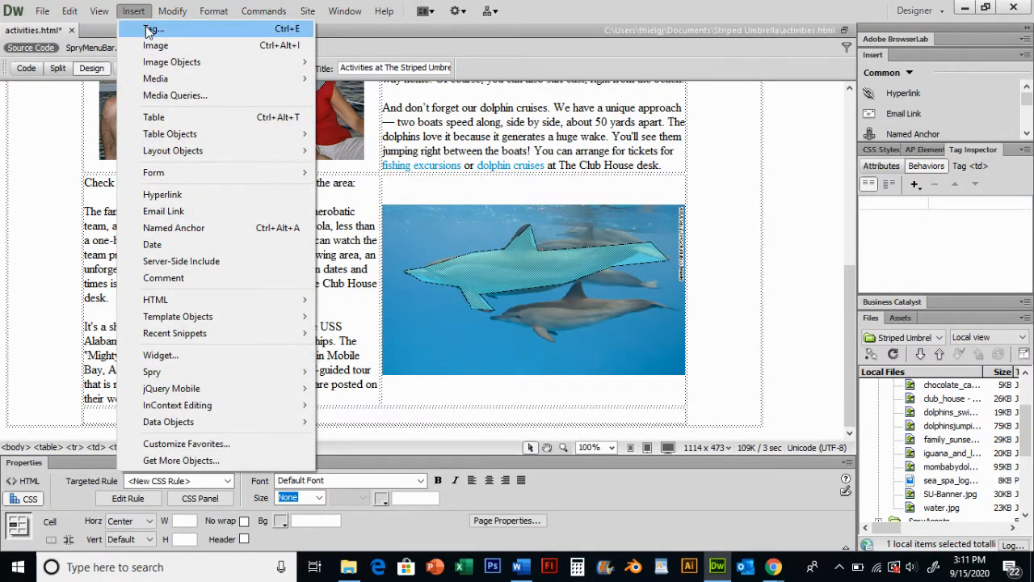
mouse_move(164, 65)
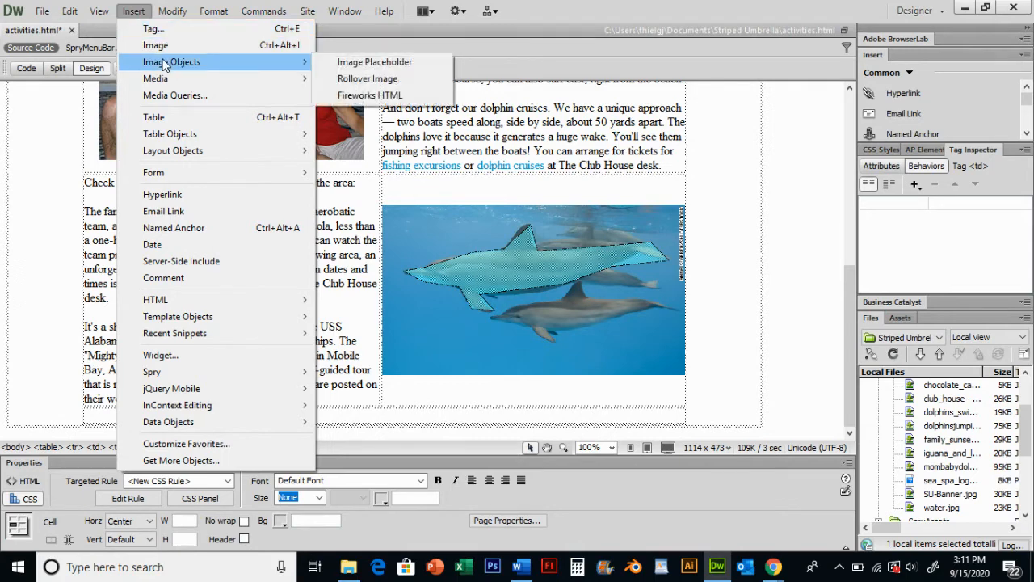
left_click(373, 79)
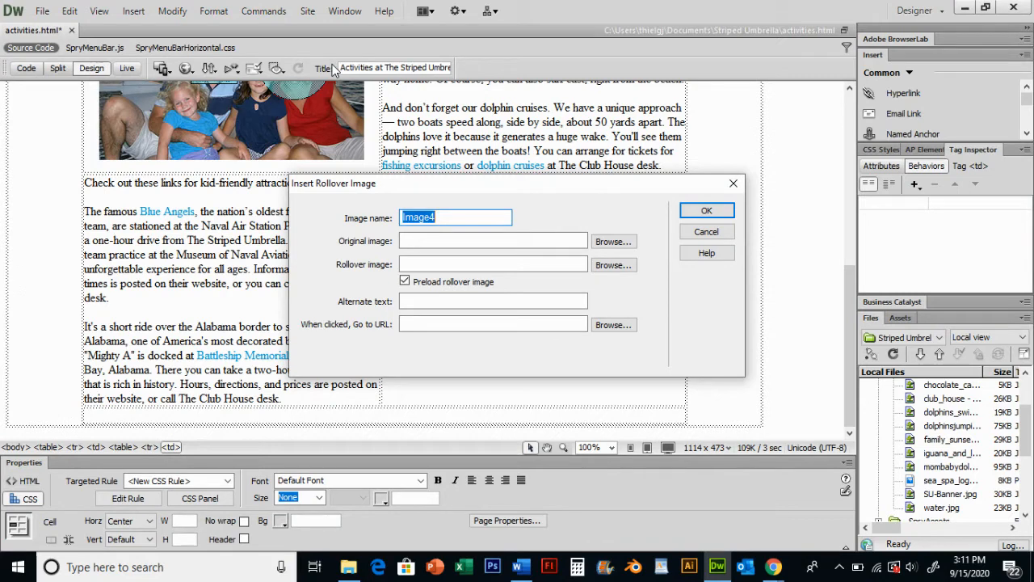
type("Dolphins at Play")
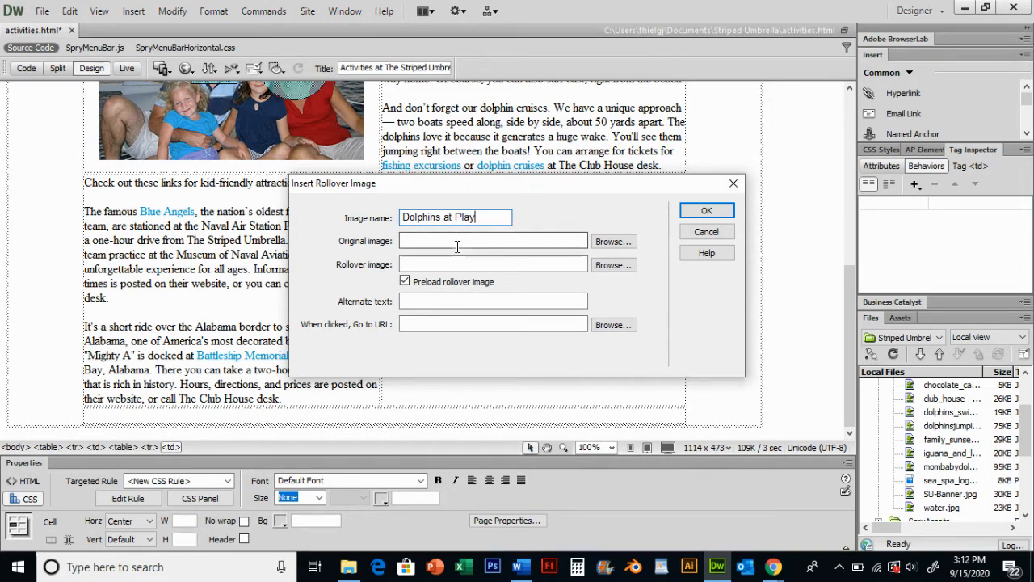
Set the rollover's original image to dolphinsjumping.jpg from the Assets folder
left_click(600, 242)
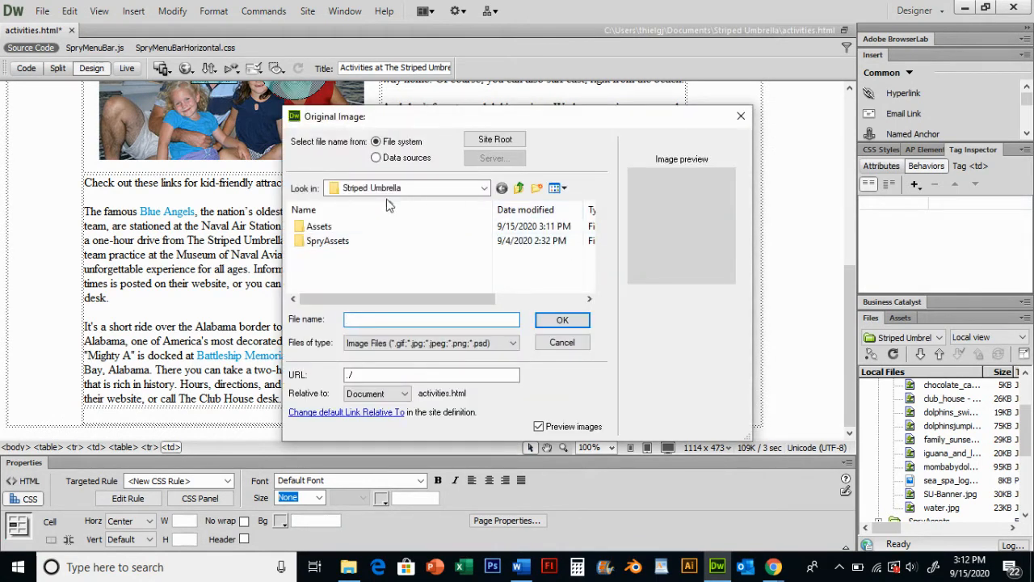
double_click(353, 226)
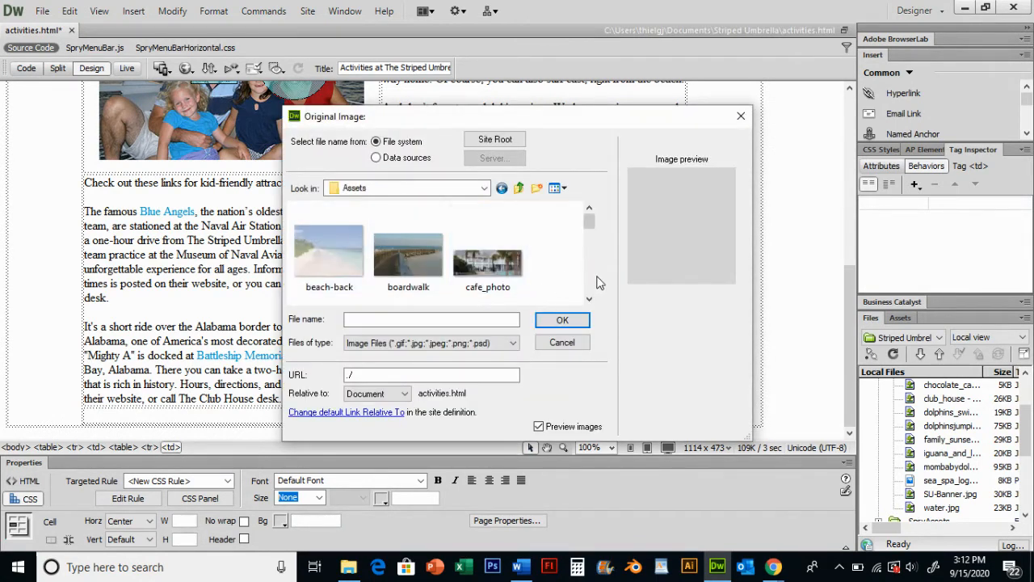
scroll(591, 278, "down", 4)
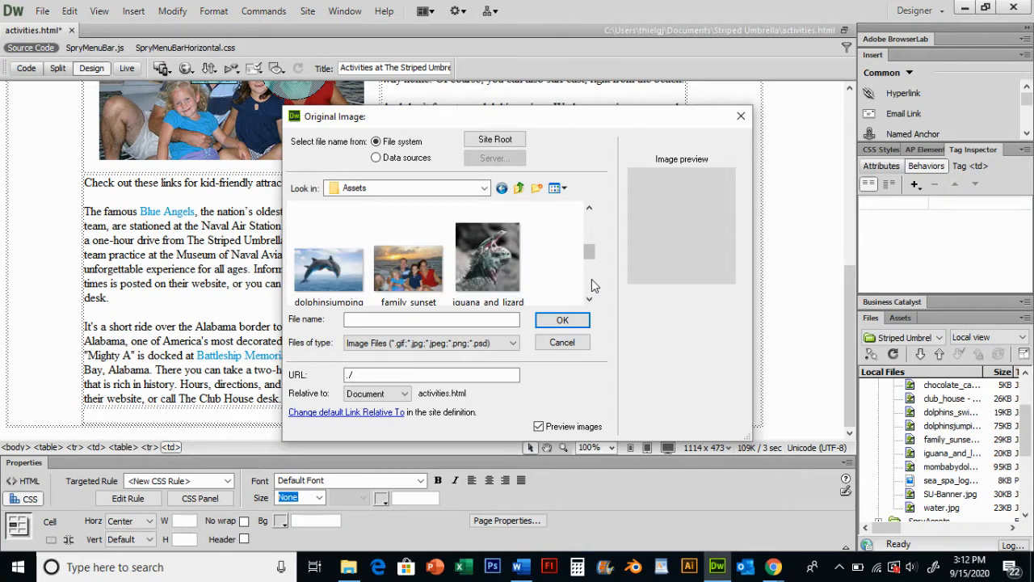
left_click(329, 267)
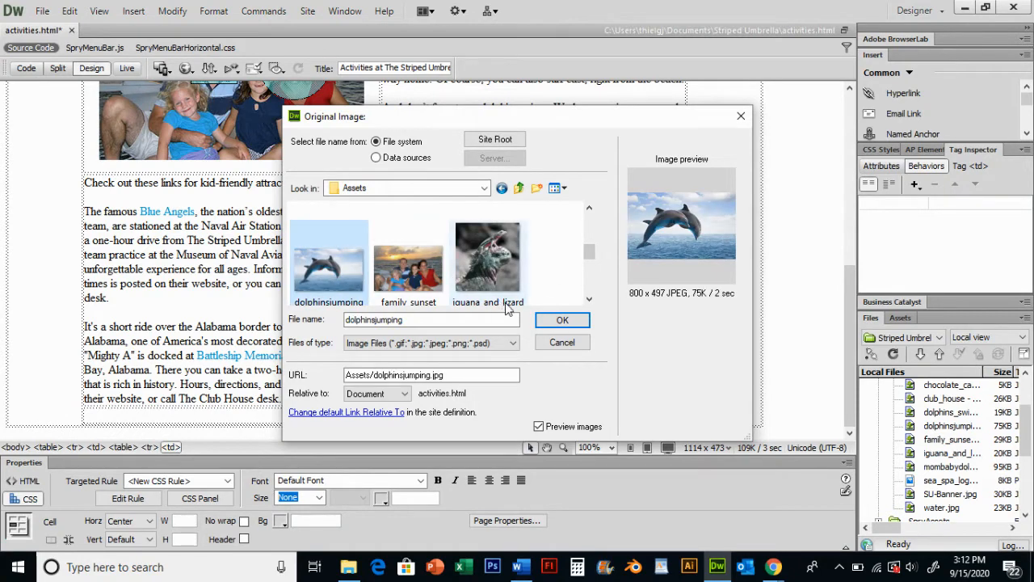
left_click(562, 321)
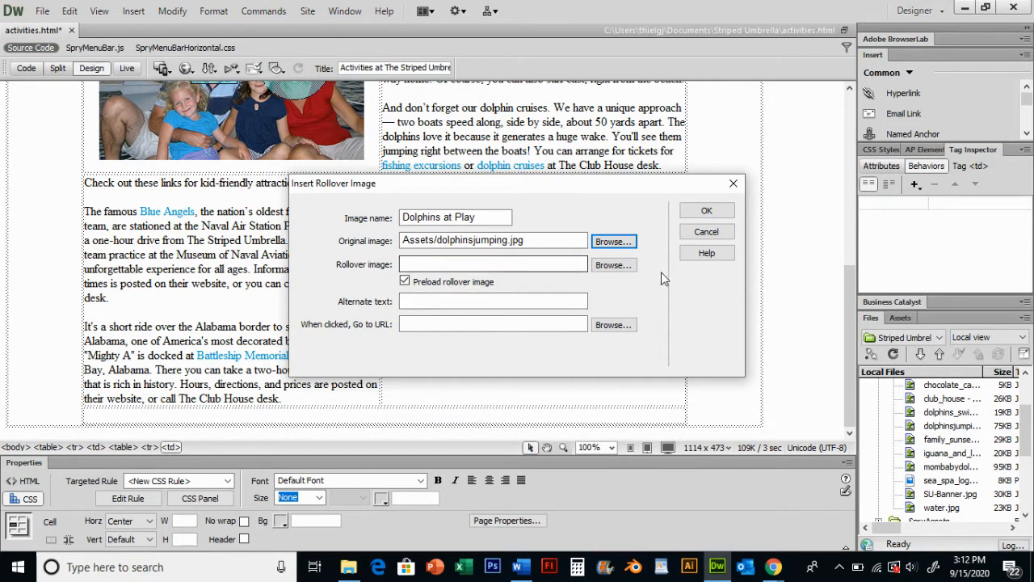
Set the rollover image to mombabydolphin.jpg from the Assets folder
left_click(611, 265)
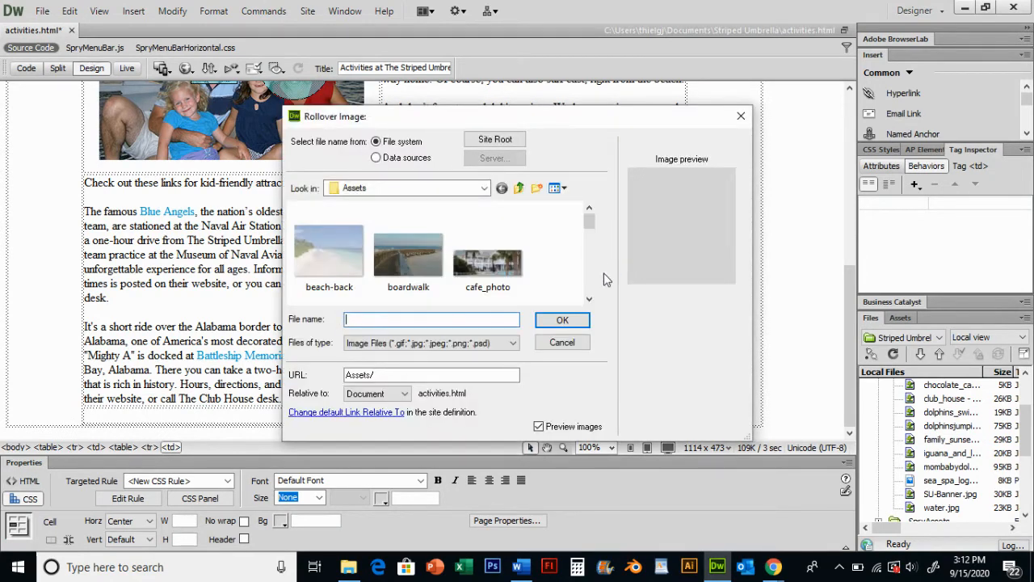
left_click(590, 280)
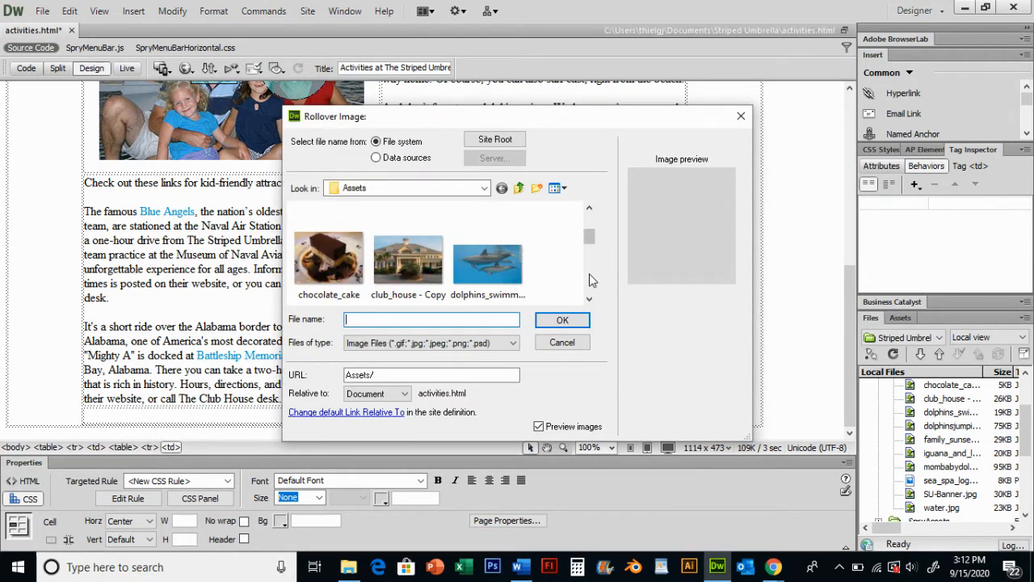
left_click(591, 279)
left_click(590, 279)
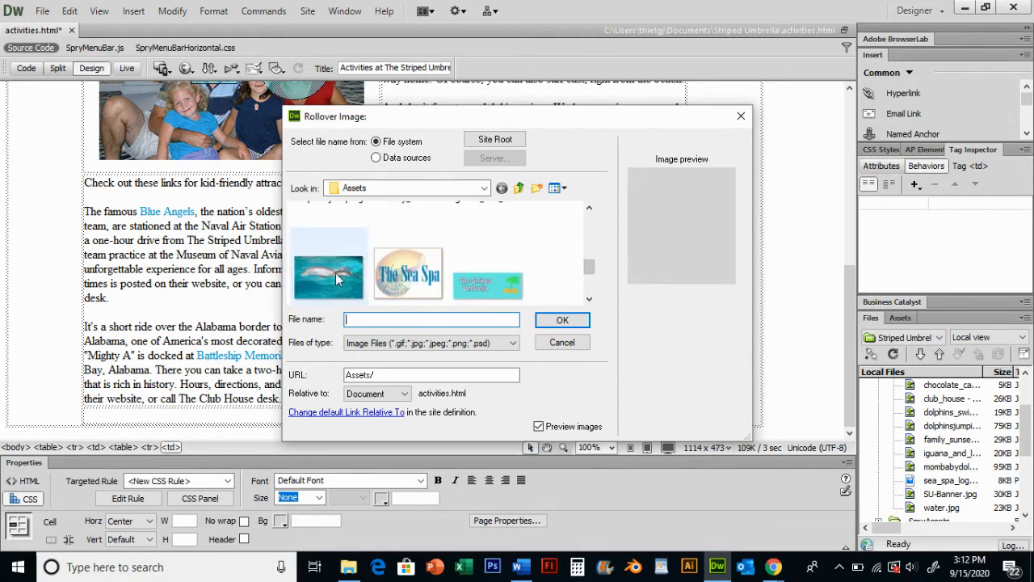
left_click(335, 272)
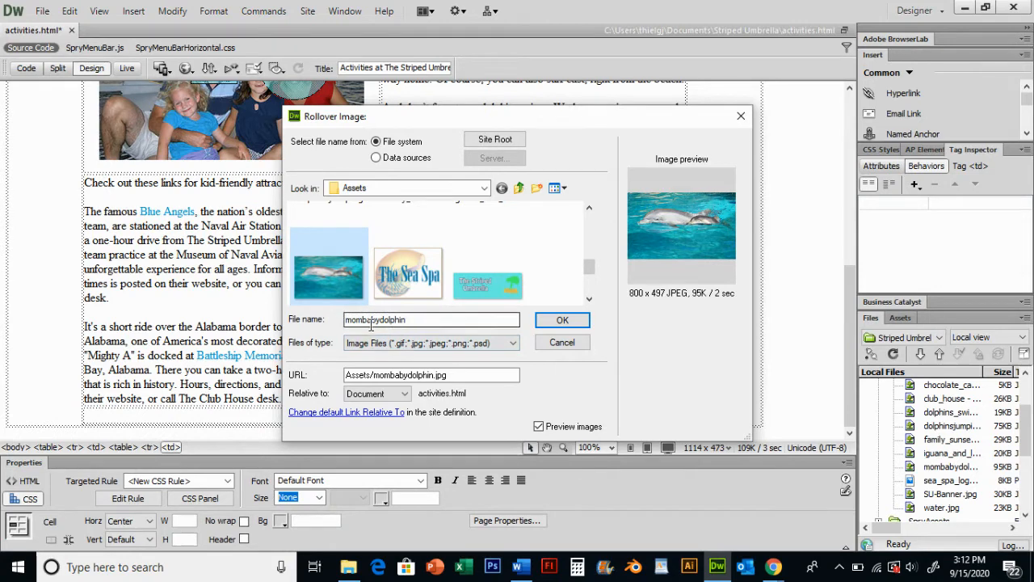
left_click(561, 321)
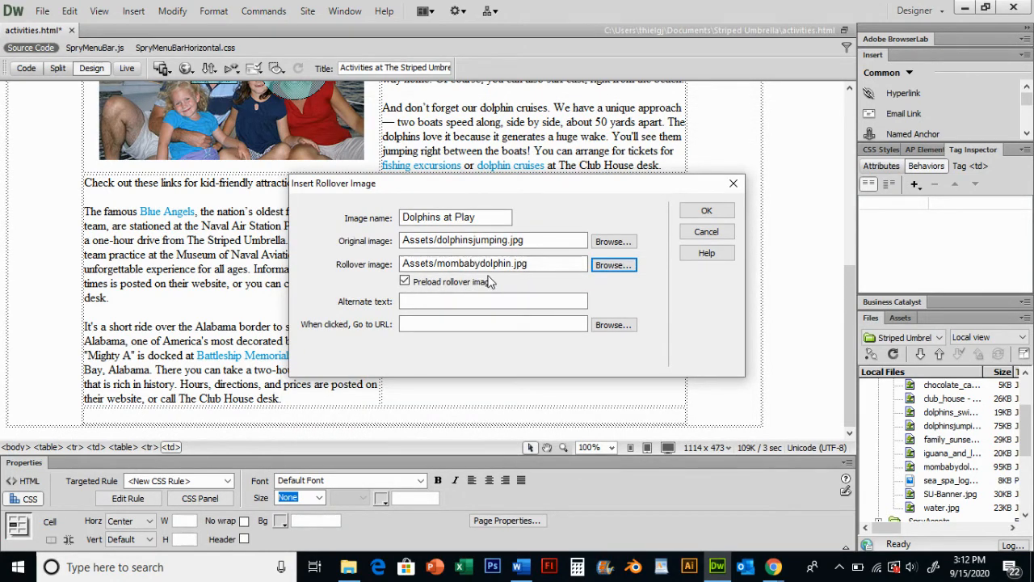
Set the alternate text to Dolphins at Play, link the rollover to cruises.html, and confirm the insertion
left_click(456, 299)
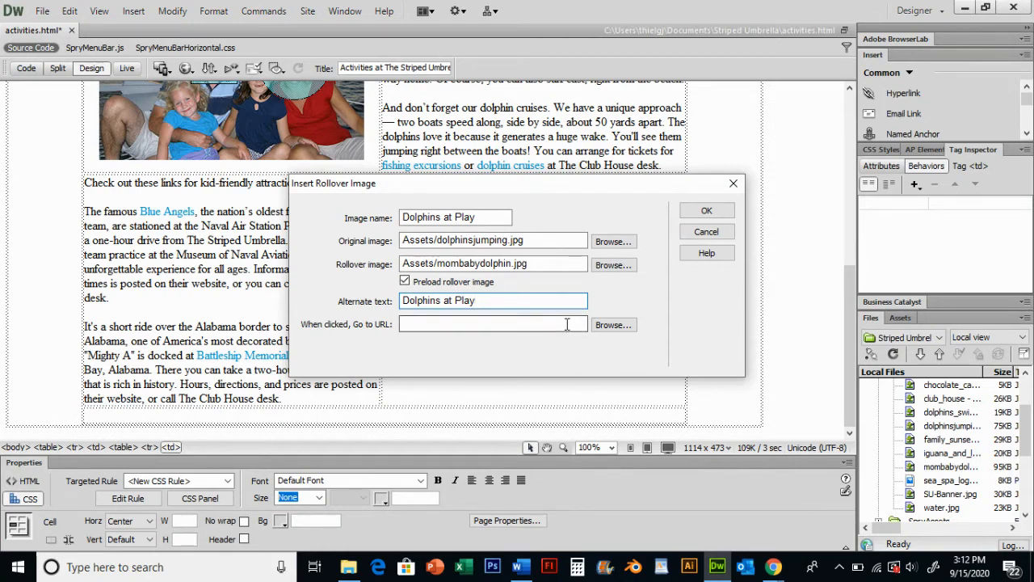
left_click(611, 326)
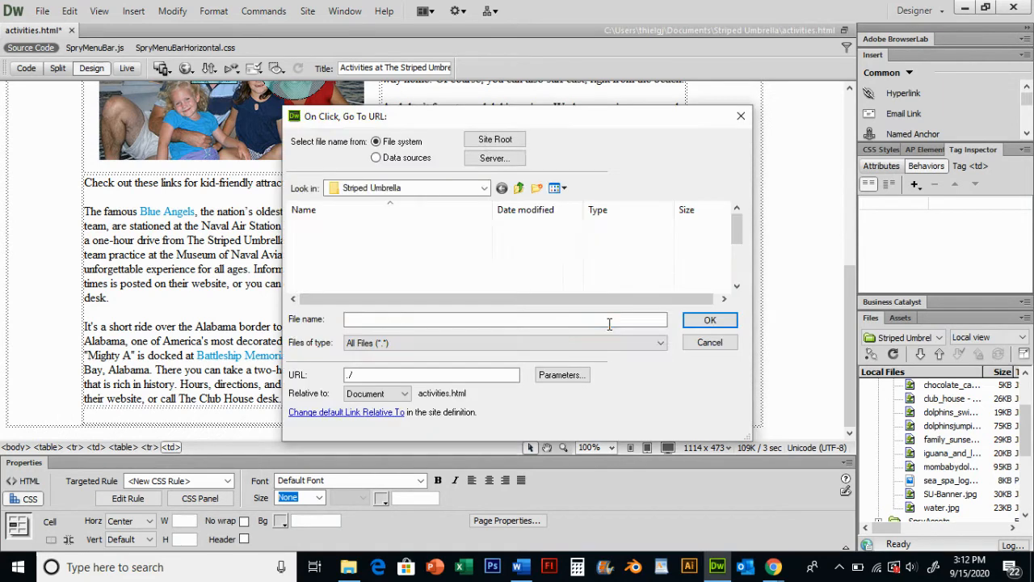
left_click_drag(736, 226, 736, 246)
double_click(337, 229)
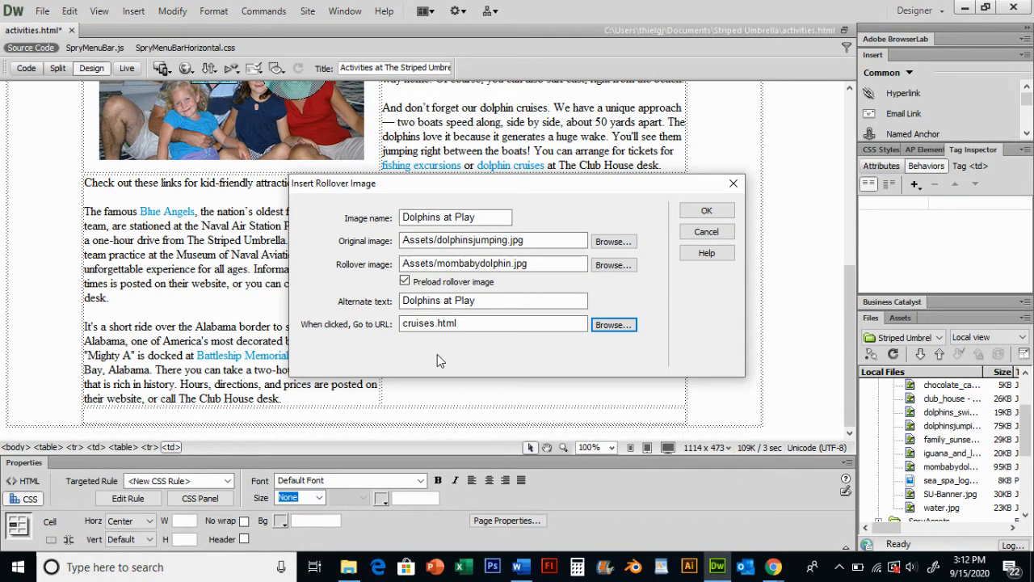
left_click(706, 210)
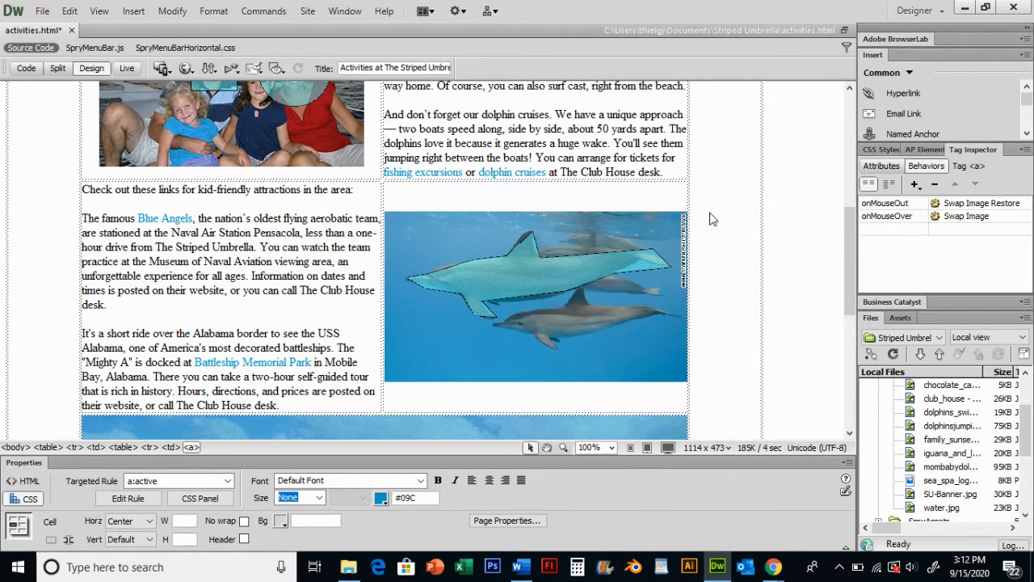
Review the inserted rollover image on the page
scroll(599, 234, "down", 3)
scroll(532, 232, "down", 5)
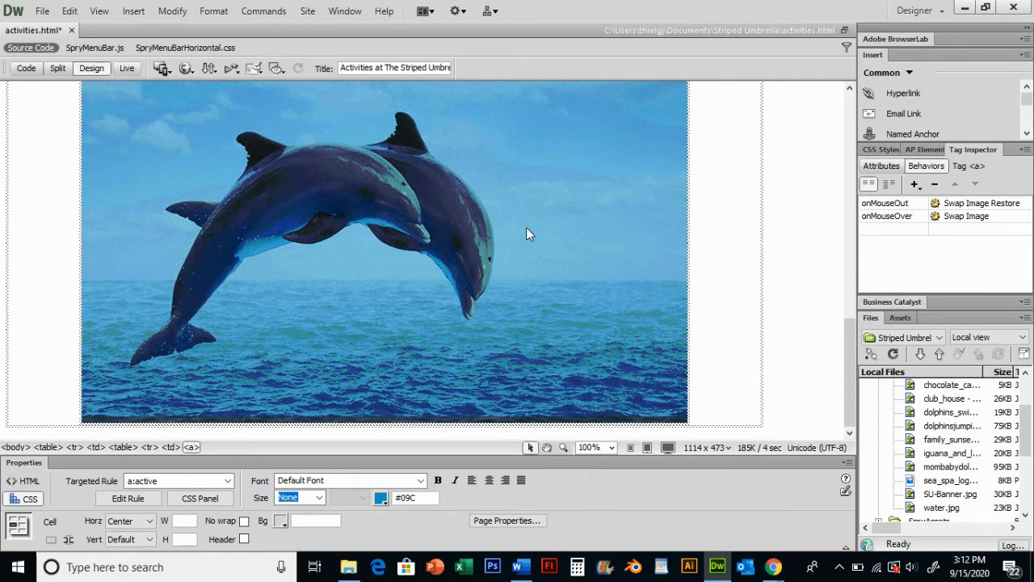
left_click(738, 247)
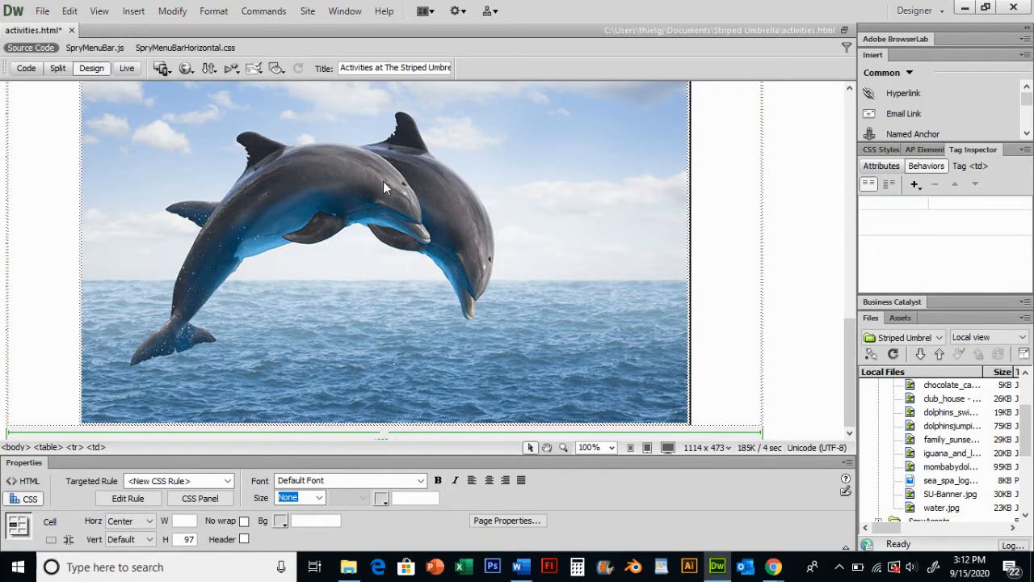
Check the rollover image in Live view, then close the activities page and save its changes
left_click(128, 67)
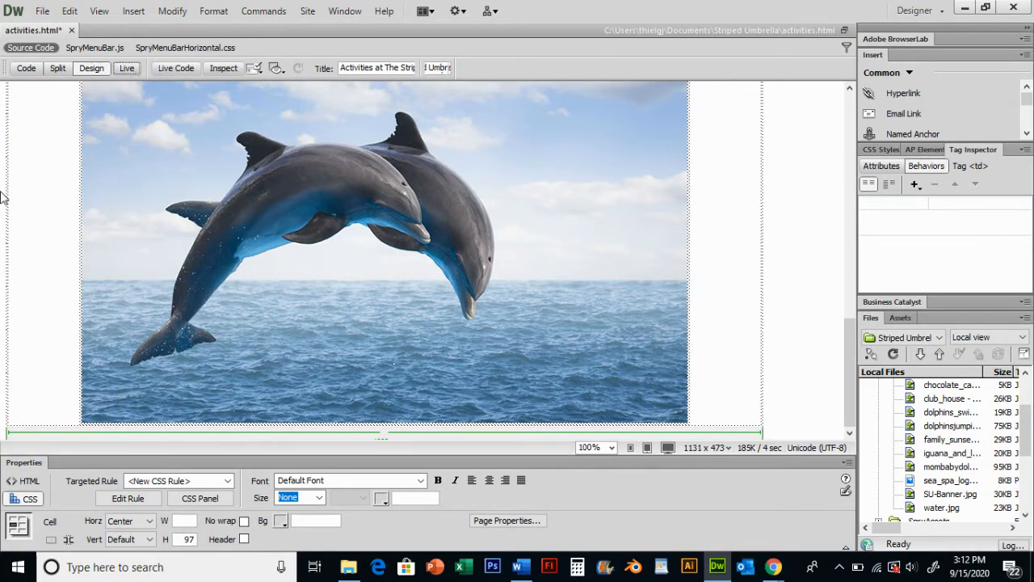
scroll(499, 294, "down", 15)
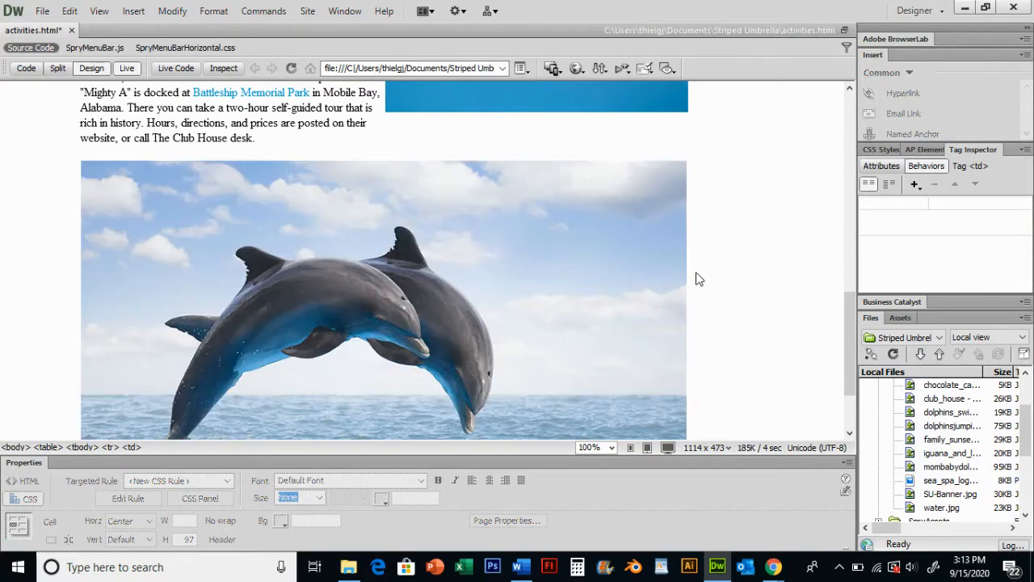
left_click(127, 68)
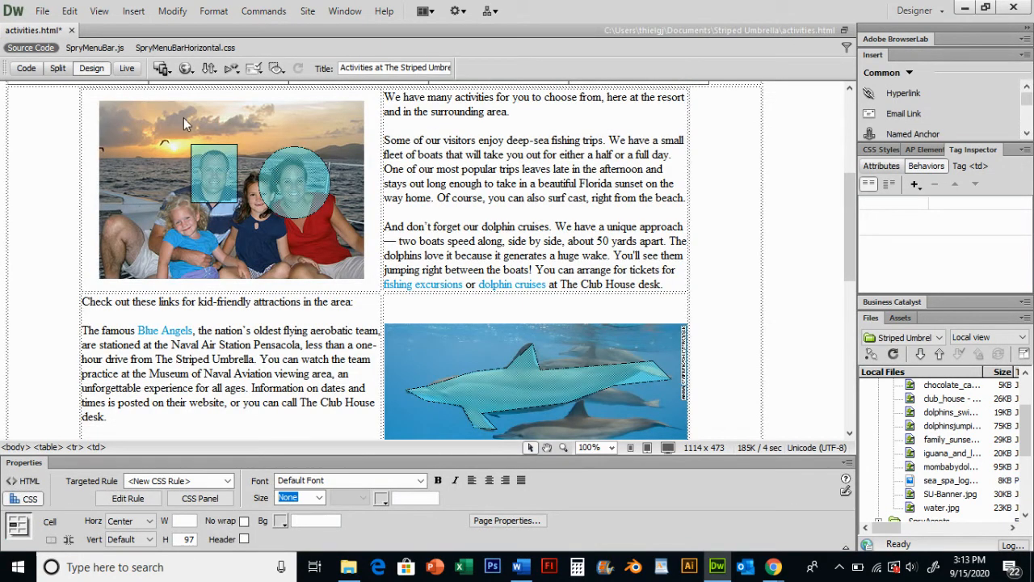
key("ctrl+w")
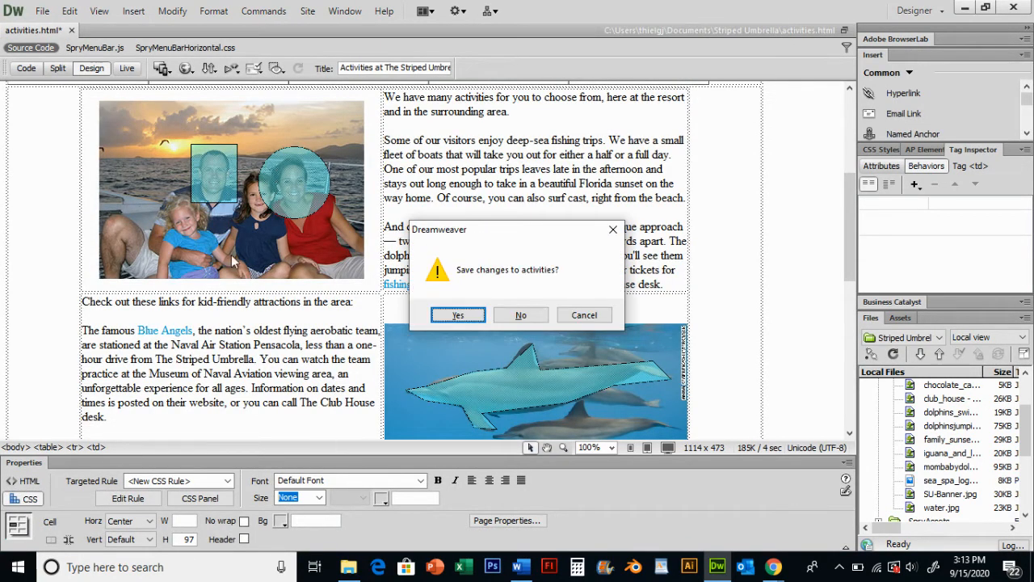
left_click(474, 320)
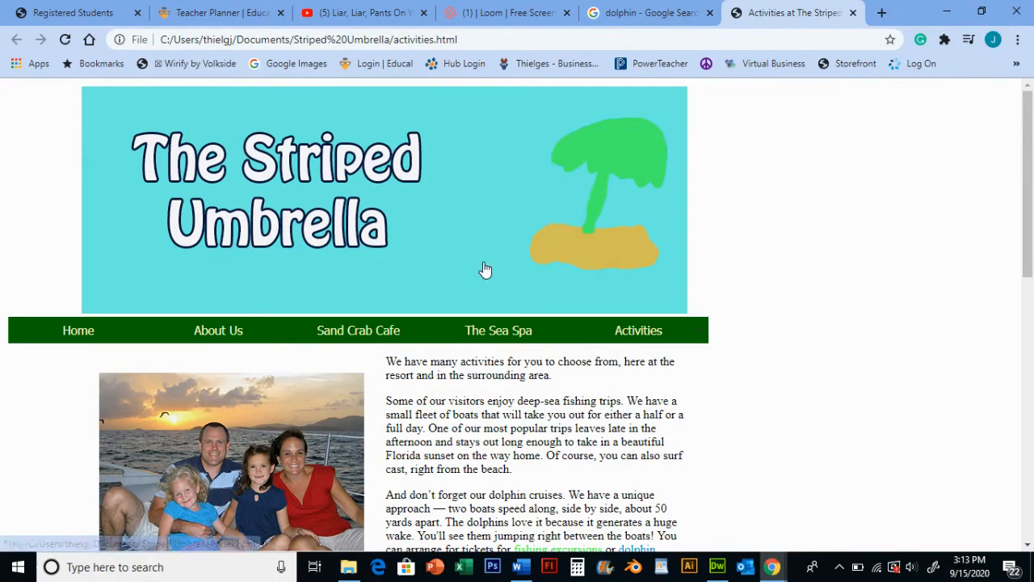
In the browser, test the rollover image on the activities page and follow its link to cruises.html
scroll(485, 271, "down", 2)
scroll(491, 260, "down", 5)
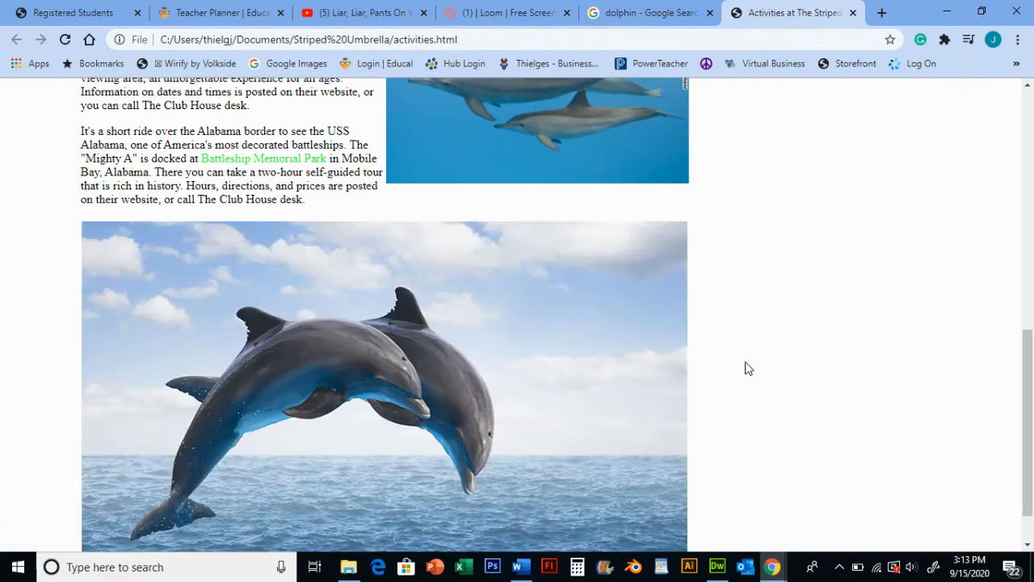
mouse_move(556, 369)
scroll(773, 360, "down", 1)
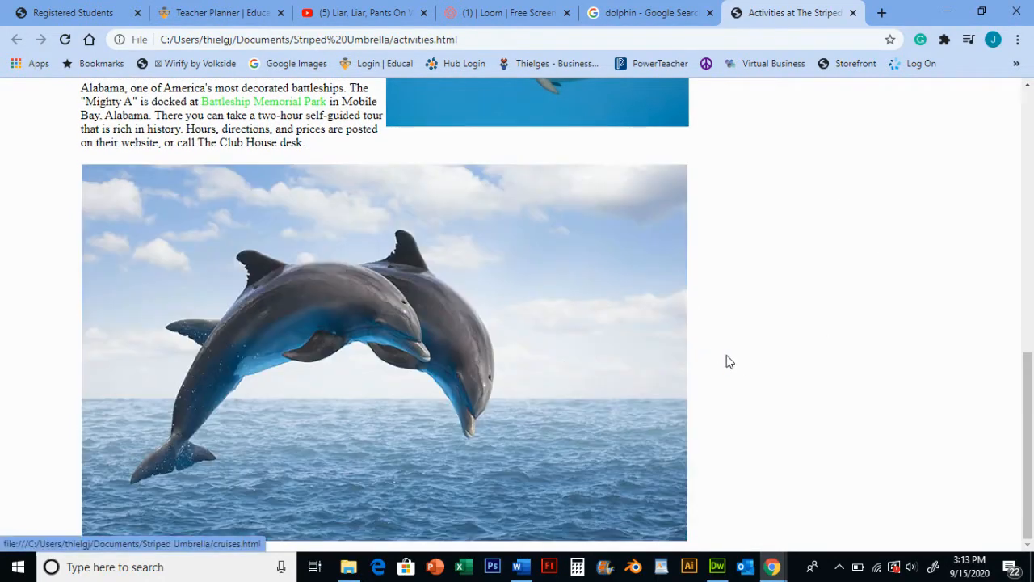
mouse_move(439, 350)
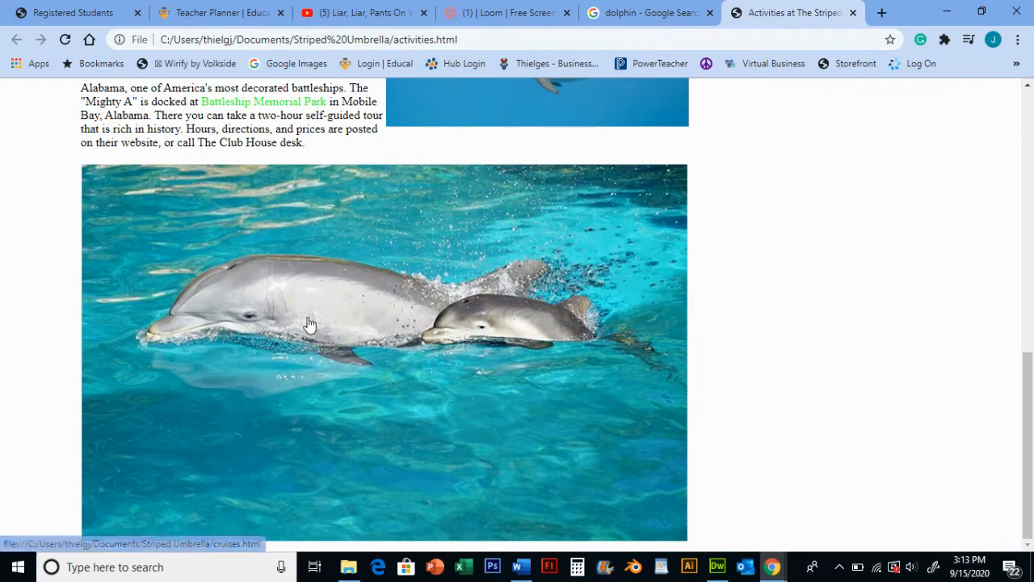
left_click(310, 324)
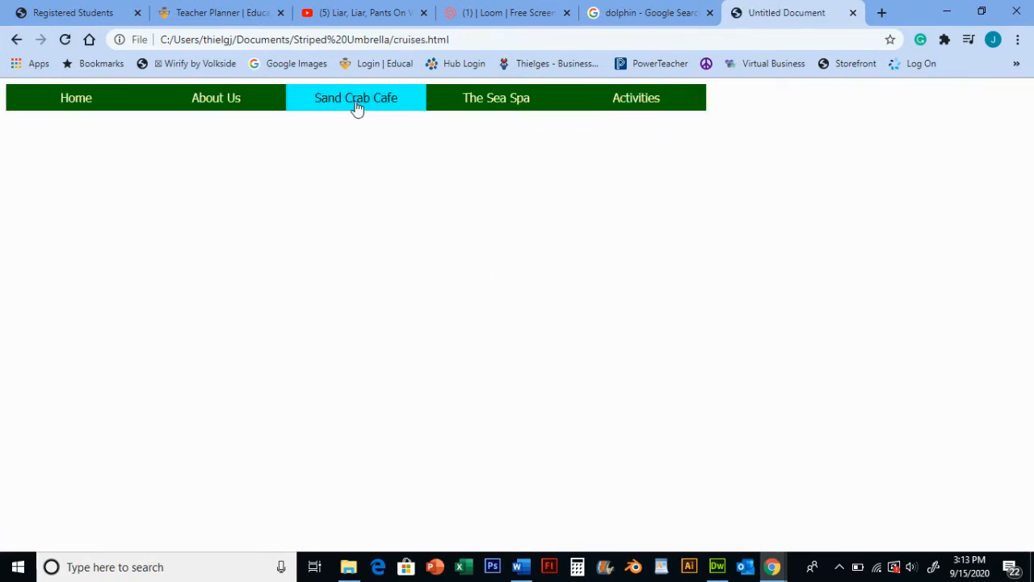
Return to the Activities page through the navigation bar and check the rollover image again
left_click(642, 105)
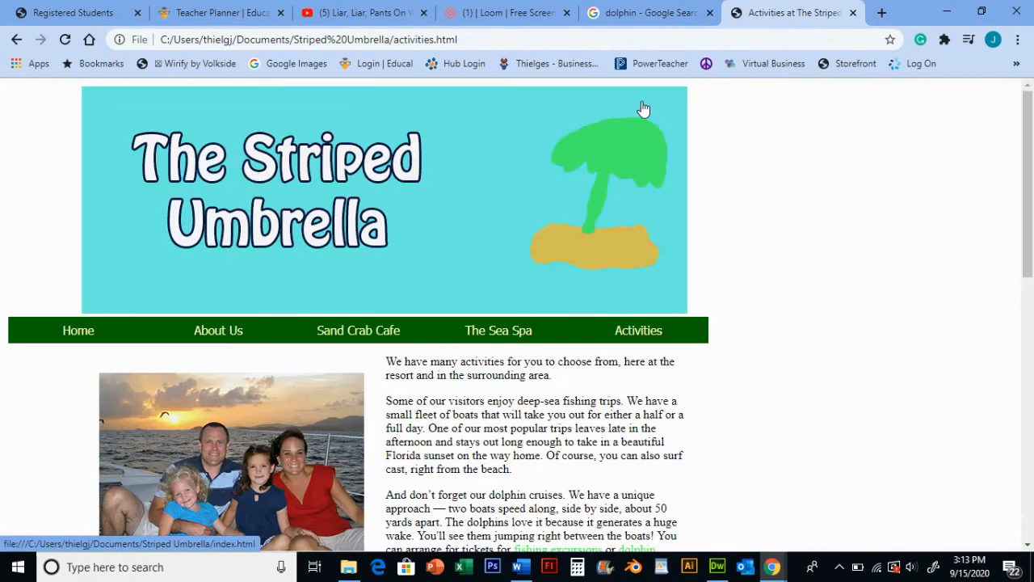
scroll(518, 298, "down", 4)
scroll(518, 298, "down", 5)
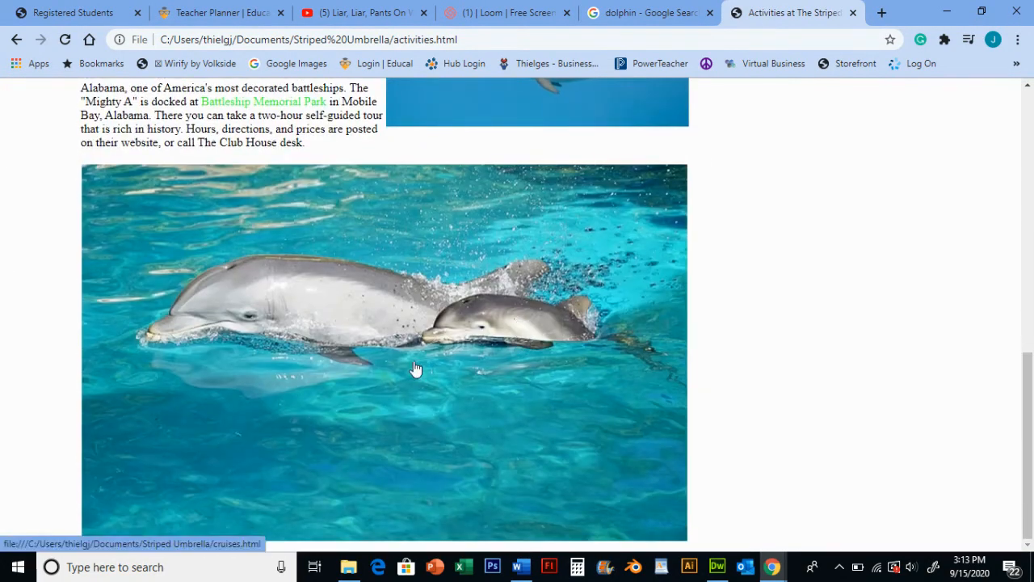
scroll(812, 247, "up", 10)
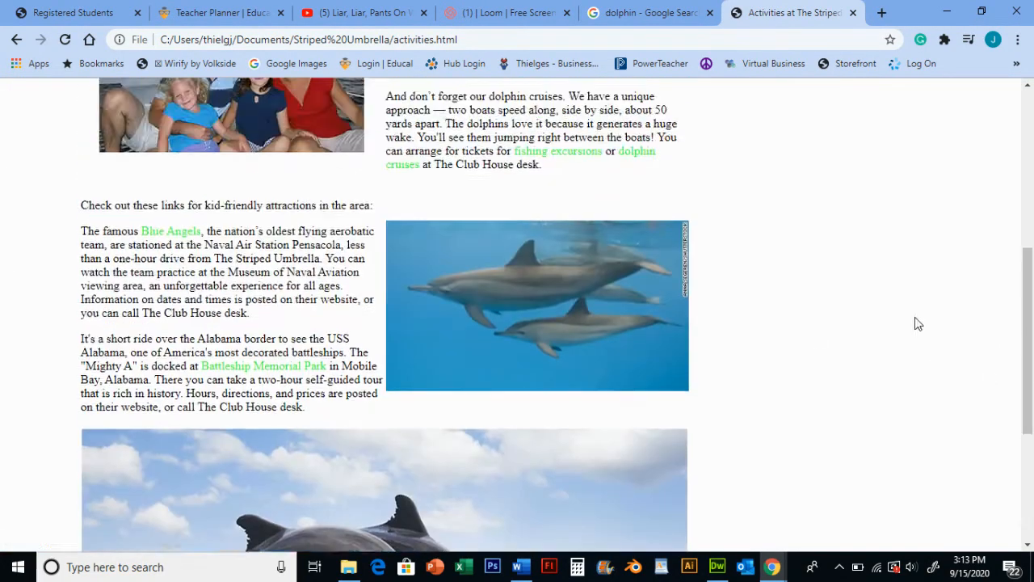
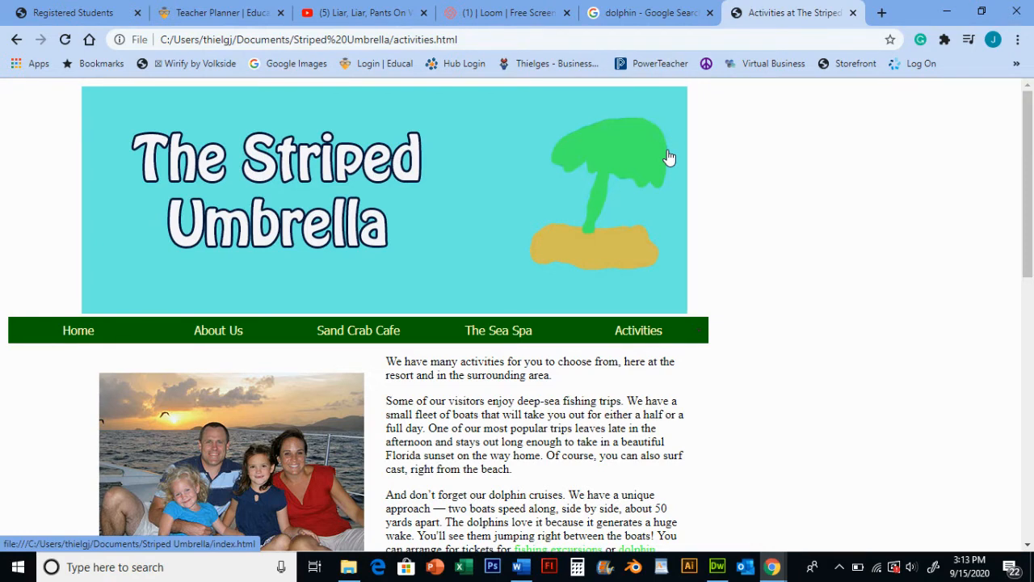
Close the activities page tab and switch back to the dolphin Google image search
left_click(853, 12)
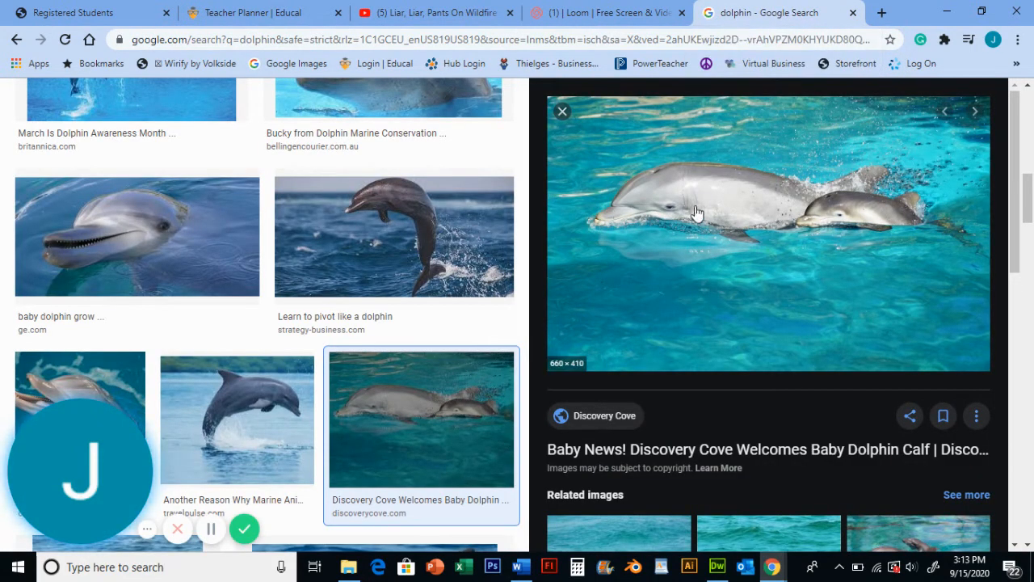
left_click(614, 13)
left_click(767, 12)
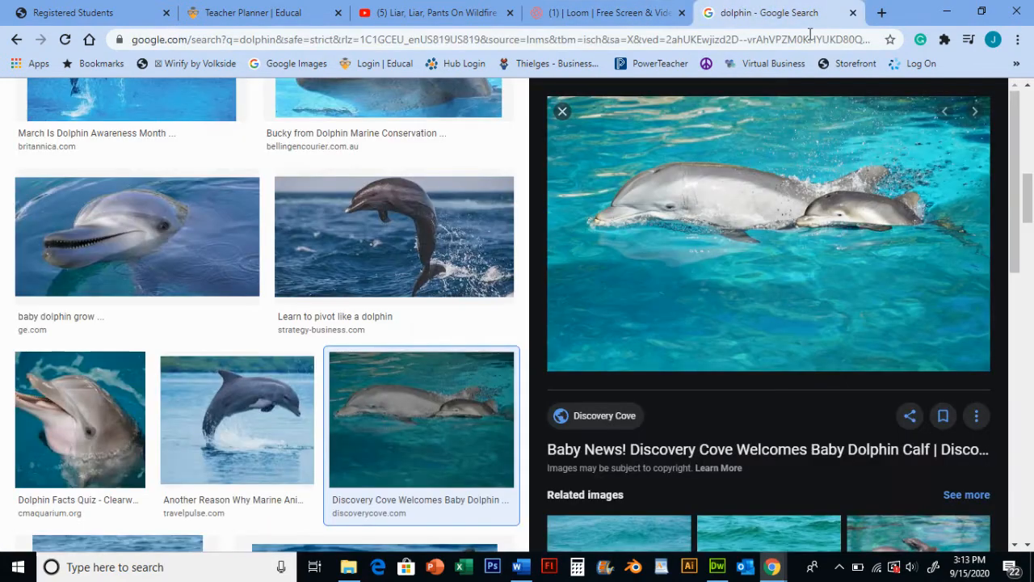
scroll(638, 261, "up", 10)
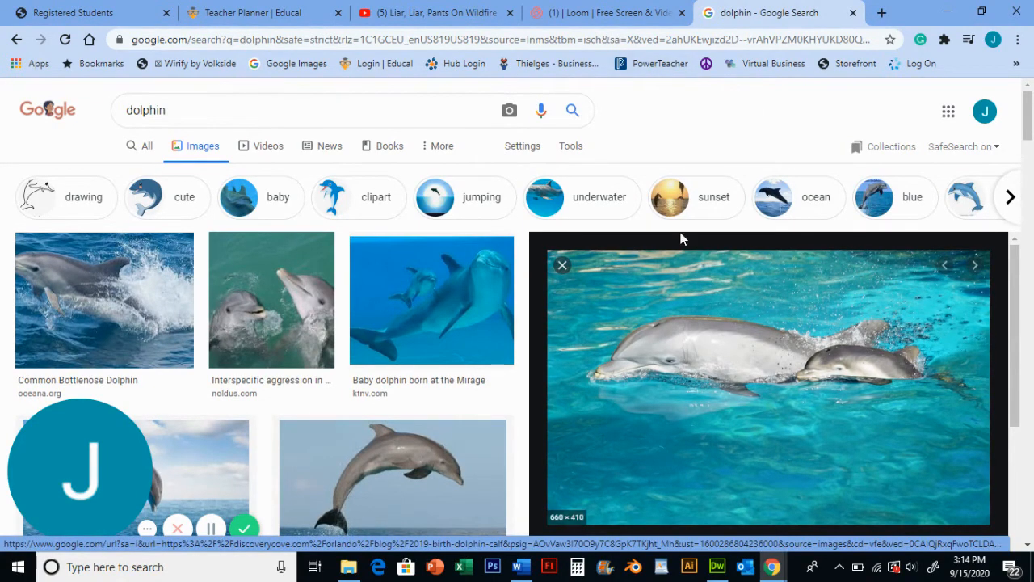
Switch the dolphin search to all results and open the Defenders of Wildlife dolphins page
left_click(149, 152)
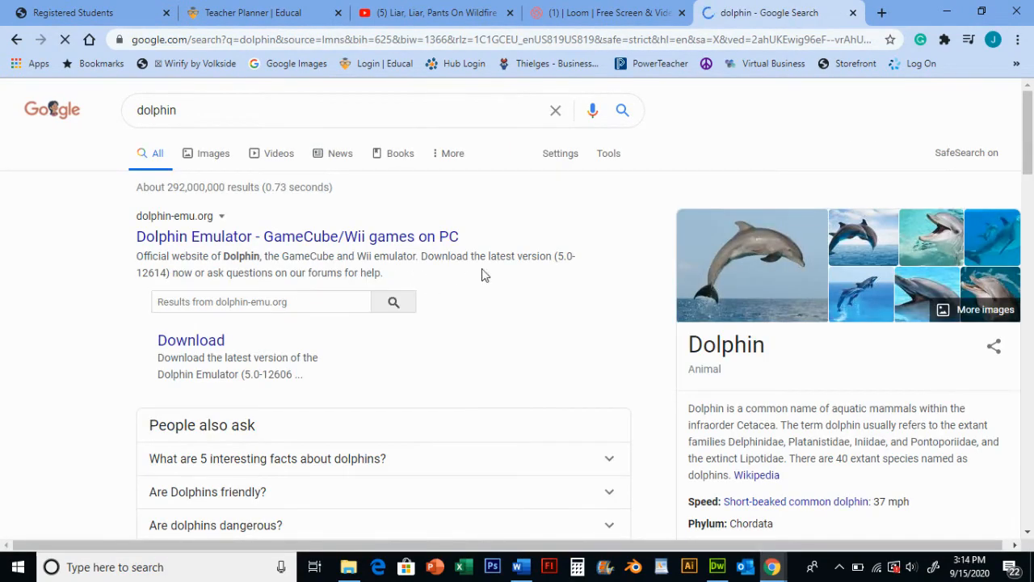
scroll(439, 263, "down", 5)
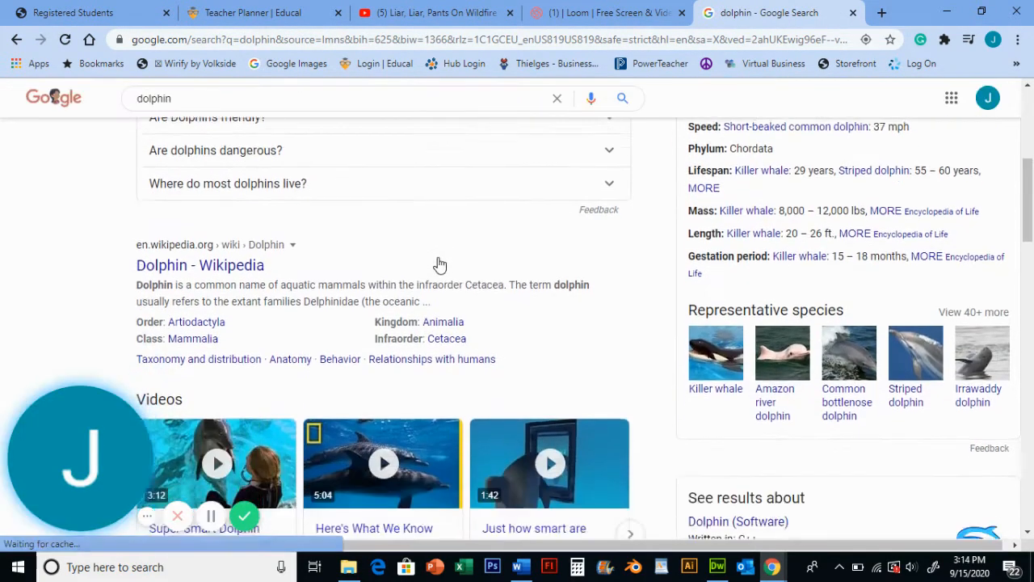
scroll(439, 263, "down", 5)
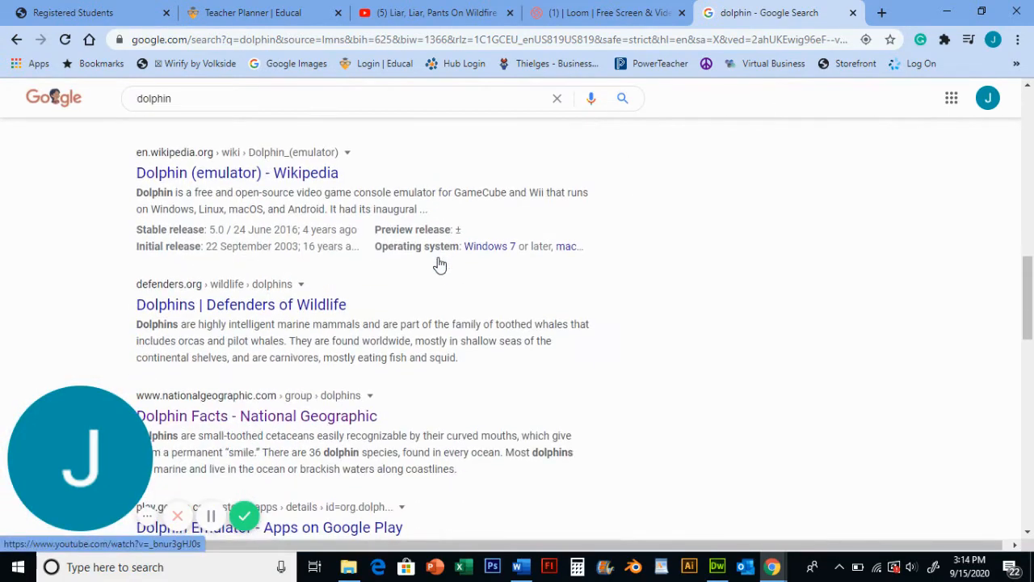
scroll(439, 263, "down", 1)
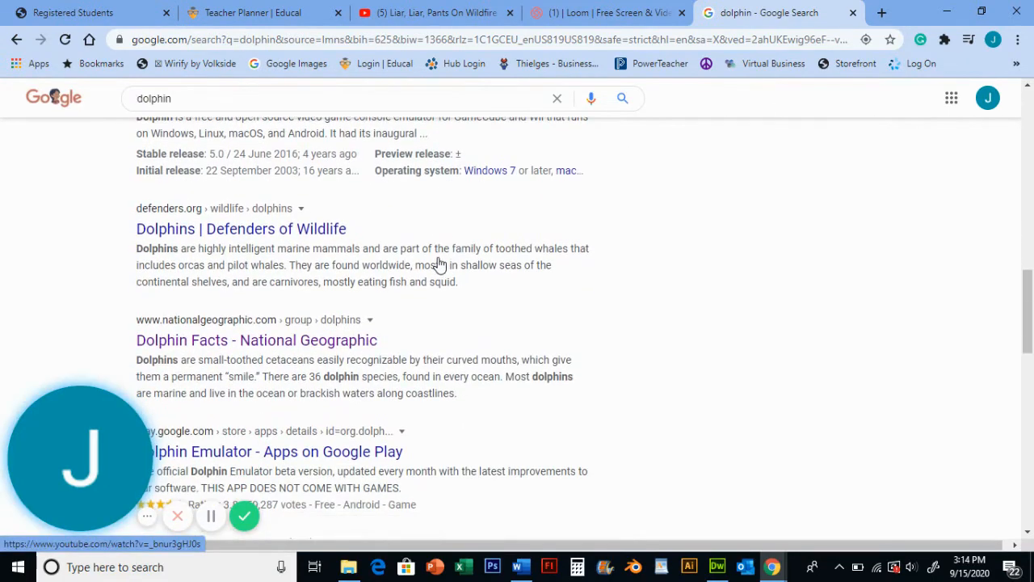
left_click(296, 230)
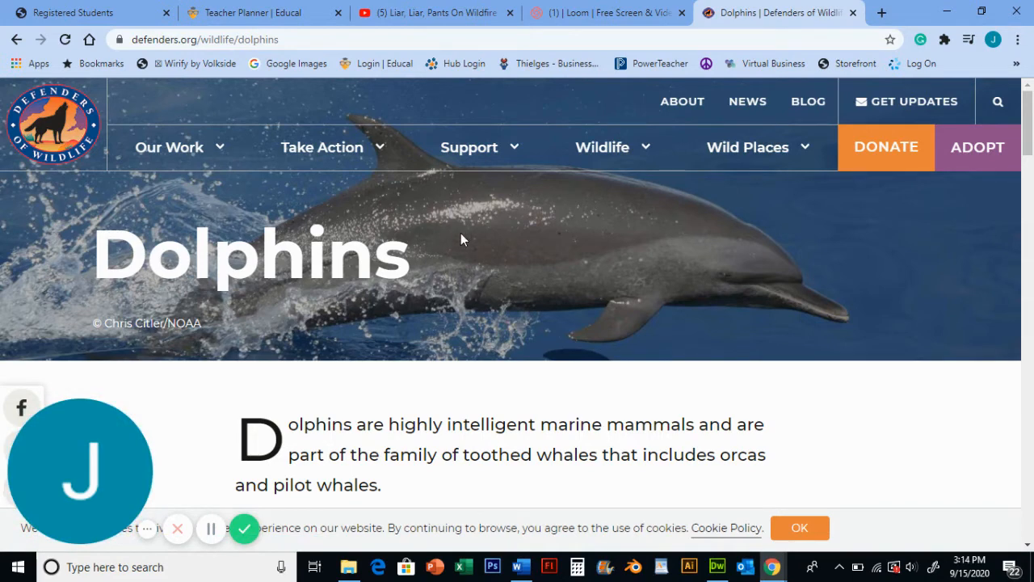
Look through the Downloads folder in File Explorer, then close the window
left_click(604, 16)
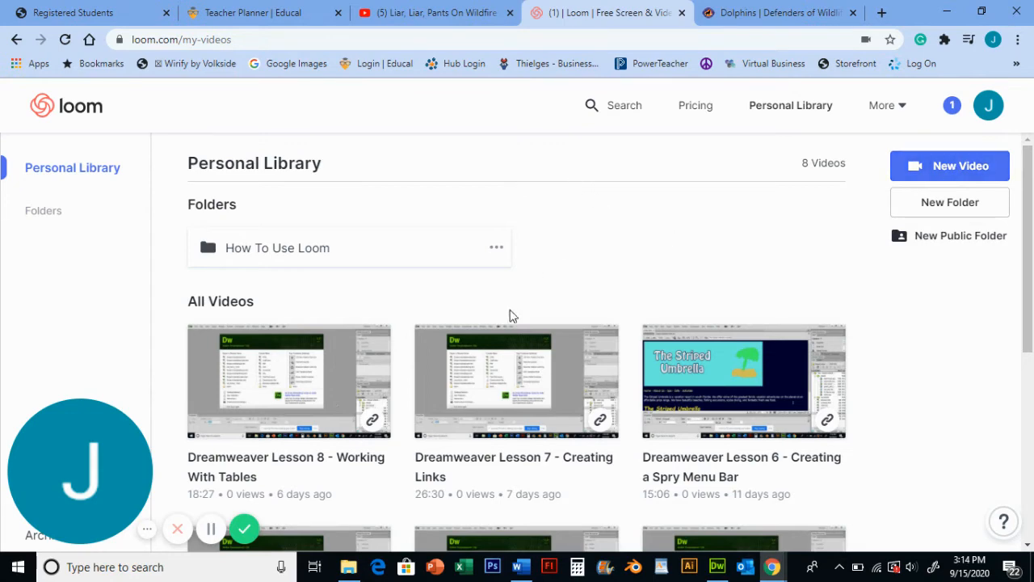
left_click(757, 18)
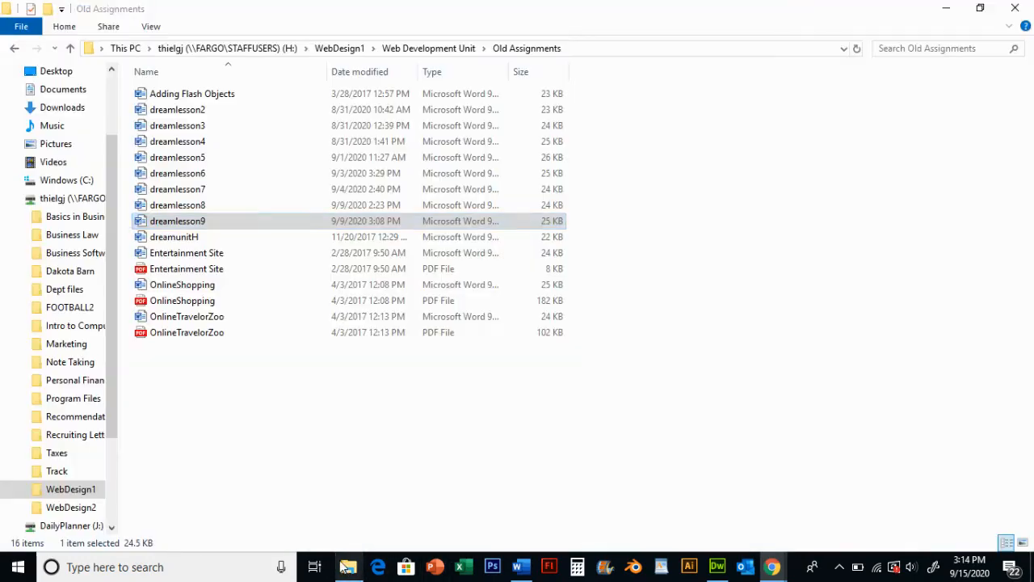
left_click(348, 566)
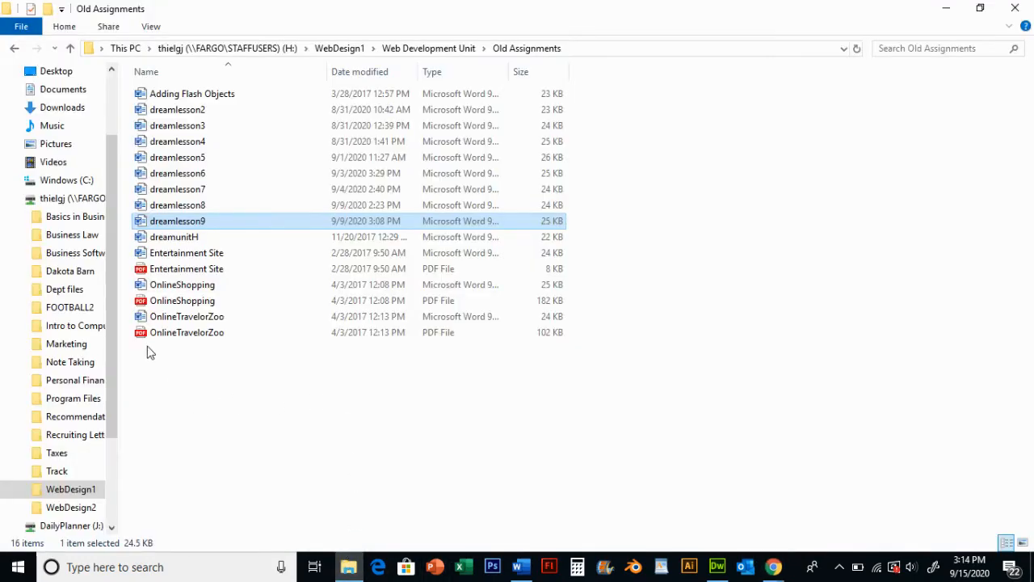
left_click(71, 109)
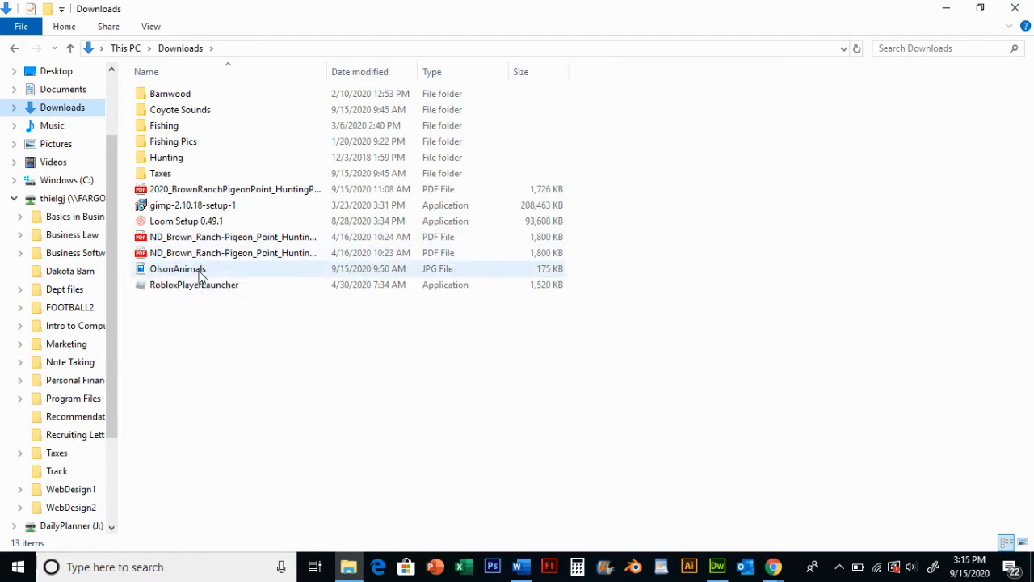
mouse_move(202, 274)
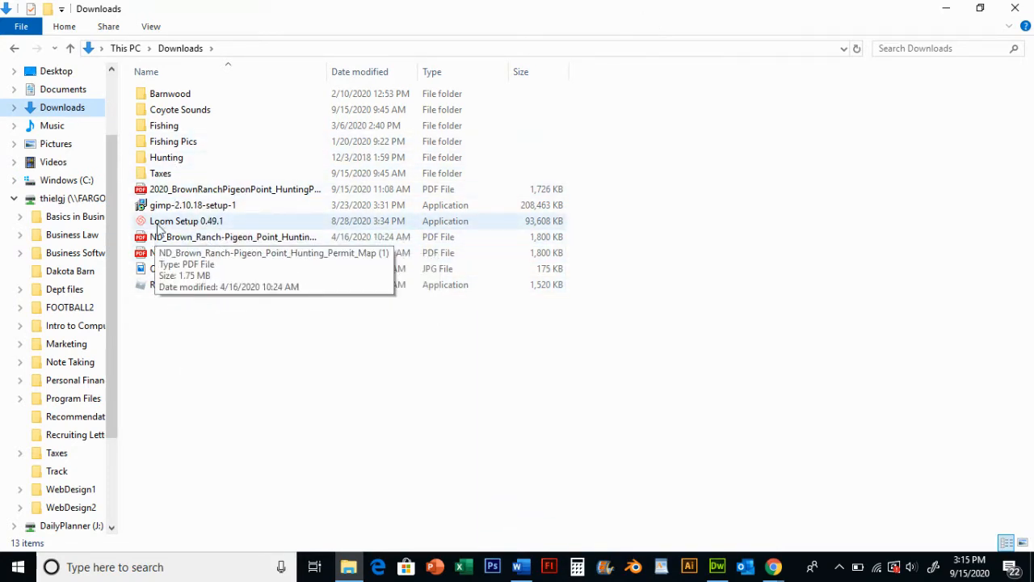
left_click(1016, 8)
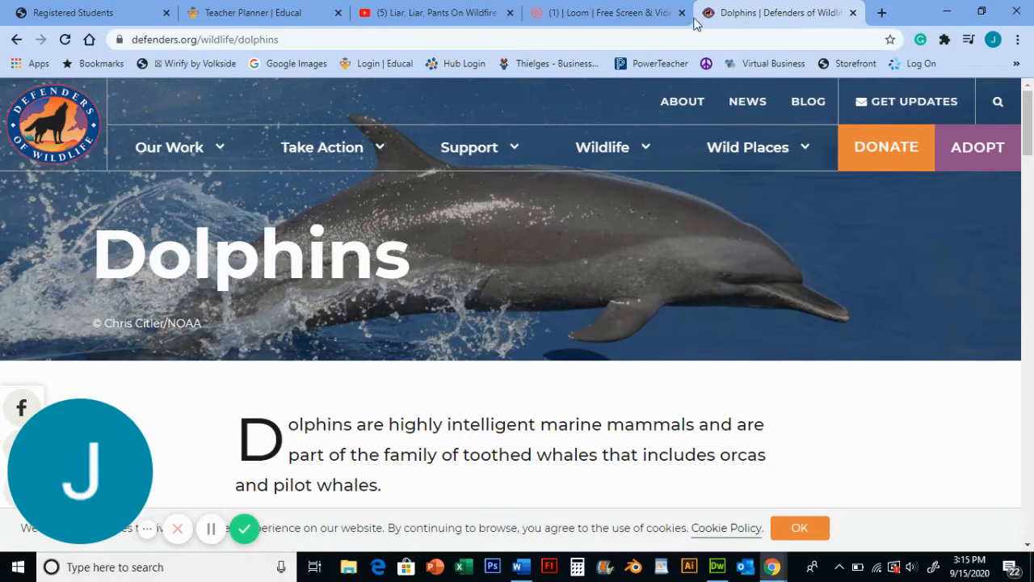
Add a new row at the end of the table on the activities page
left_click(718, 565)
scroll(477, 303, "down", 10)
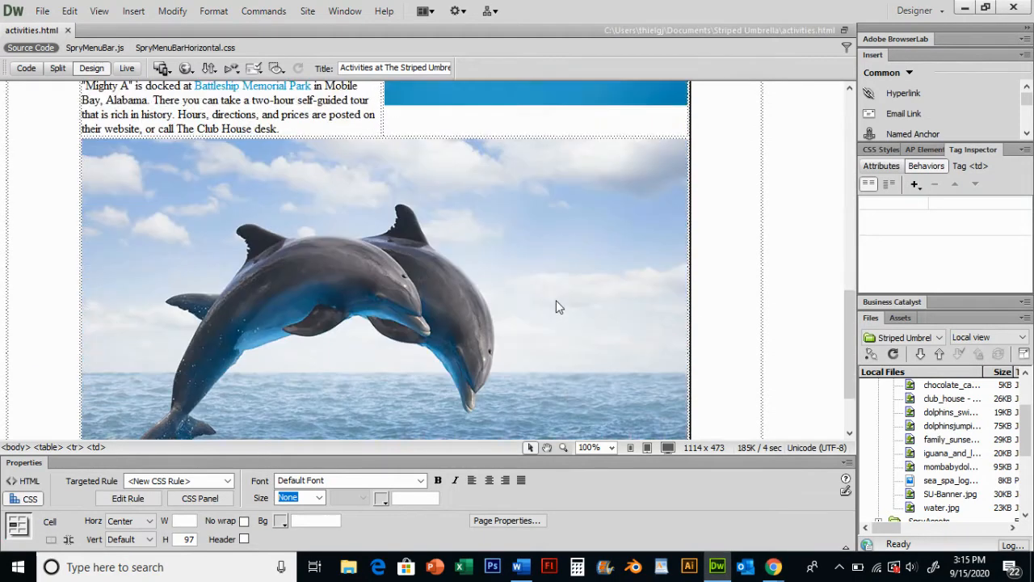
scroll(556, 307, "down", 3)
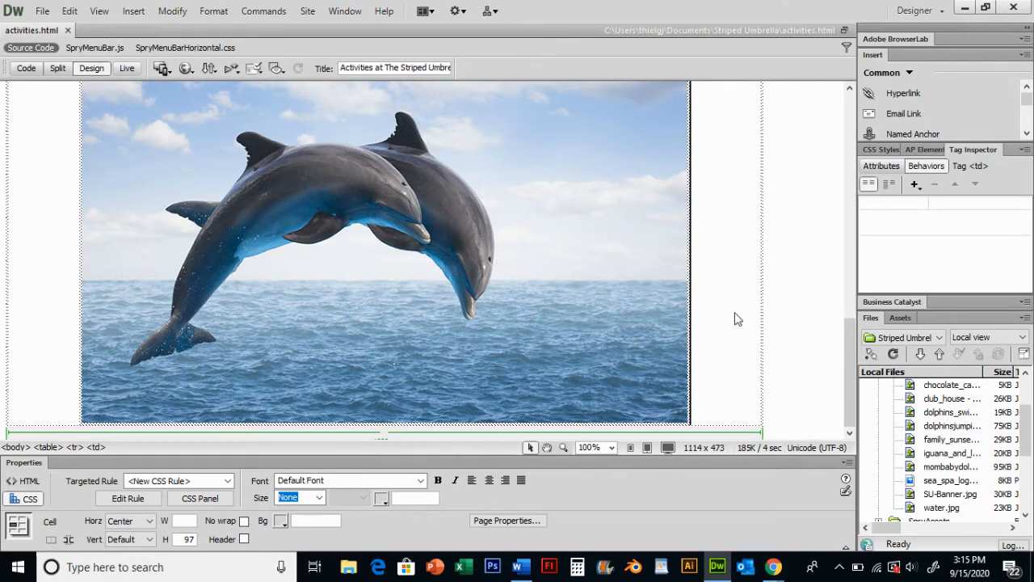
key("Tab")
scroll(719, 285, "down", 1)
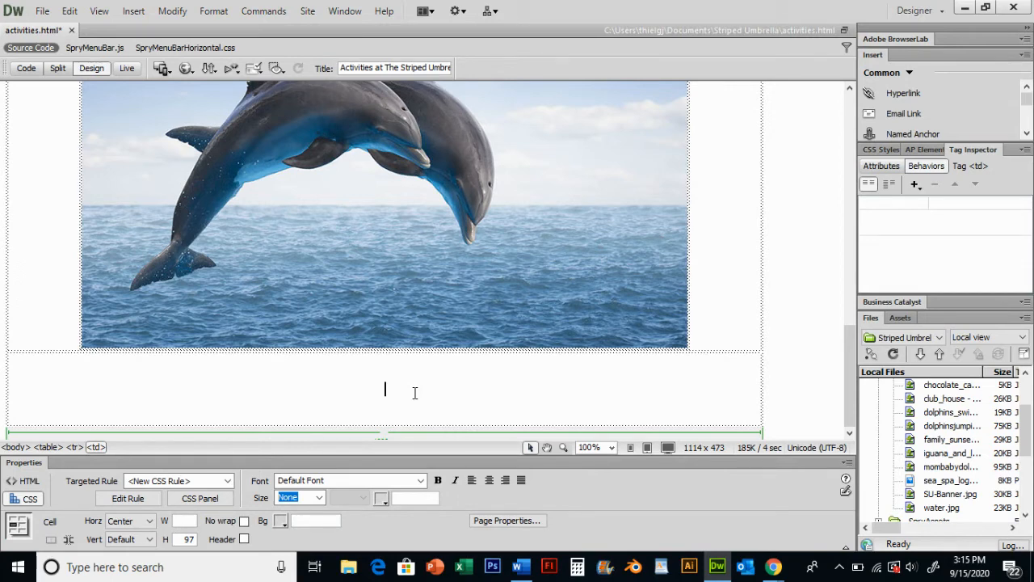
left_click(134, 11)
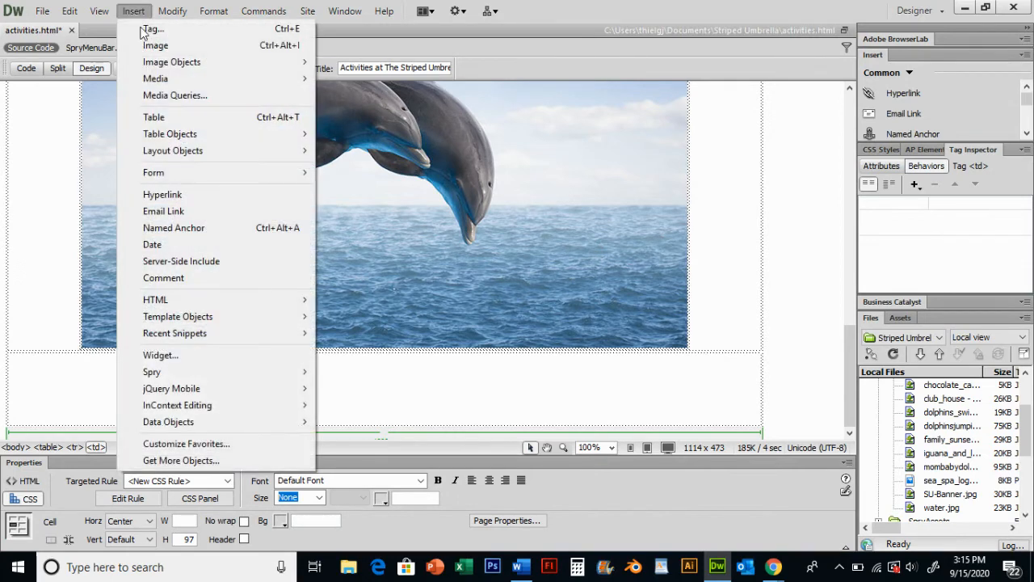
mouse_move(160, 84)
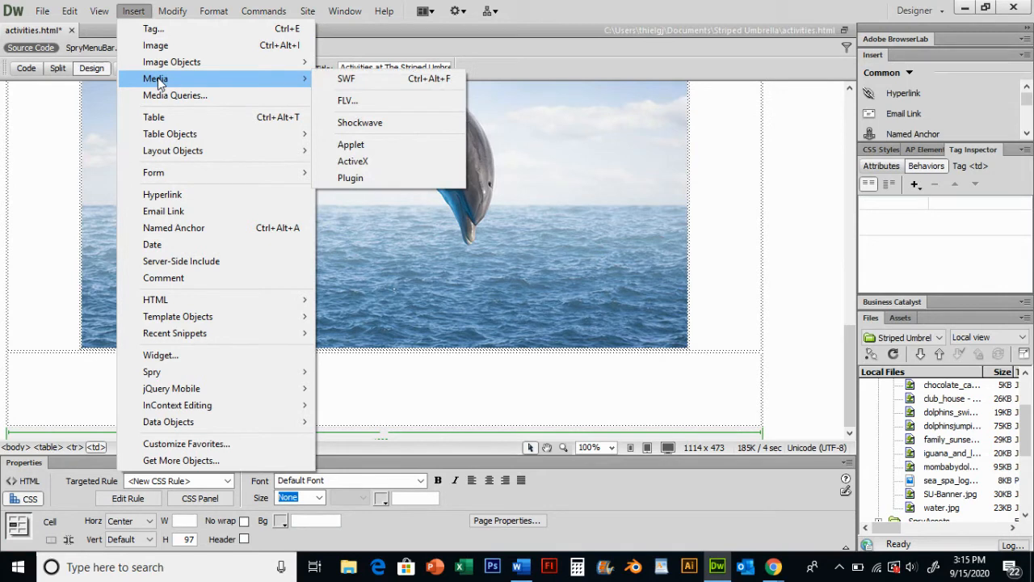
left_click(374, 178)
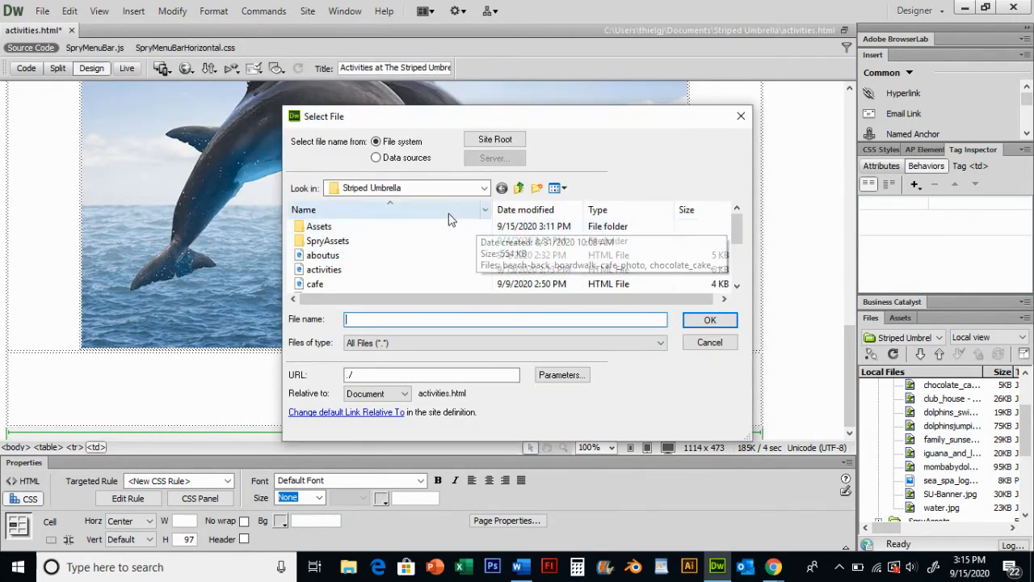
scroll(422, 235, "down", 3)
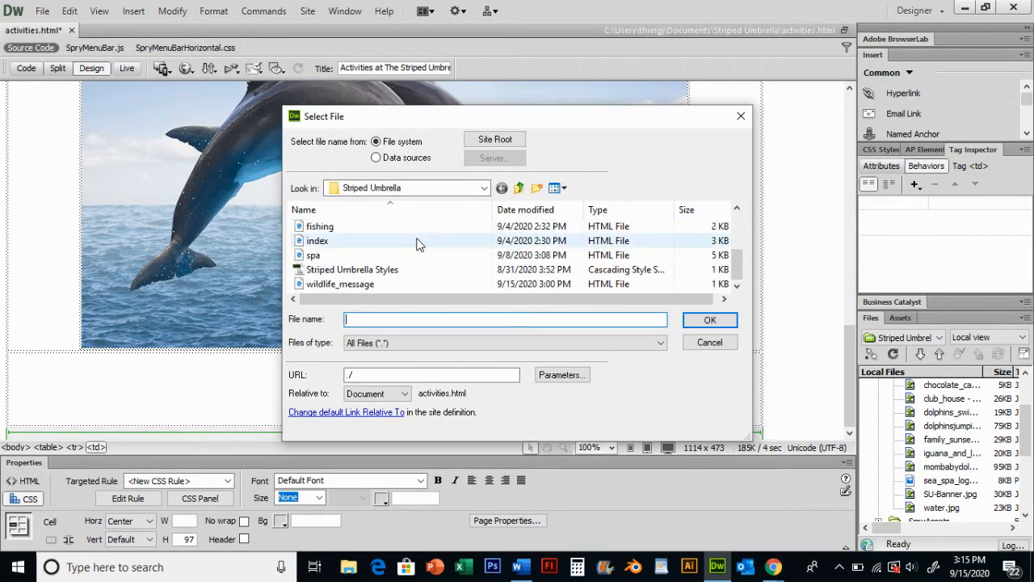
scroll(415, 235, "up", 3)
scroll(420, 235, "down", 3)
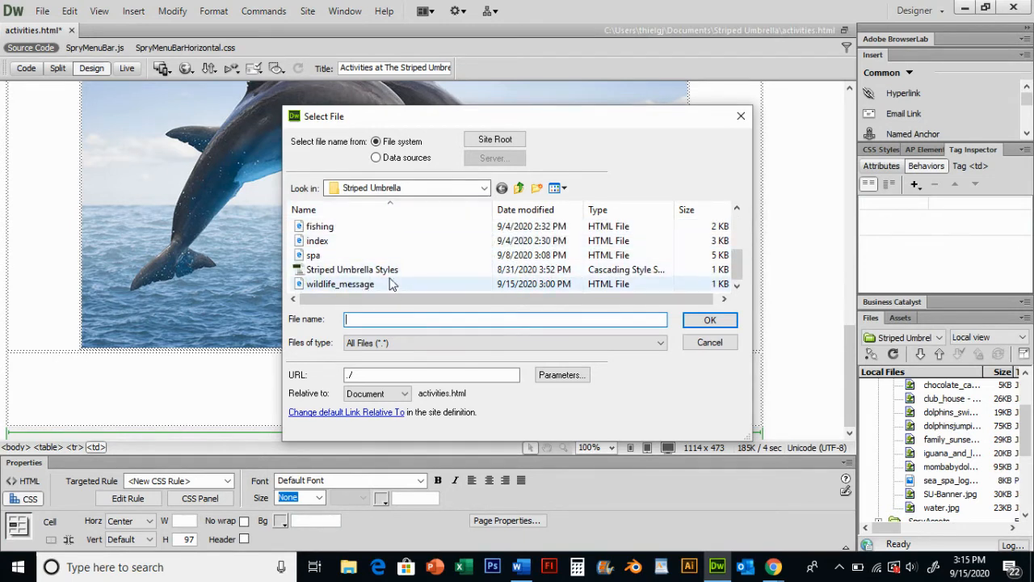
scroll(390, 250, "up", 3)
scroll(391, 235, "down", 3)
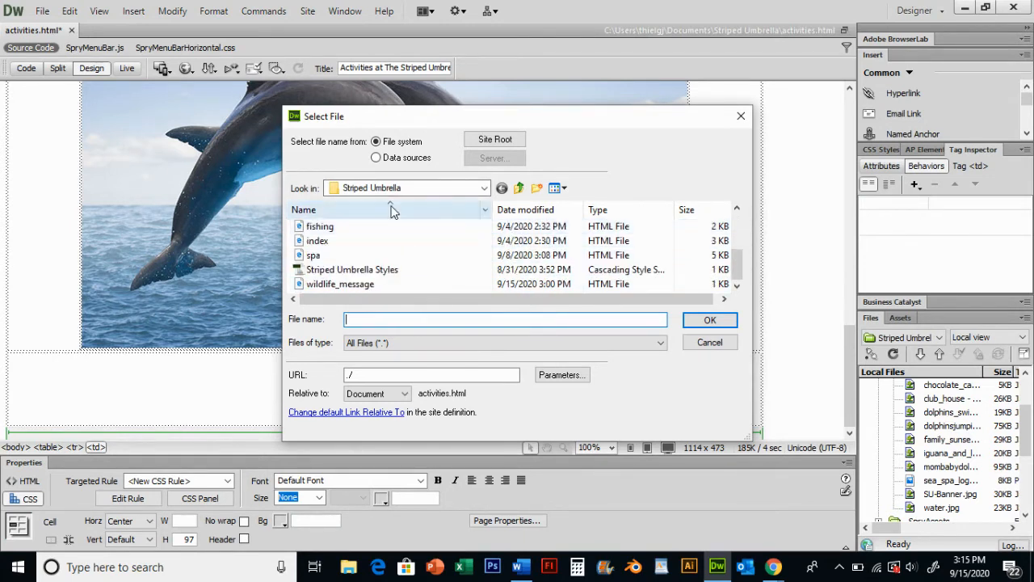
scroll(381, 247, "up", 3)
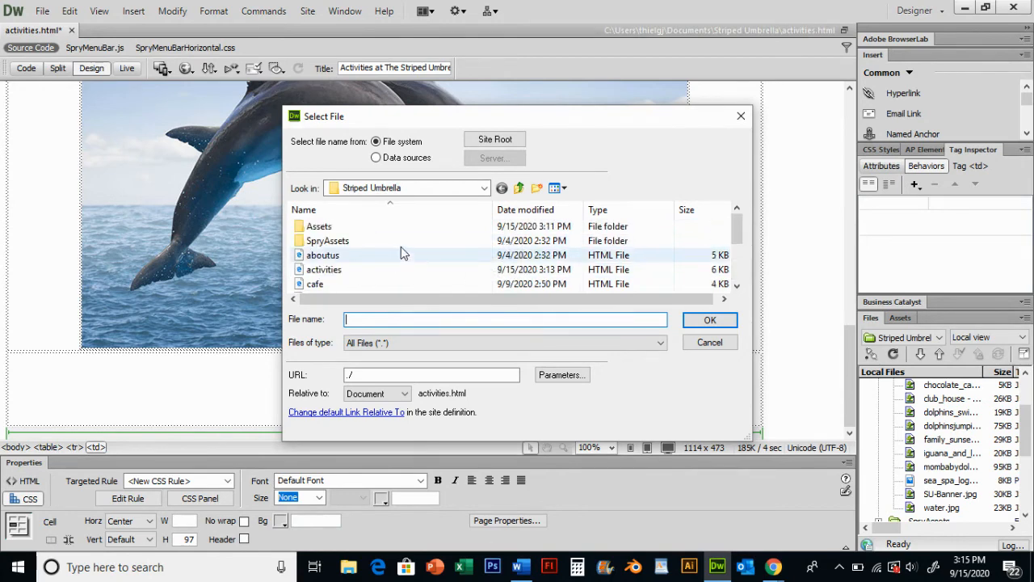
scroll(383, 250, "down", 3)
scroll(383, 251, "up", 3)
double_click(328, 230)
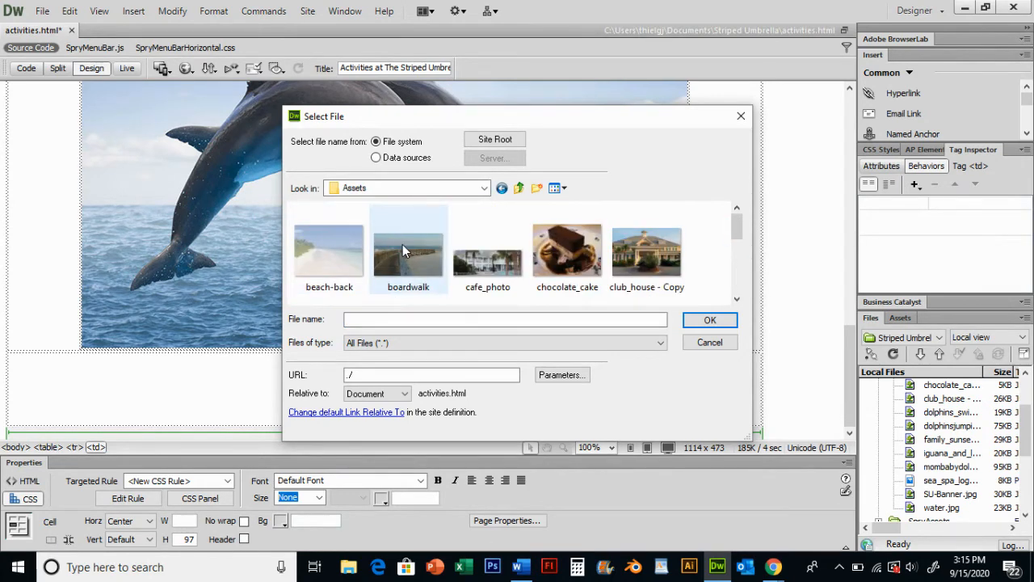
scroll(405, 258, "down", 5)
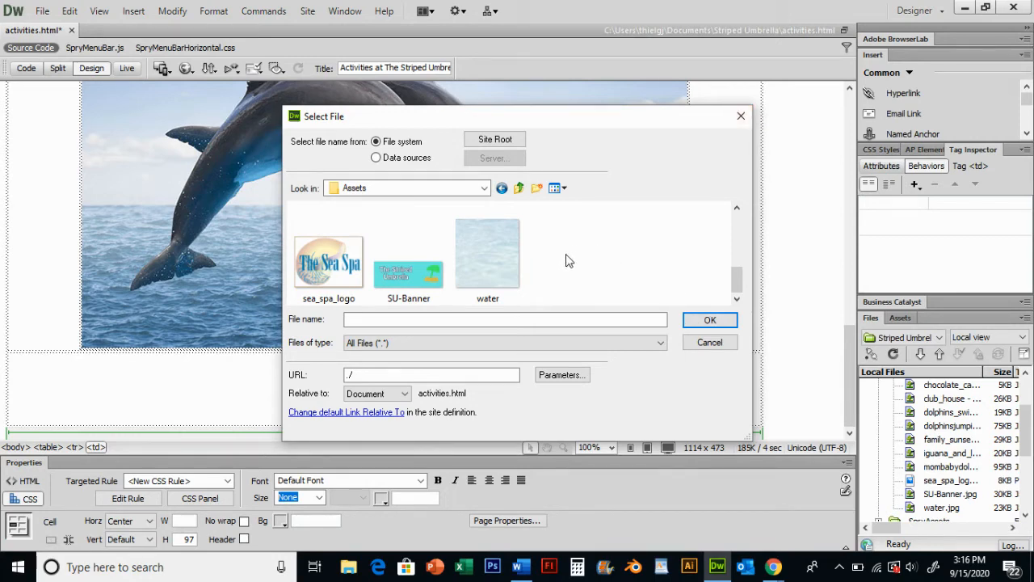
left_click(739, 118)
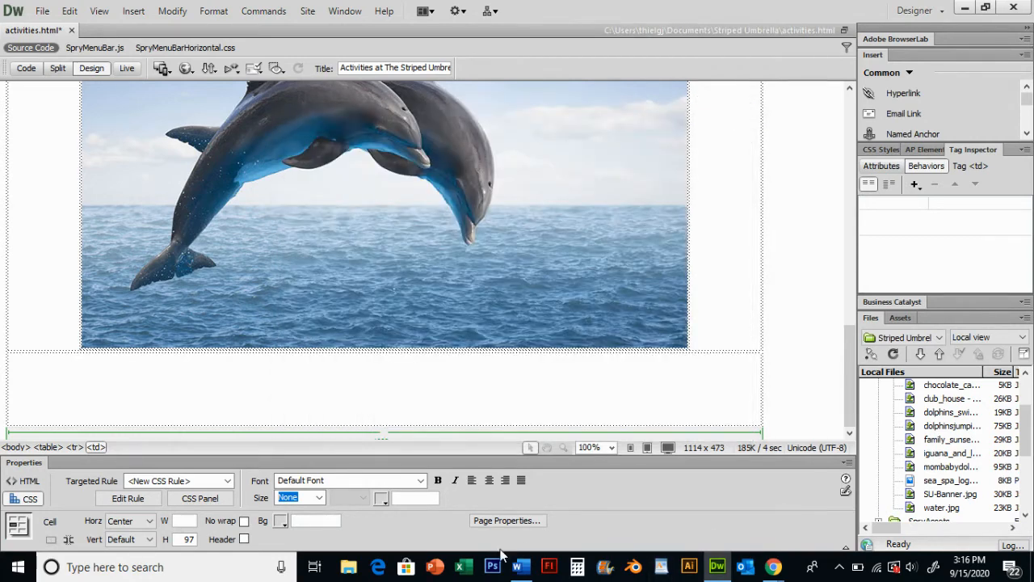
Browse the shared BusinessEd Music folder on the network drive for sound files, then close the window
left_click(350, 568)
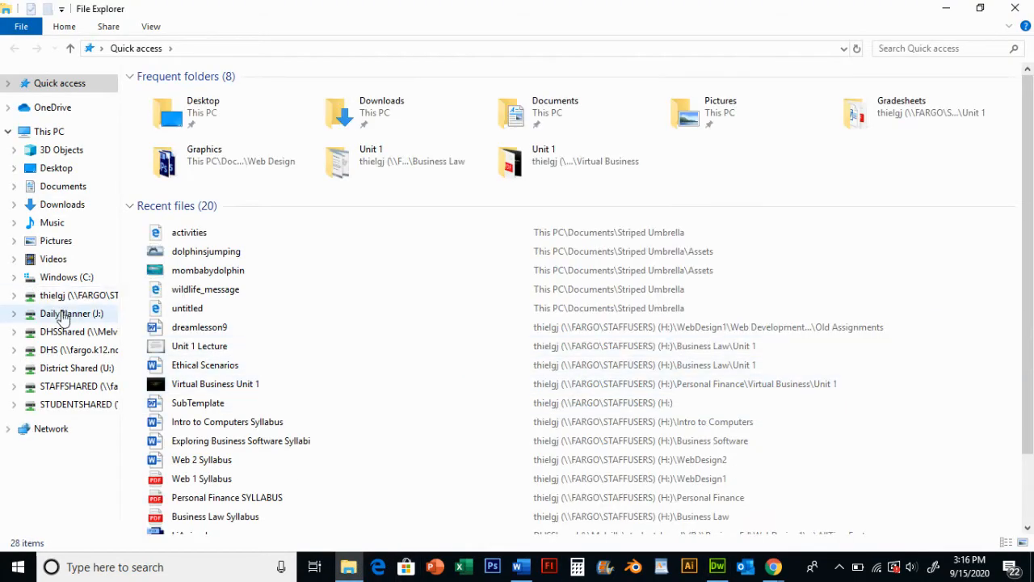
left_click(59, 333)
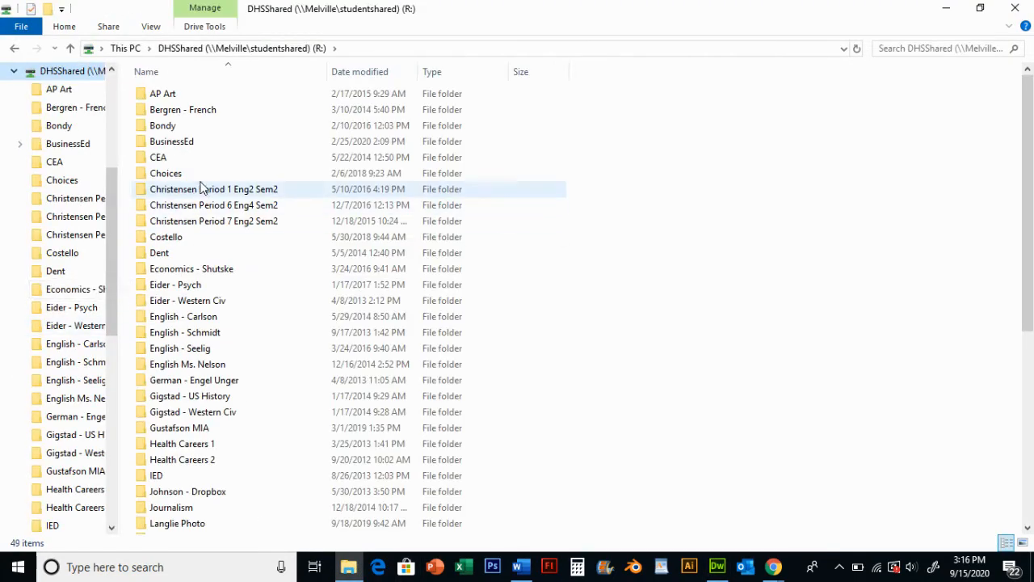
double_click(182, 137)
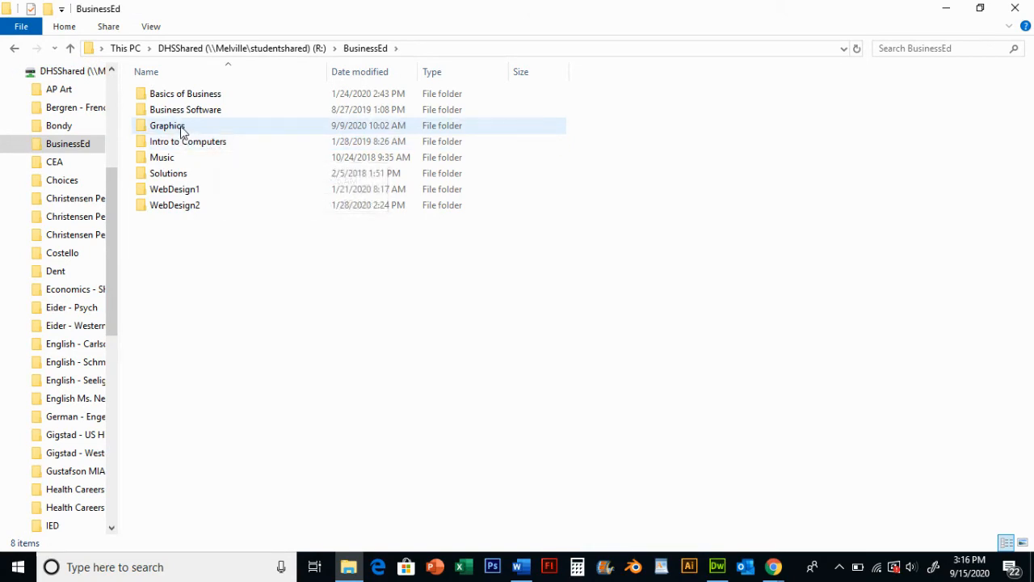
double_click(182, 128)
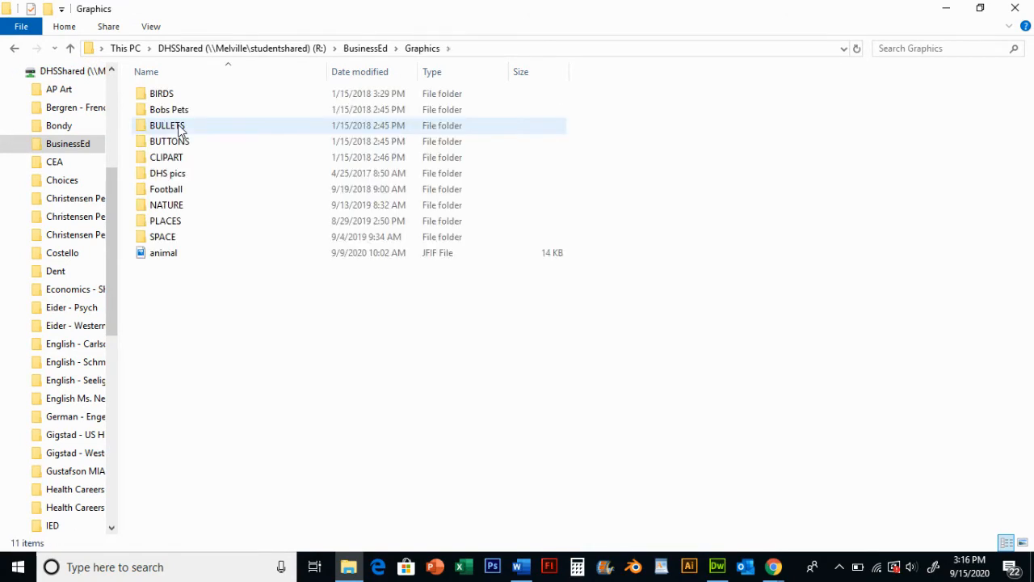
left_click(365, 48)
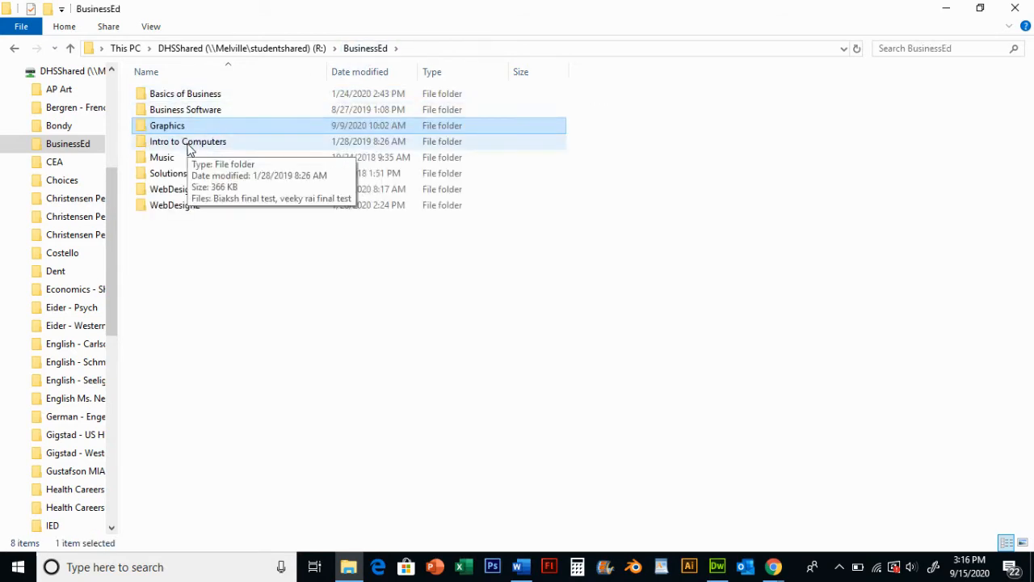
double_click(173, 158)
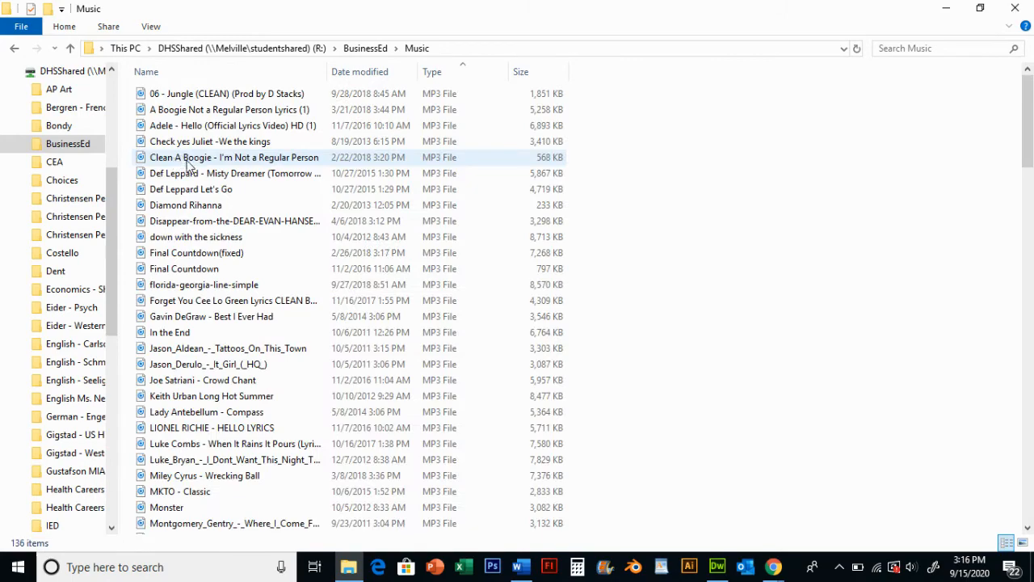
scroll(186, 164, "down", 19)
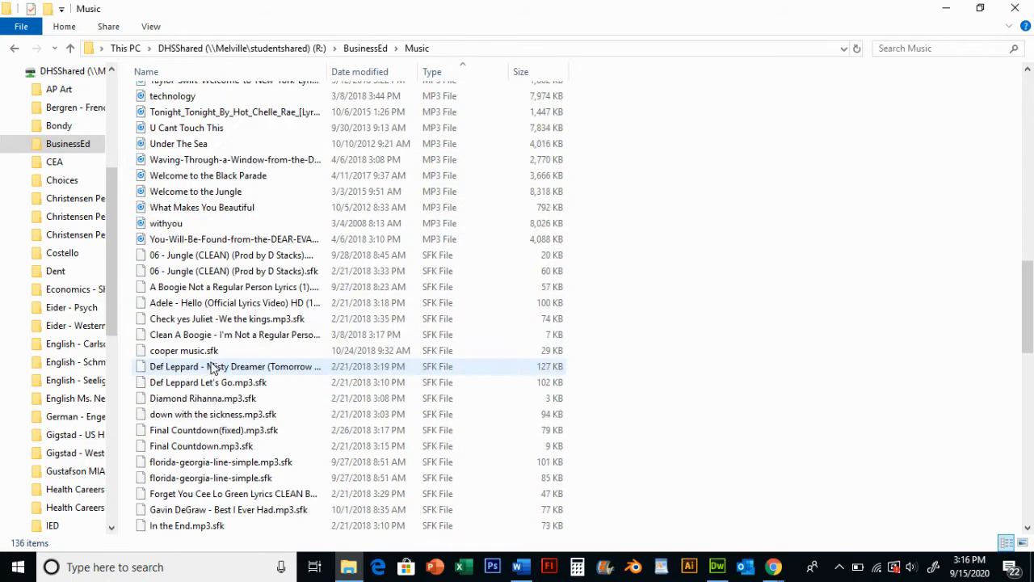
scroll(221, 349, "down", 5)
scroll(231, 339, "up", 5)
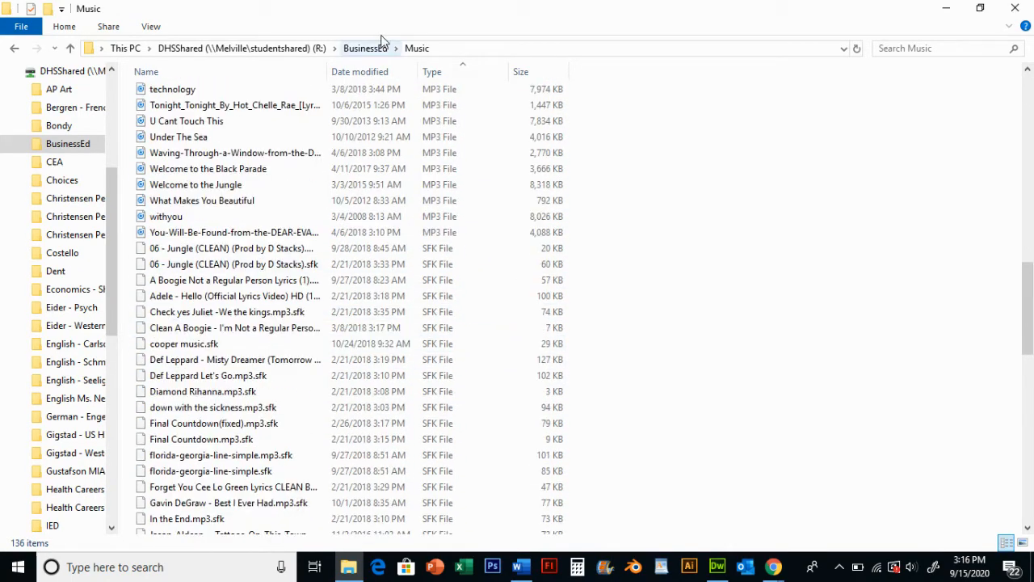
left_click(1021, 8)
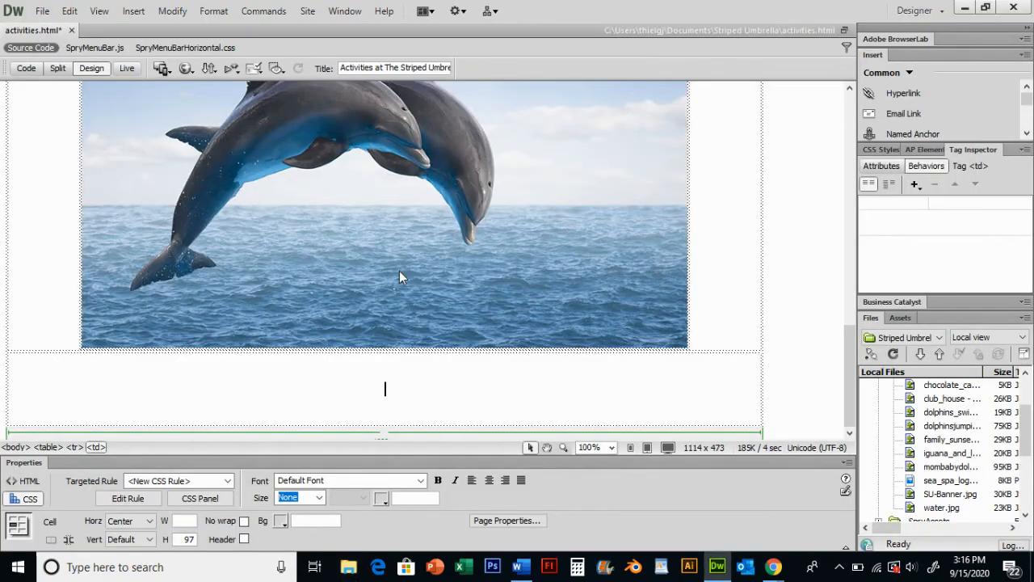
Cut the Dreamweaver Lesson 1 Introduction video from the Dreamweaver Videos folder in Documents
left_click(349, 569)
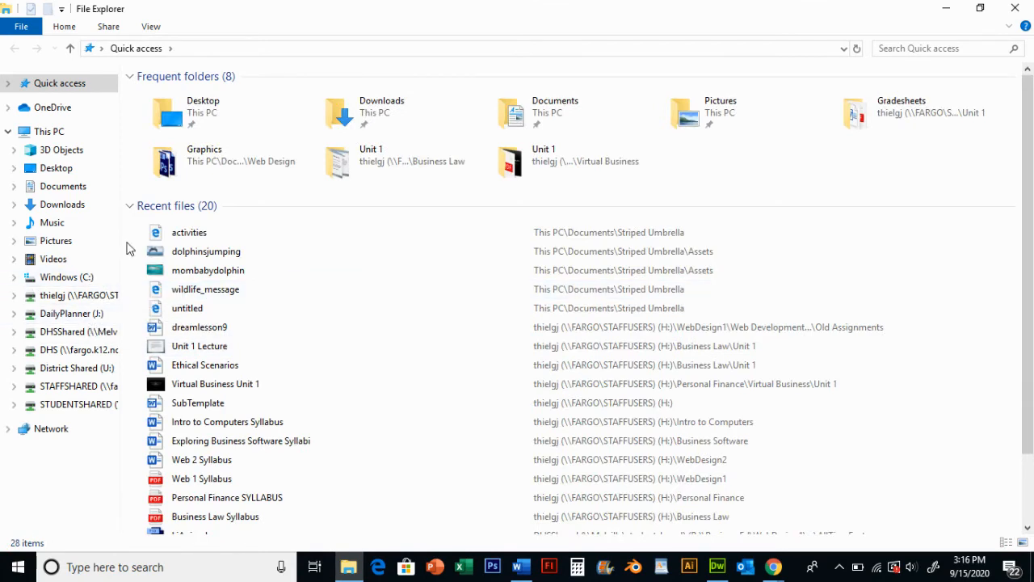
left_click(72, 191)
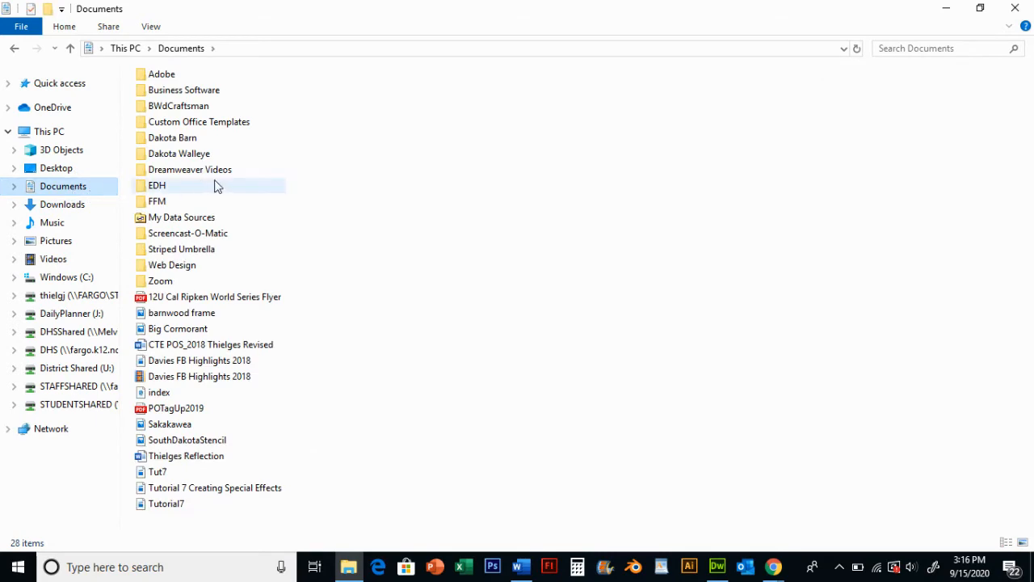
double_click(188, 266)
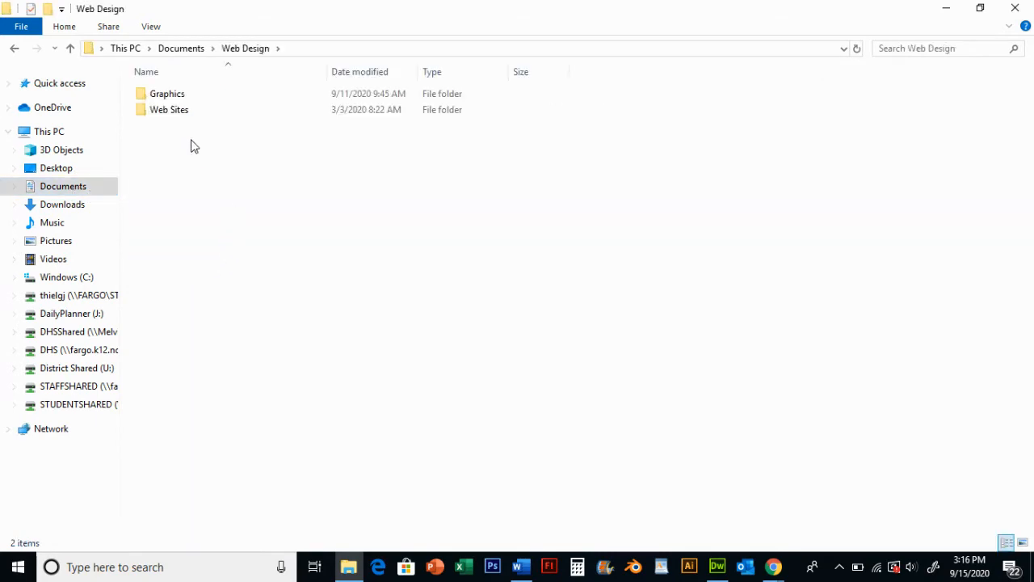
left_click(191, 50)
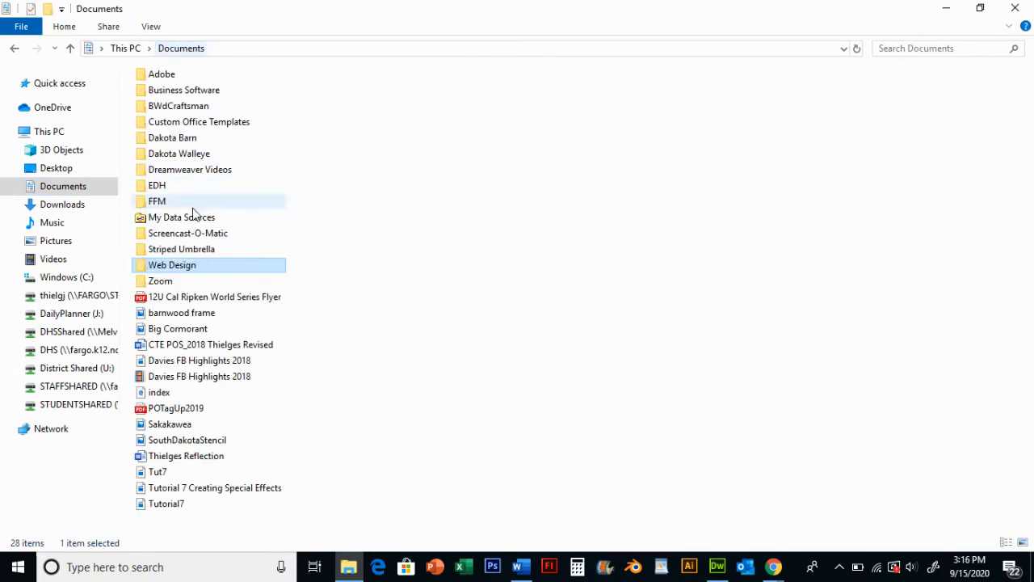
double_click(199, 250)
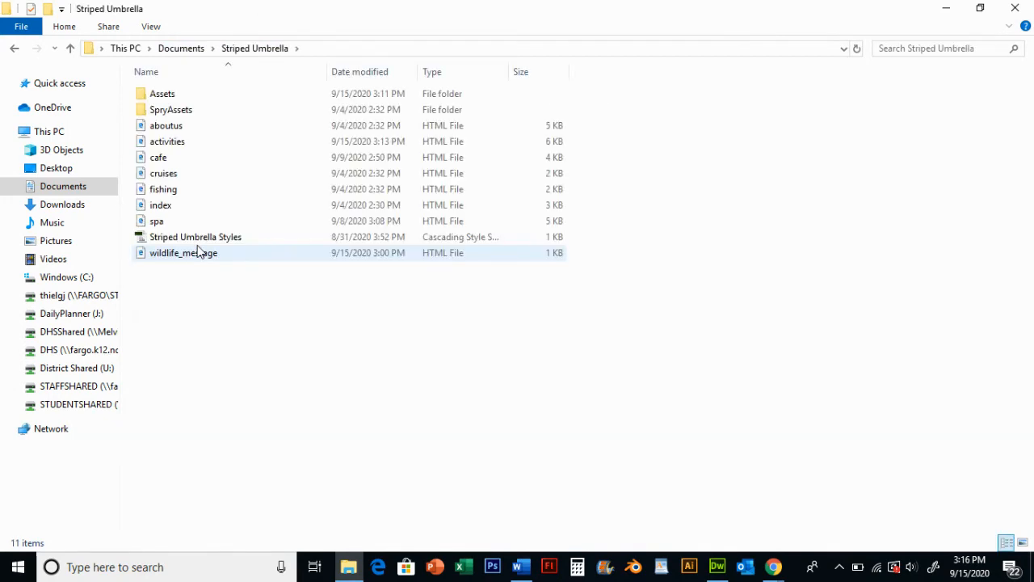
left_click(198, 49)
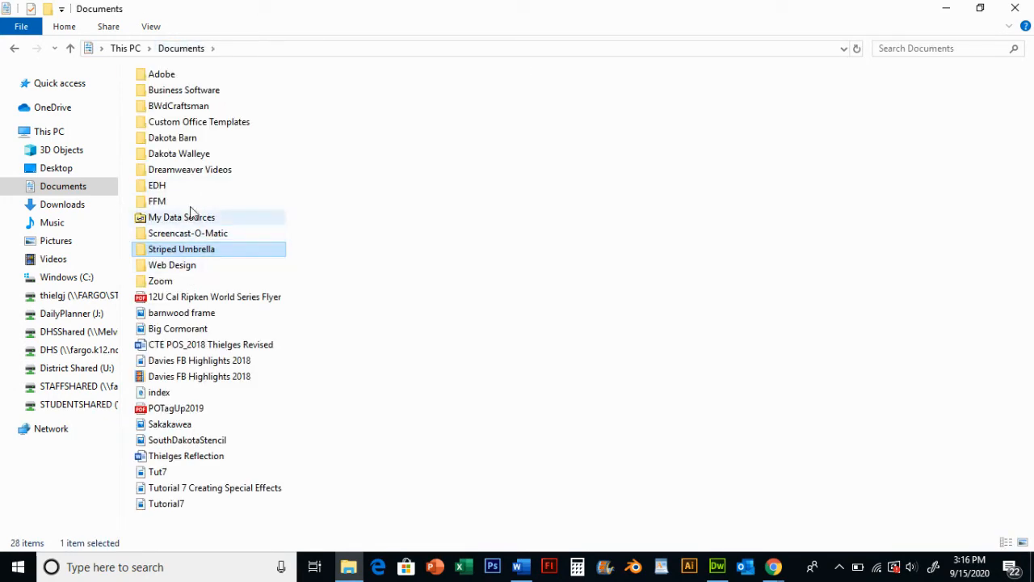
double_click(194, 170)
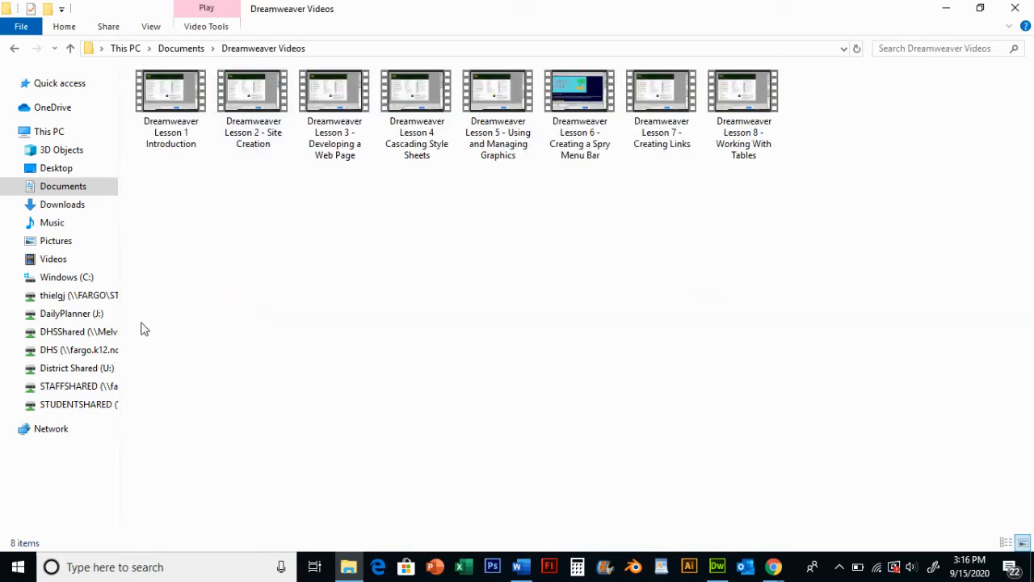
left_click(168, 109)
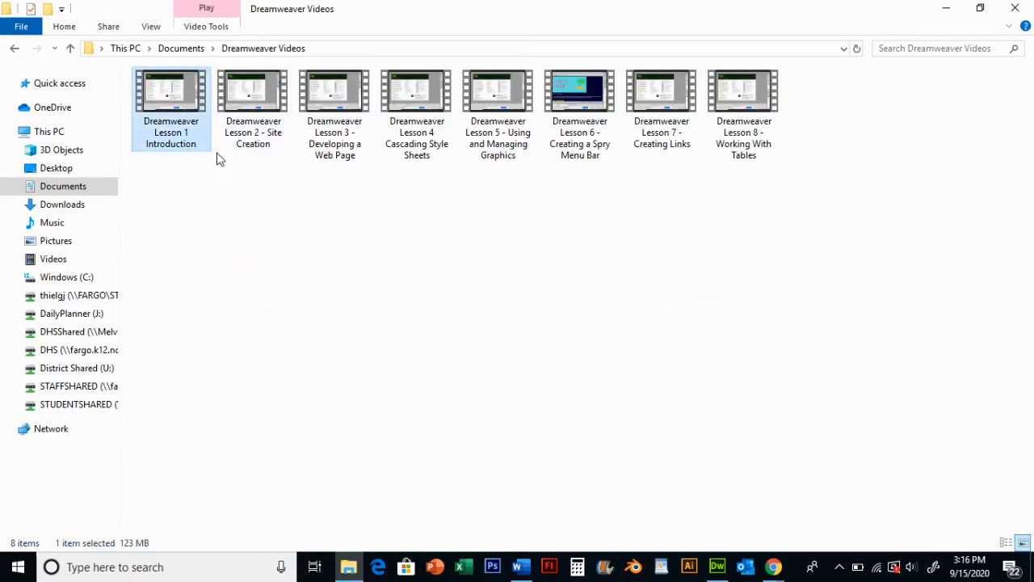
right_click(184, 106)
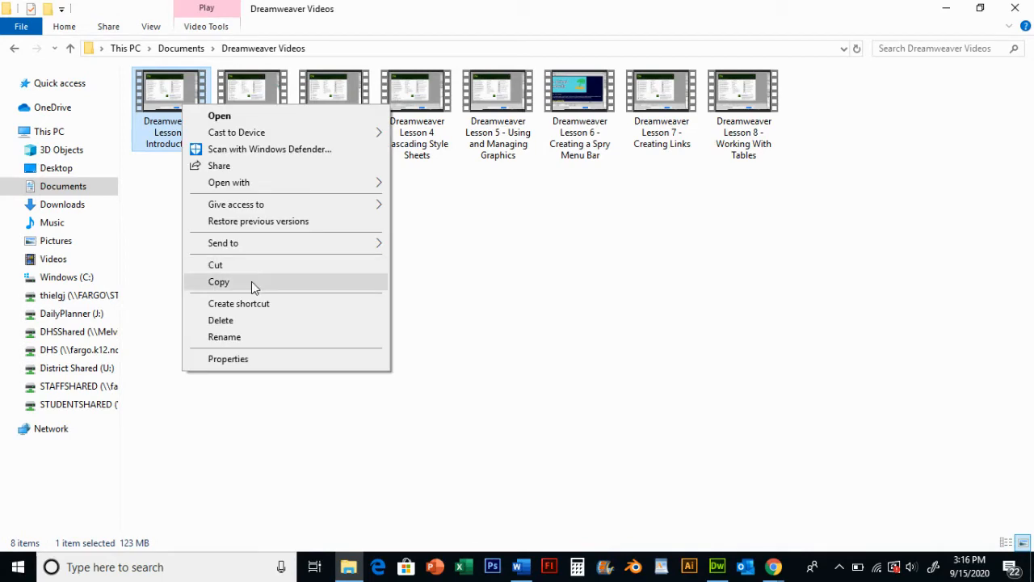
left_click(215, 265)
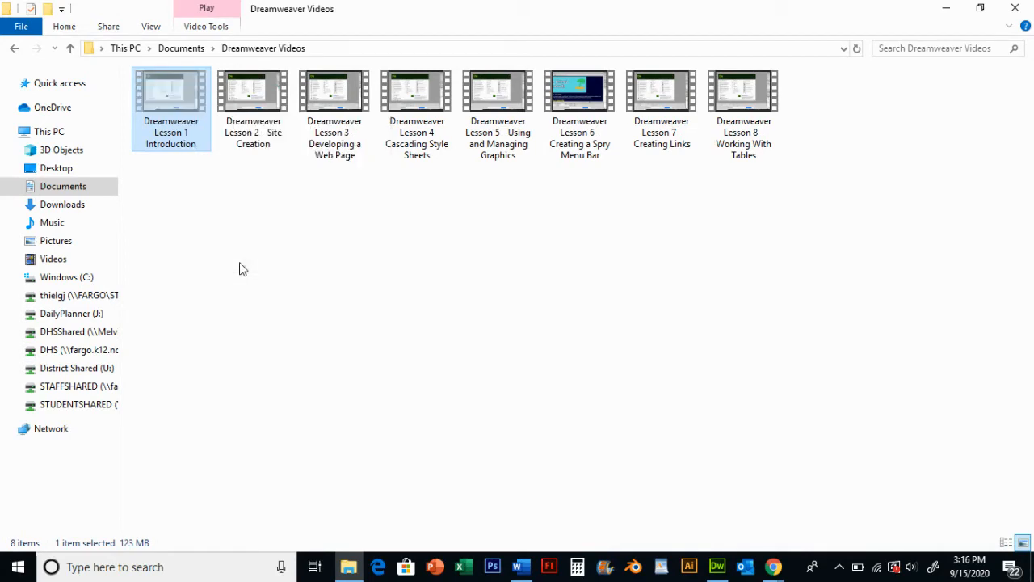
Paste the video into the Assets folder of the ThielgesUmbrella web site
left_click(172, 50)
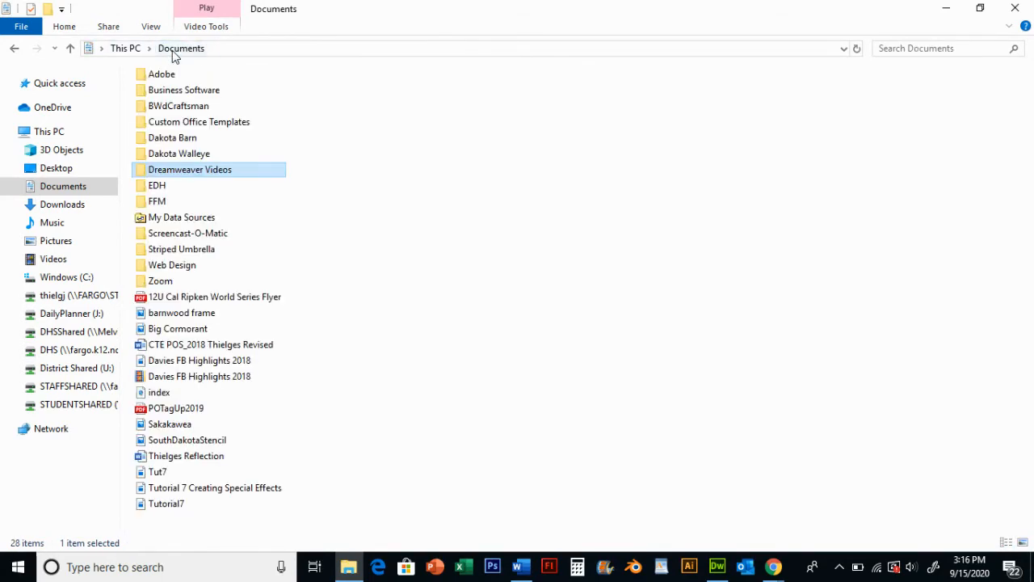
double_click(193, 267)
double_click(175, 112)
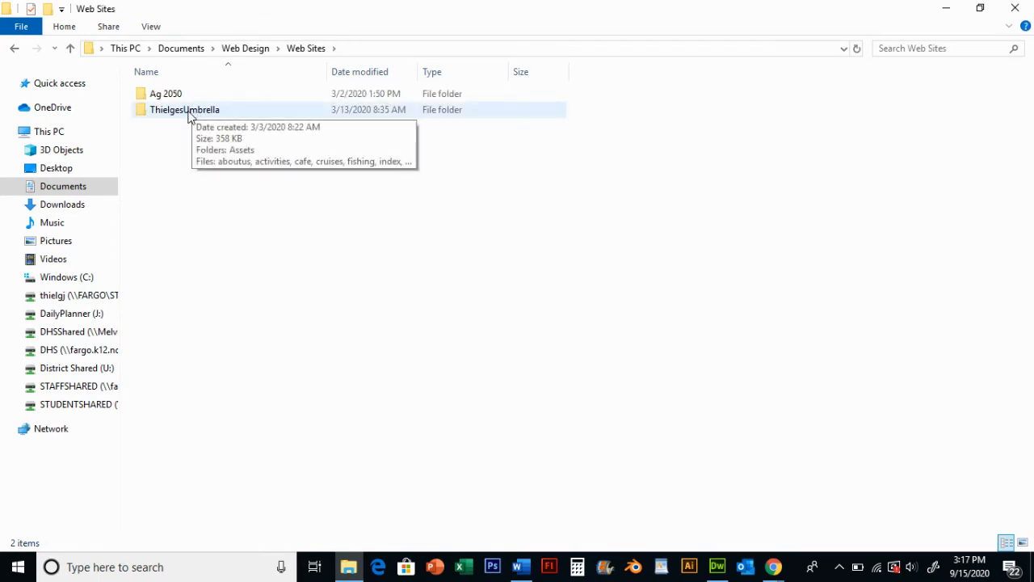
double_click(189, 113)
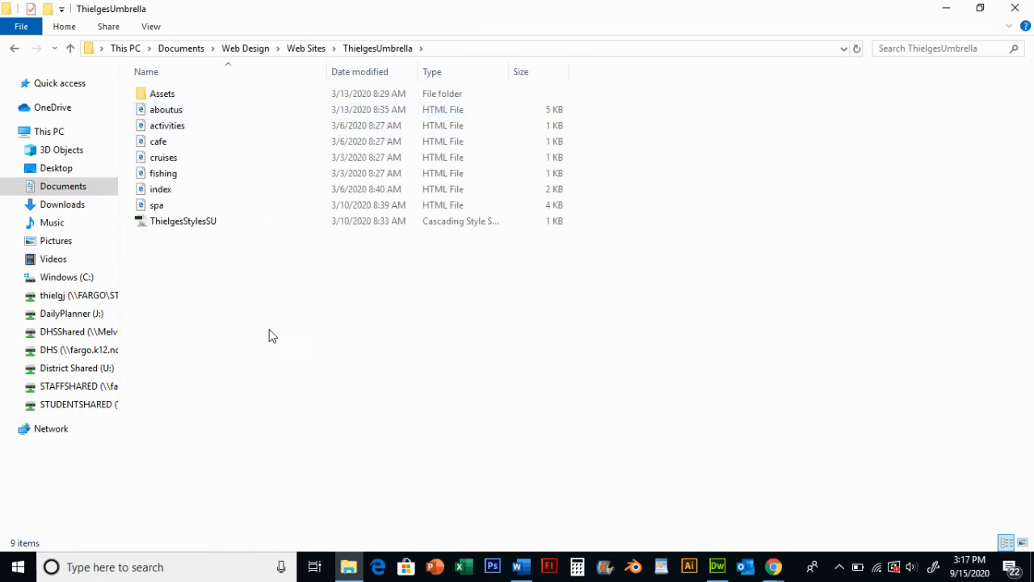
double_click(167, 94)
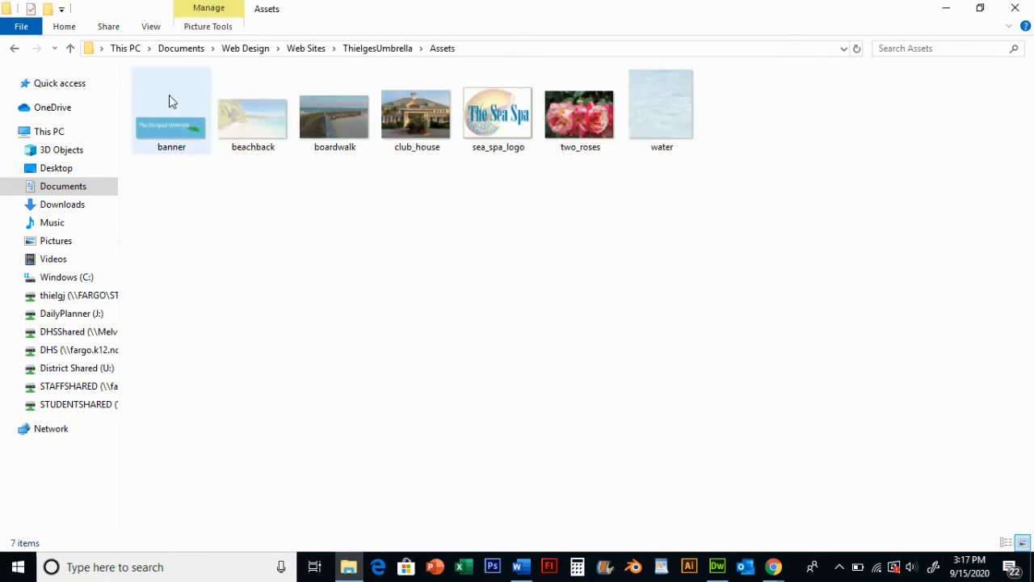
right_click(371, 296)
left_click(423, 399)
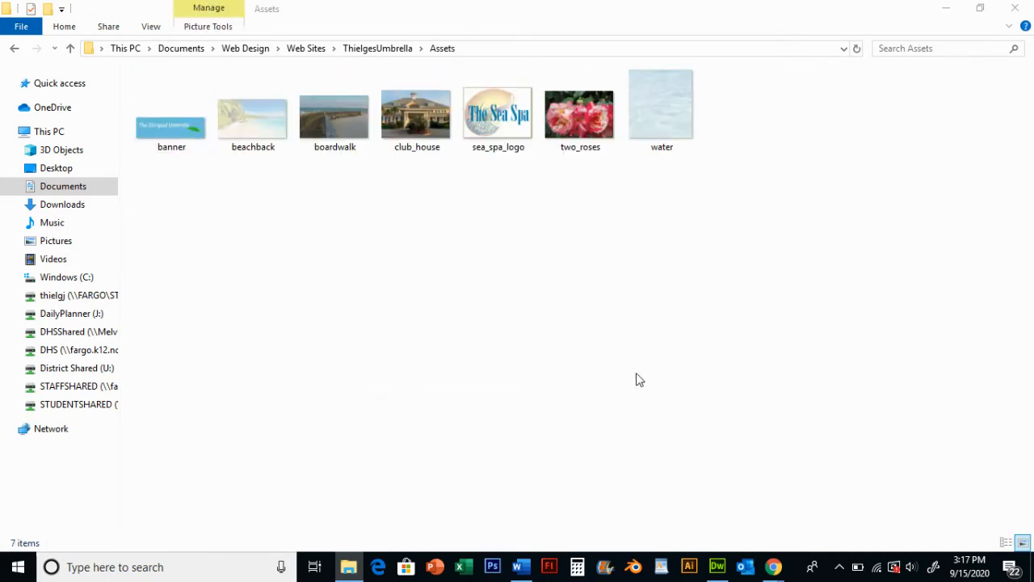
left_click(613, 292)
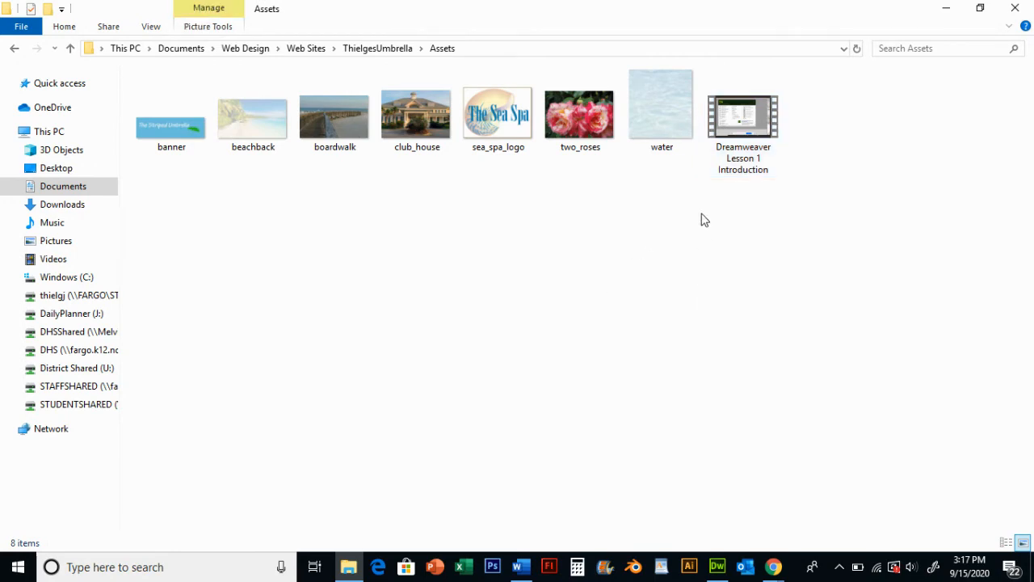
left_click(754, 115)
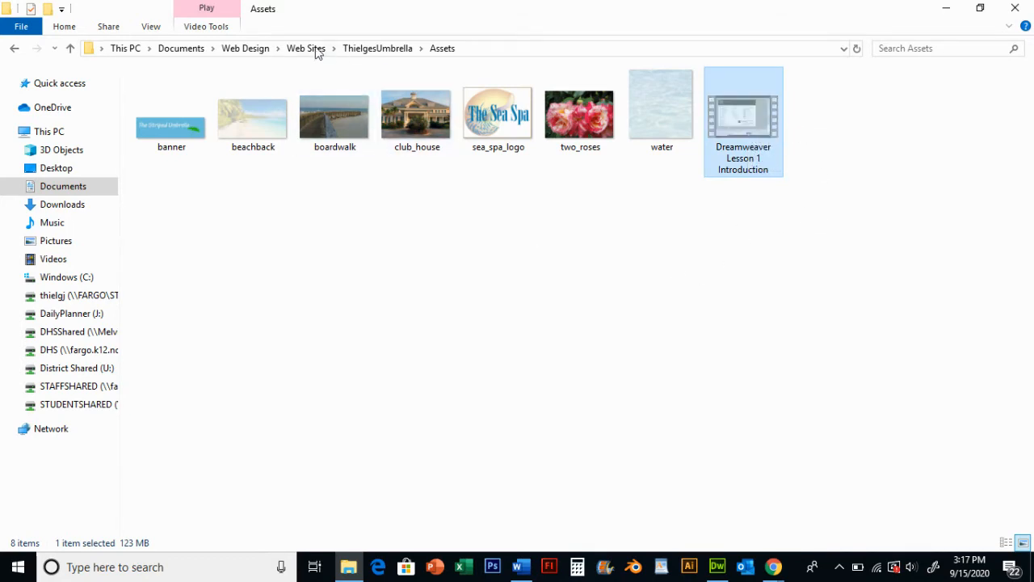
Paste the Dreamweaver Lesson 1 Introduction video into the Striped Umbrella site's Assets folder as well
left_click(257, 50)
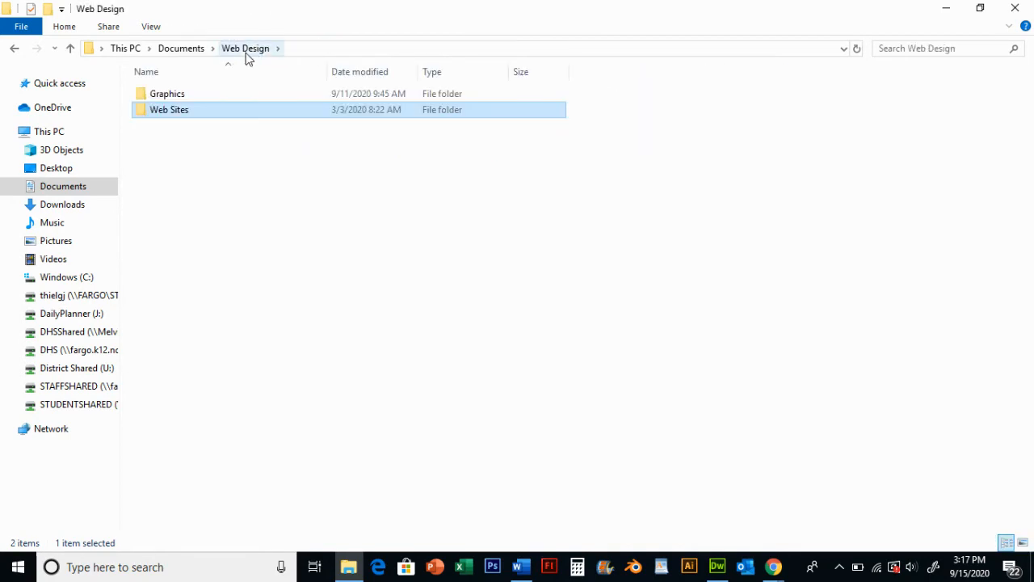
left_click(190, 50)
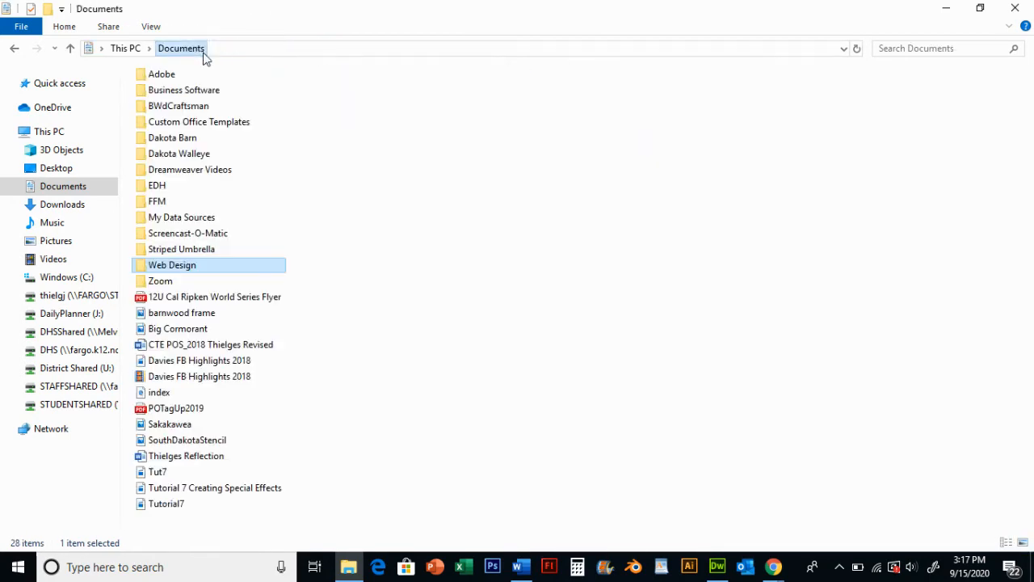
double_click(183, 251)
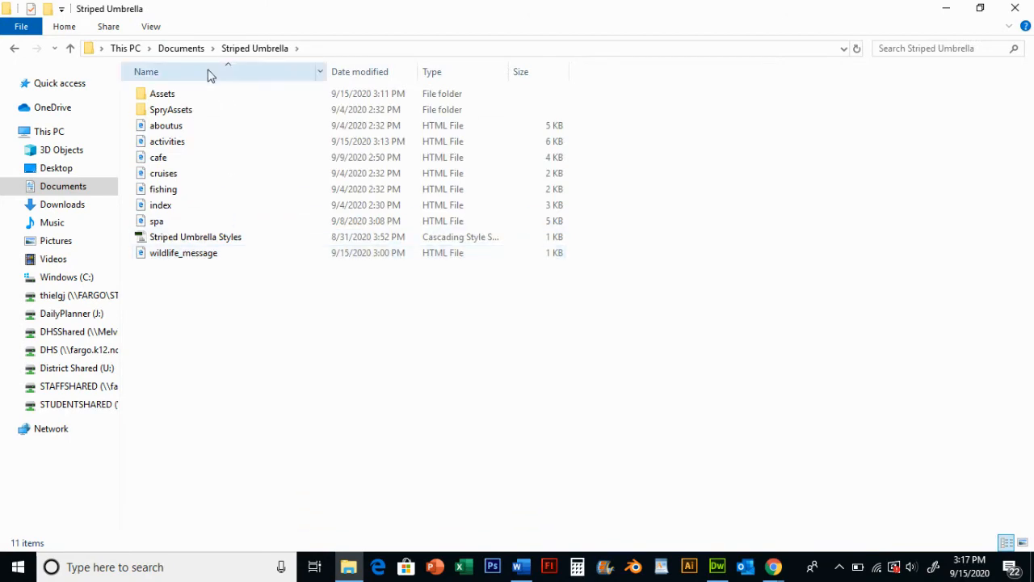
left_click(167, 95)
double_click(167, 95)
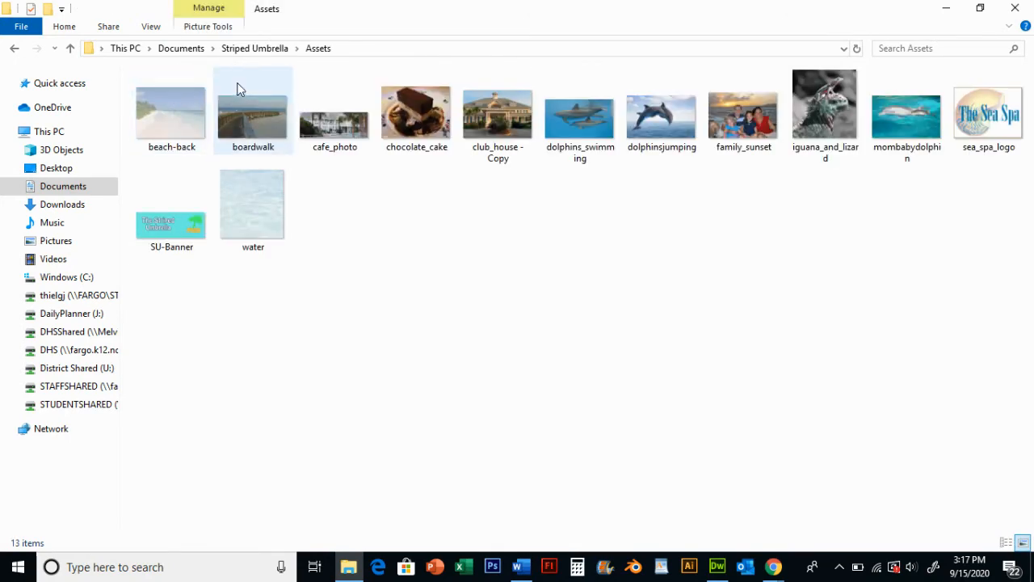
right_click(398, 219)
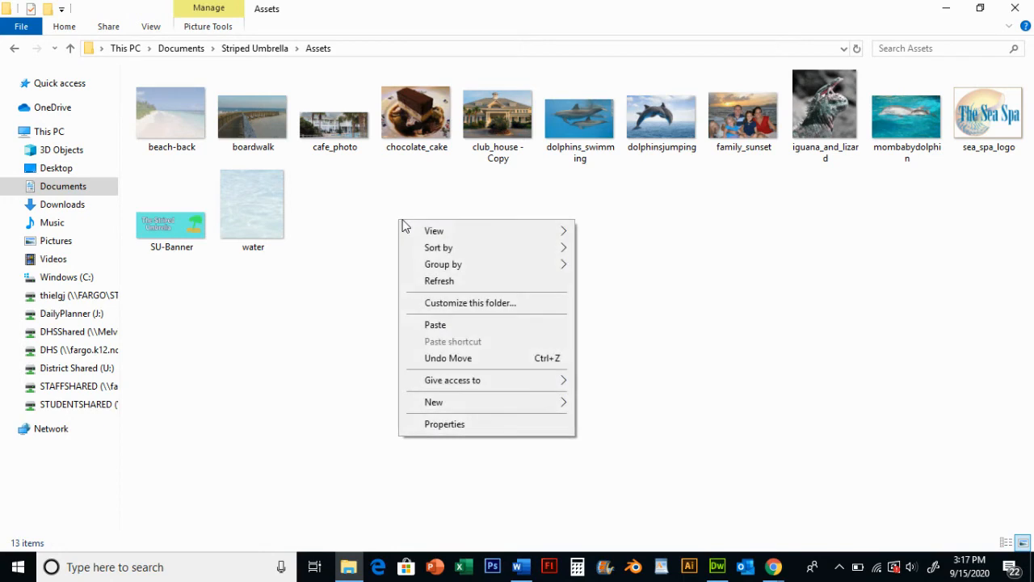
left_click(466, 326)
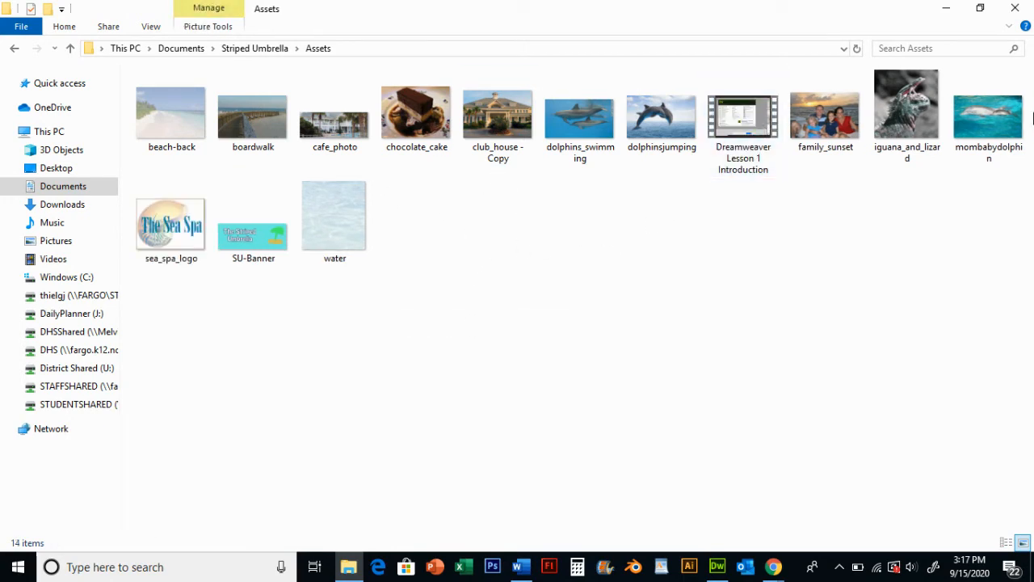
Close File Explorer and refresh the site's Files panel to show the Assets folder contents
left_click(1017, 8)
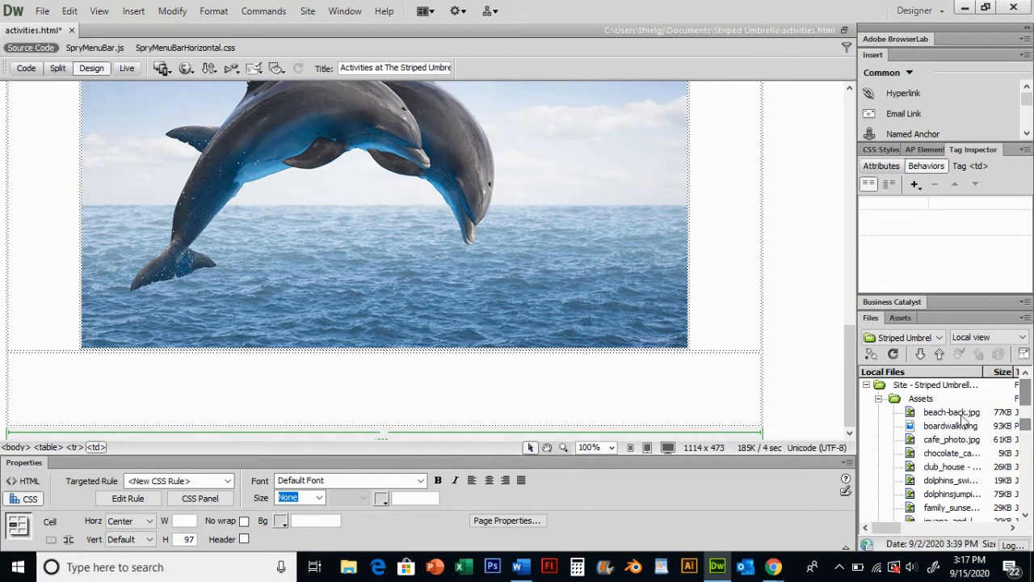
left_click(893, 354)
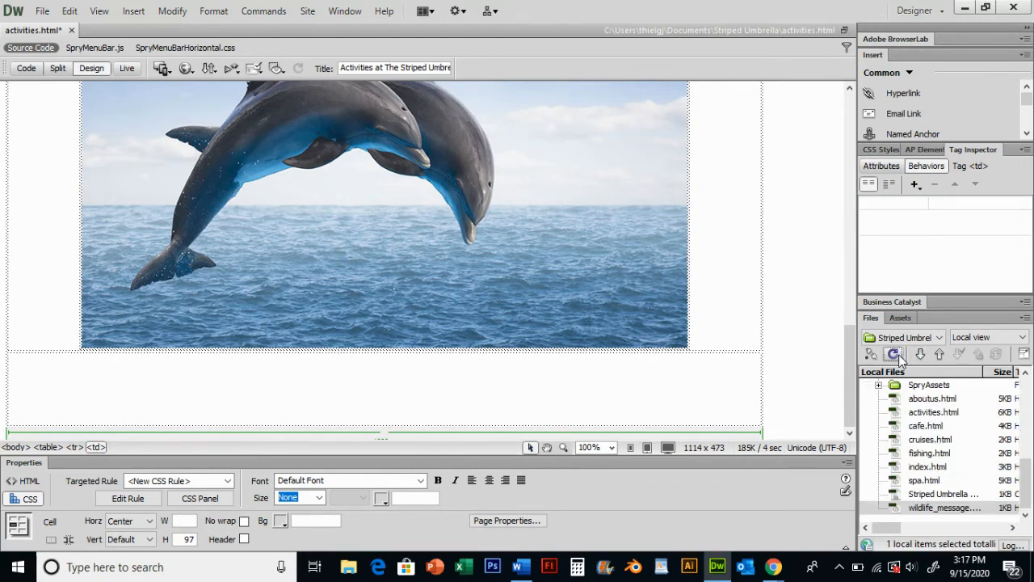
scroll(969, 439, "up", 2)
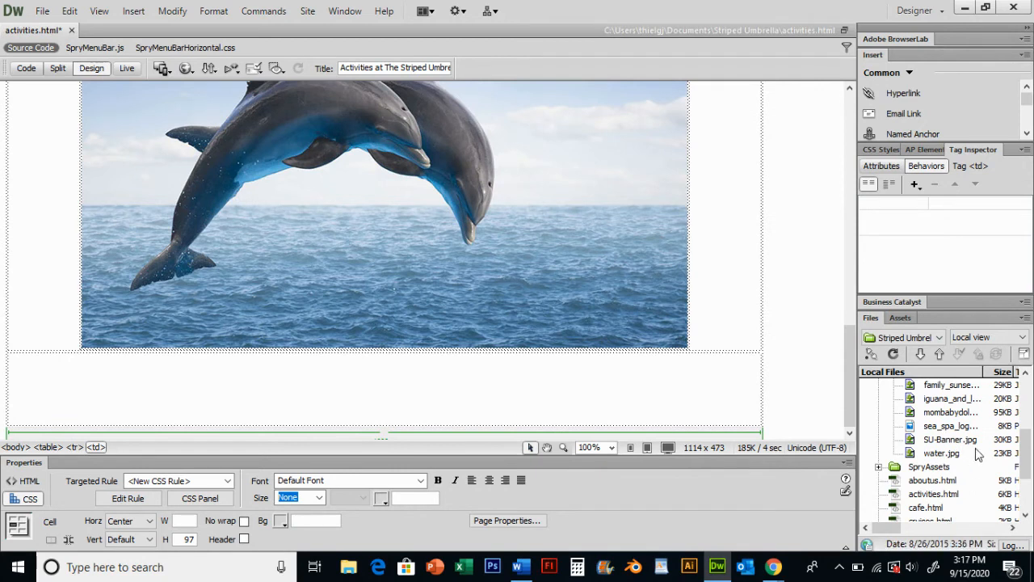
Insert a plugin in the cell below the dolphin image, using the Dreamweaver Lesson 1 Introduction video from the Assets folder
scroll(979, 455, "up", 1)
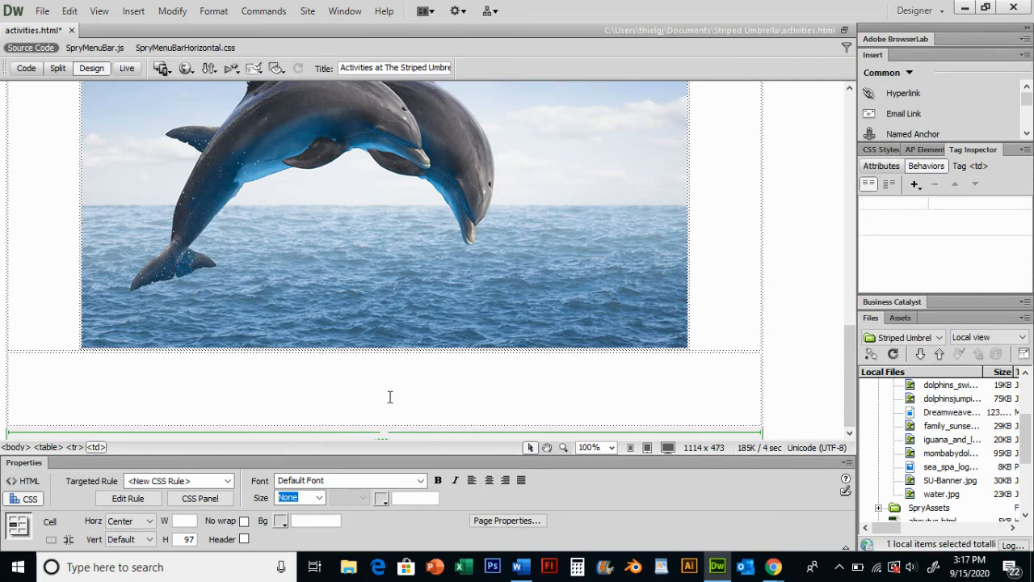
left_click(135, 12)
mouse_move(157, 82)
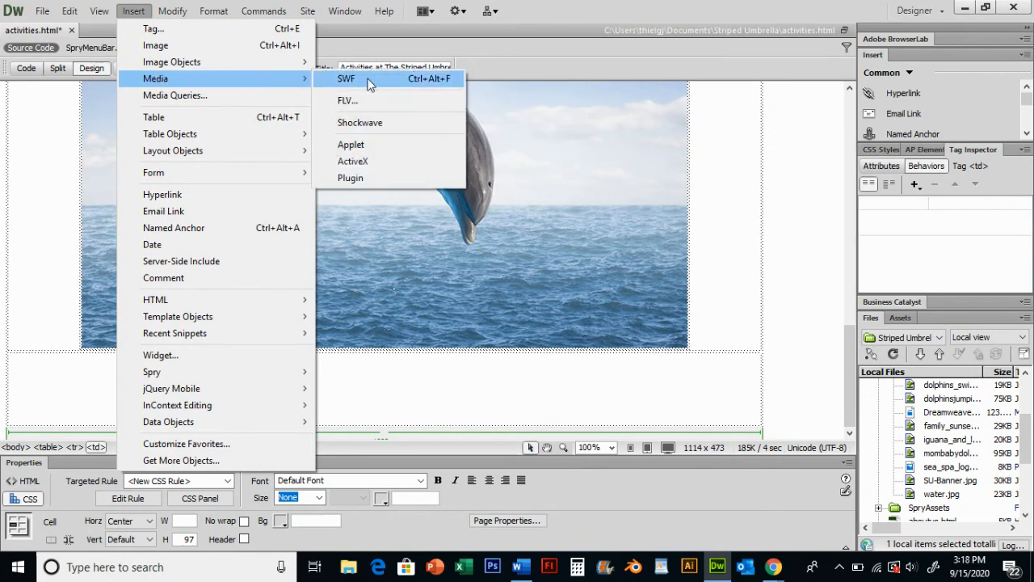
left_click(375, 175)
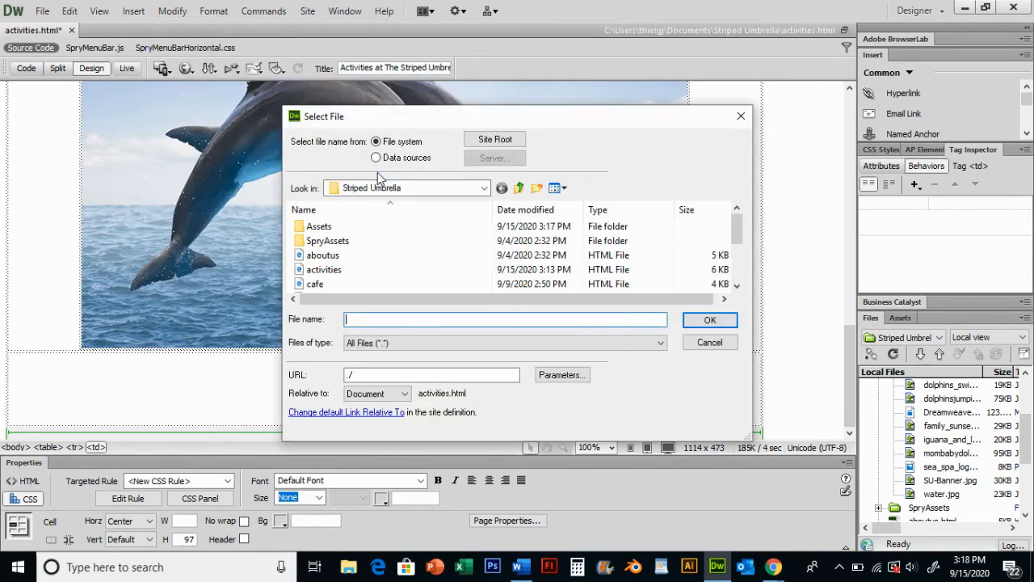
double_click(328, 229)
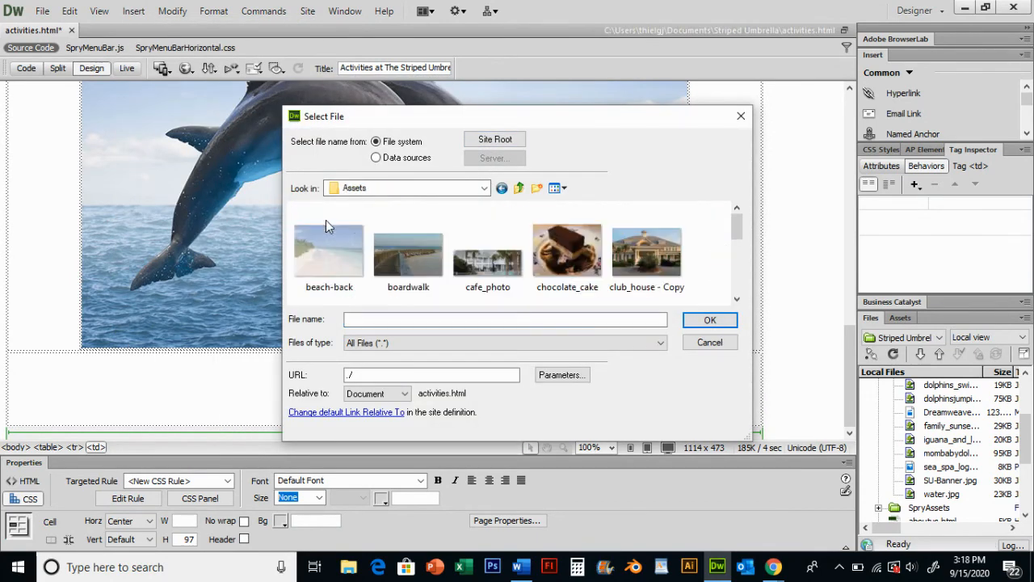
left_click(736, 304)
left_click(488, 255)
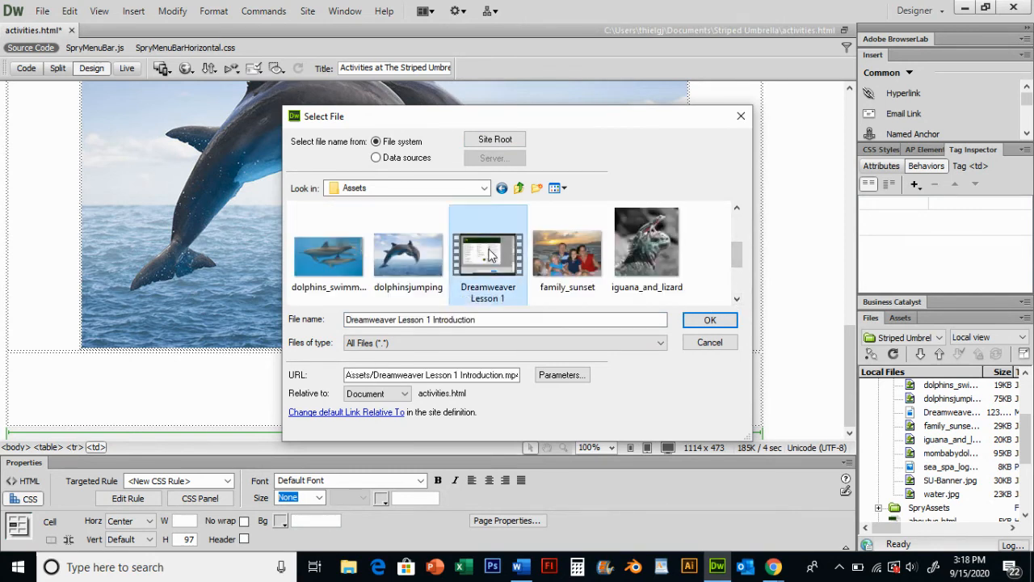
left_click(698, 321)
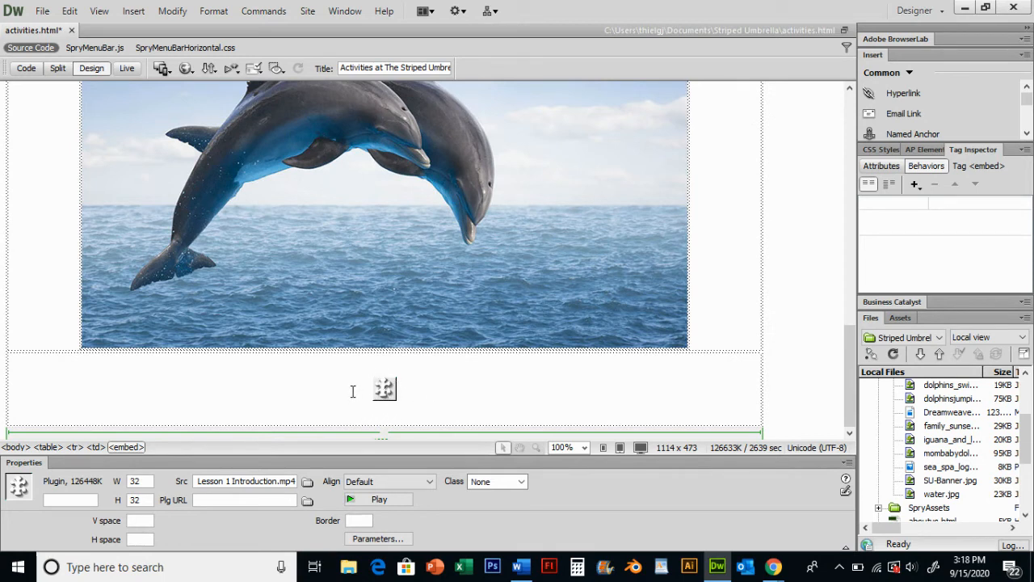
Save the page and preview it in the browser, scrolling to the plugin, then close the preview tab
key("F12")
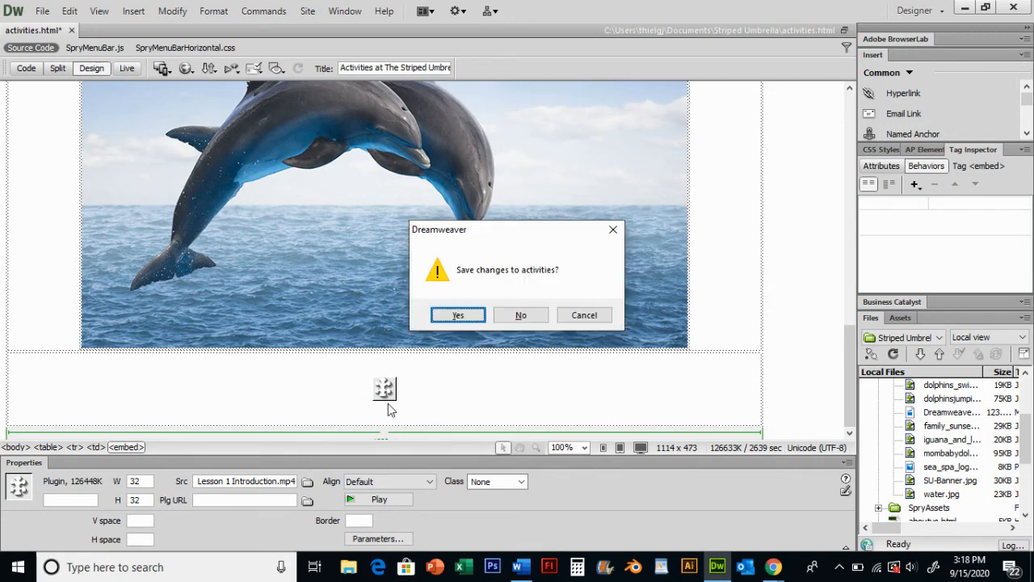
left_click(464, 316)
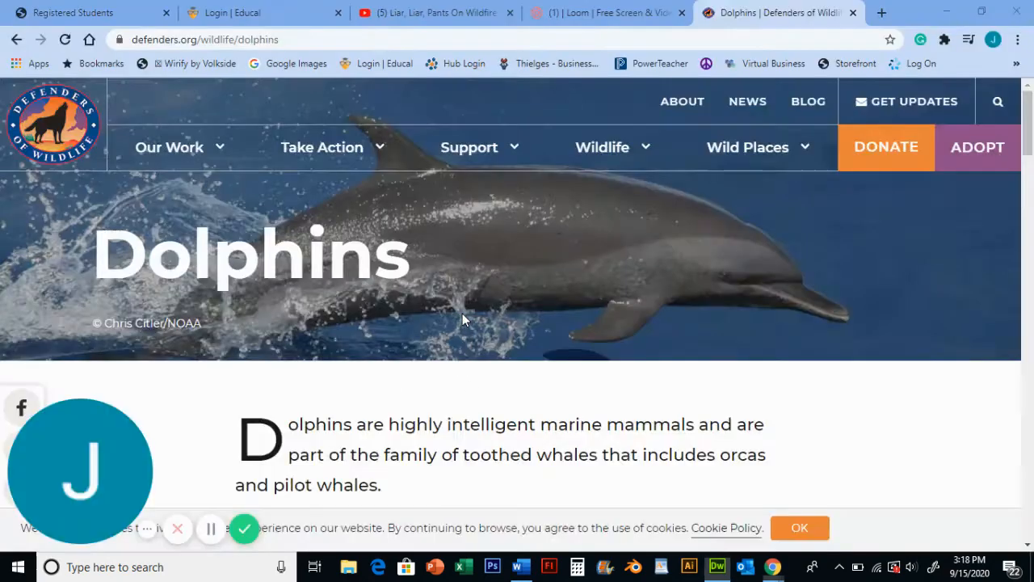
scroll(563, 202, "down", 5)
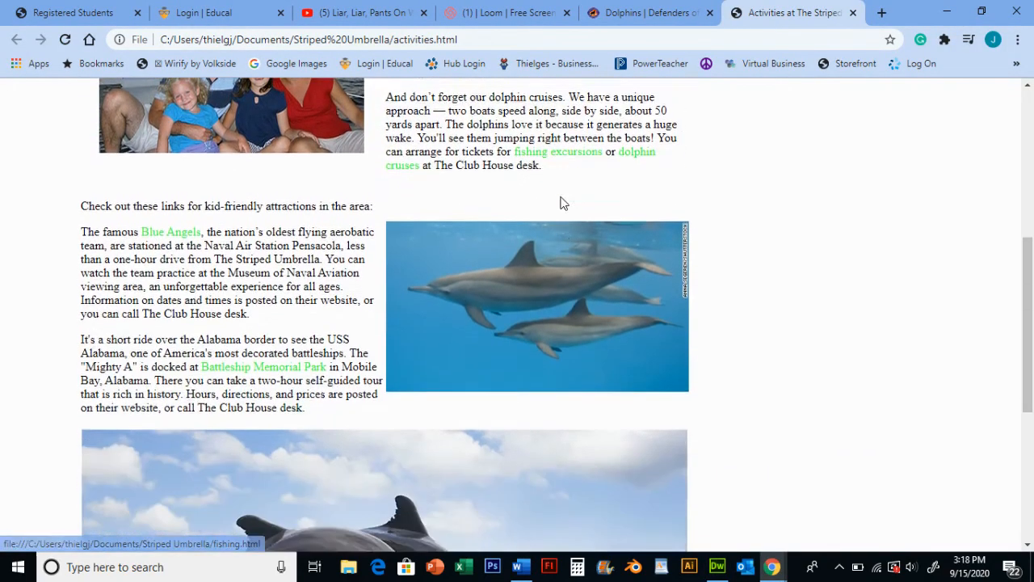
scroll(563, 203, "down", 4)
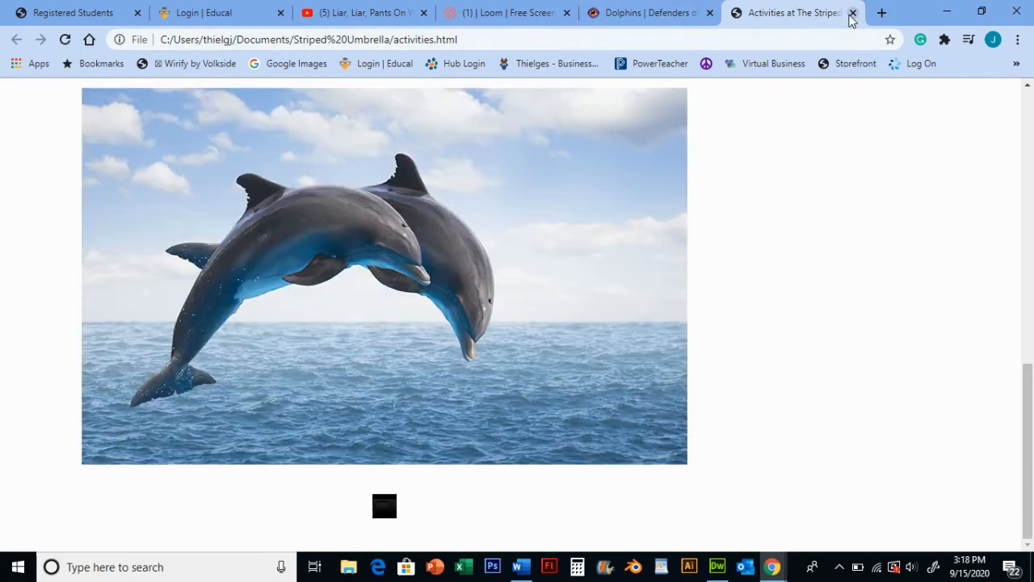
left_click(852, 12)
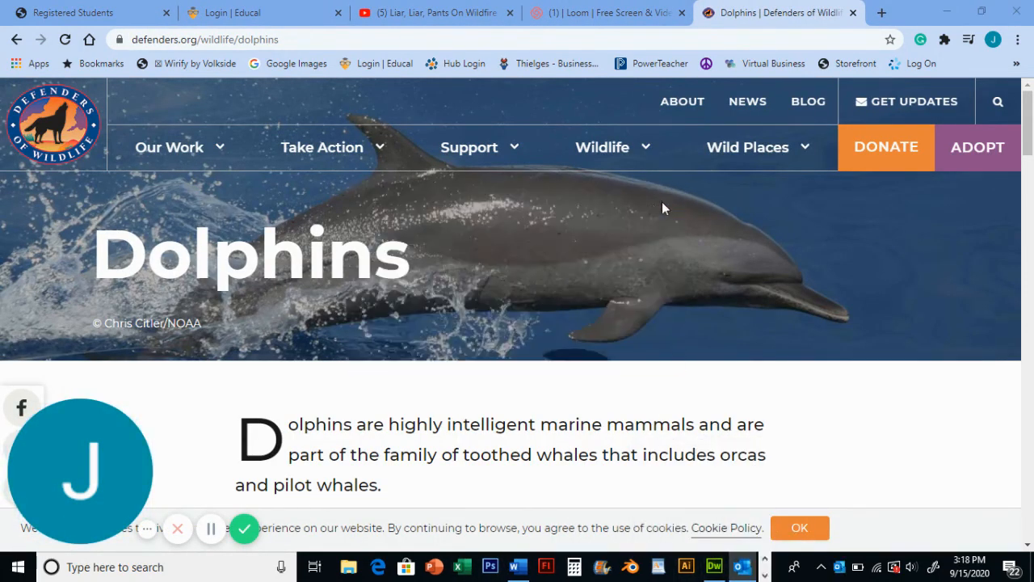
left_click(716, 566)
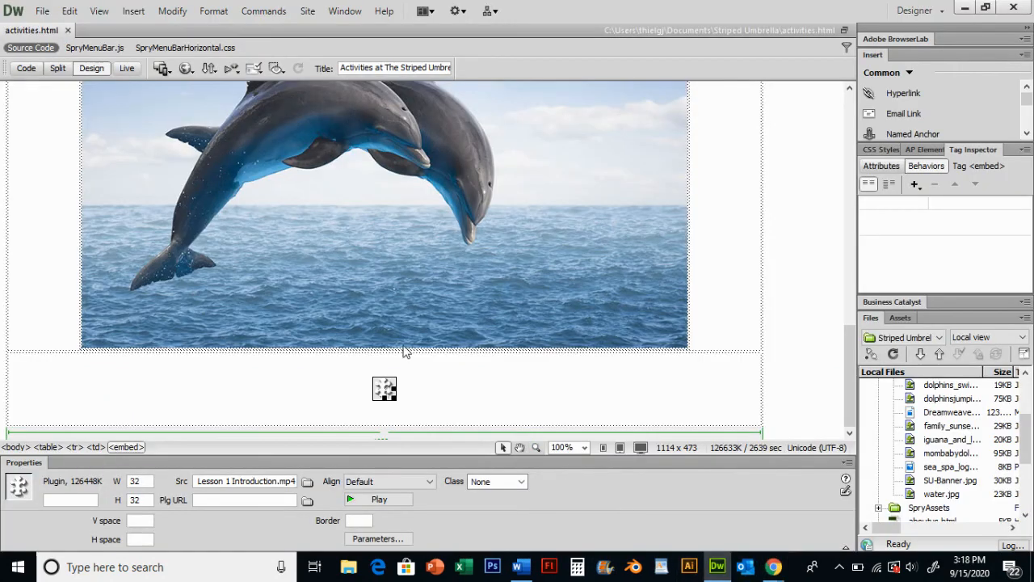
Select the plugin and try to play it inside the design view
left_click(410, 408)
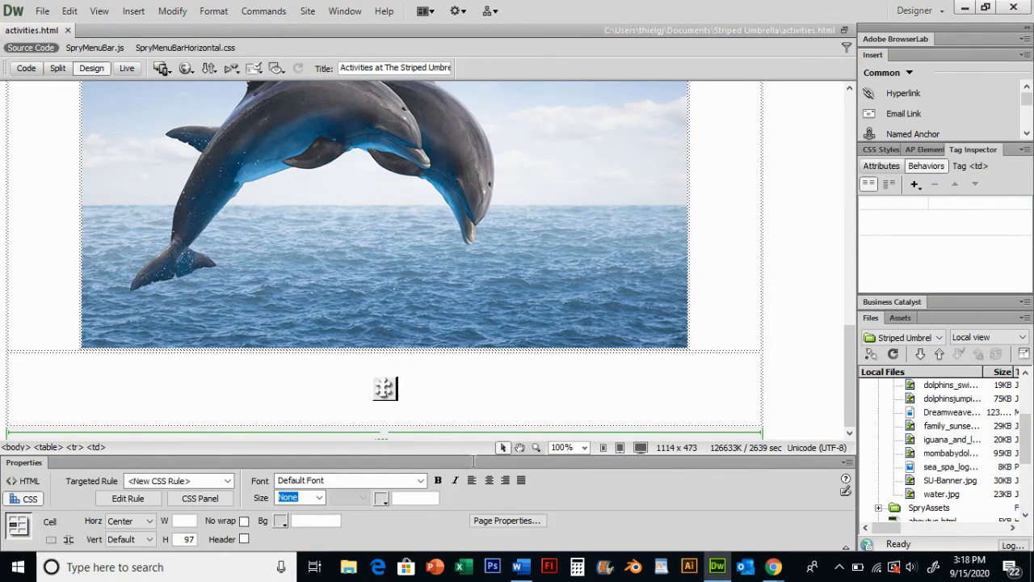
left_click(386, 389)
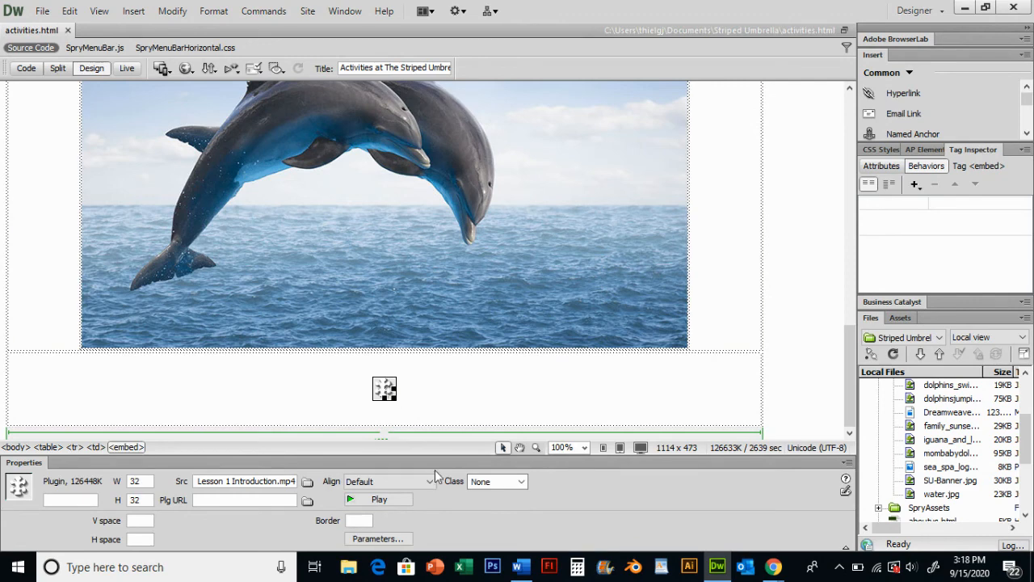
left_click(380, 500)
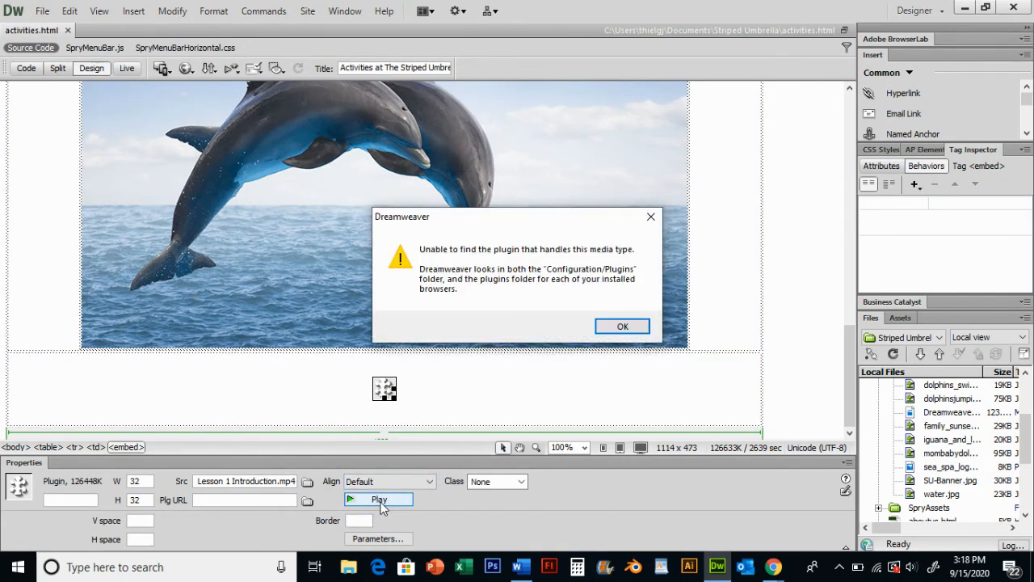
left_click(621, 326)
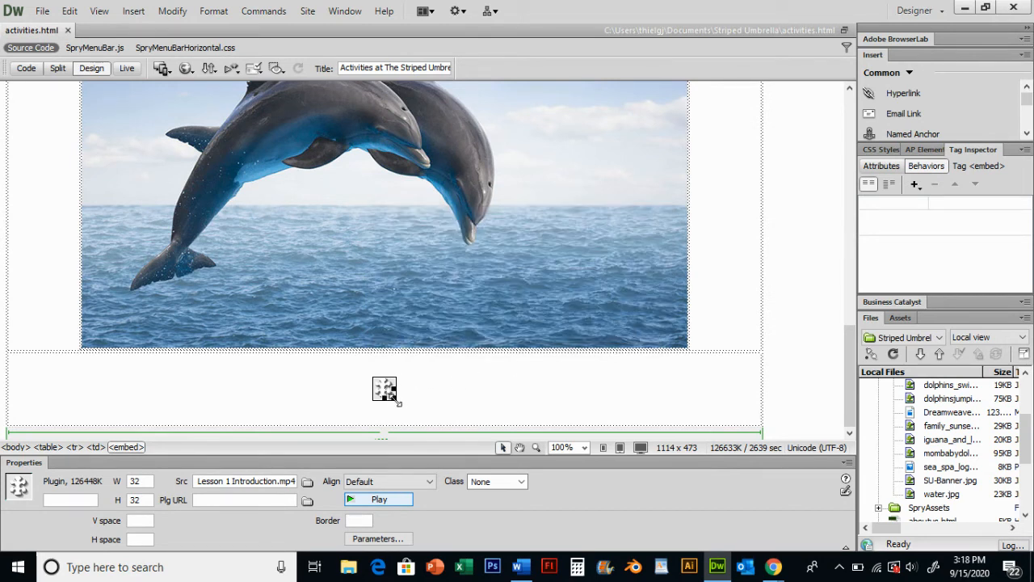
Drag the plugin's resize handles to enlarge it to about 478 by 114 pixels
left_click_drag(398, 401, 758, 444)
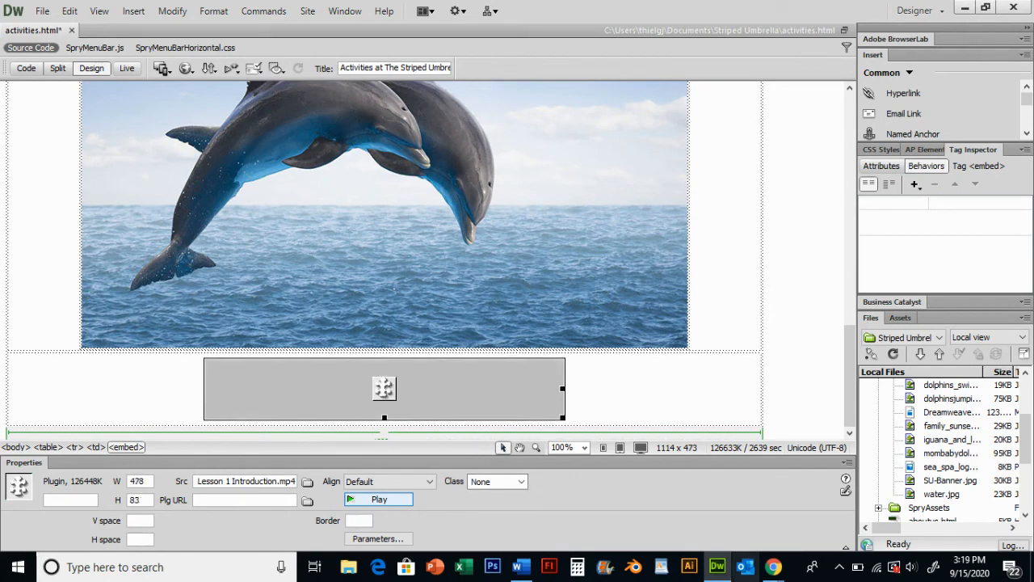
left_click(567, 421)
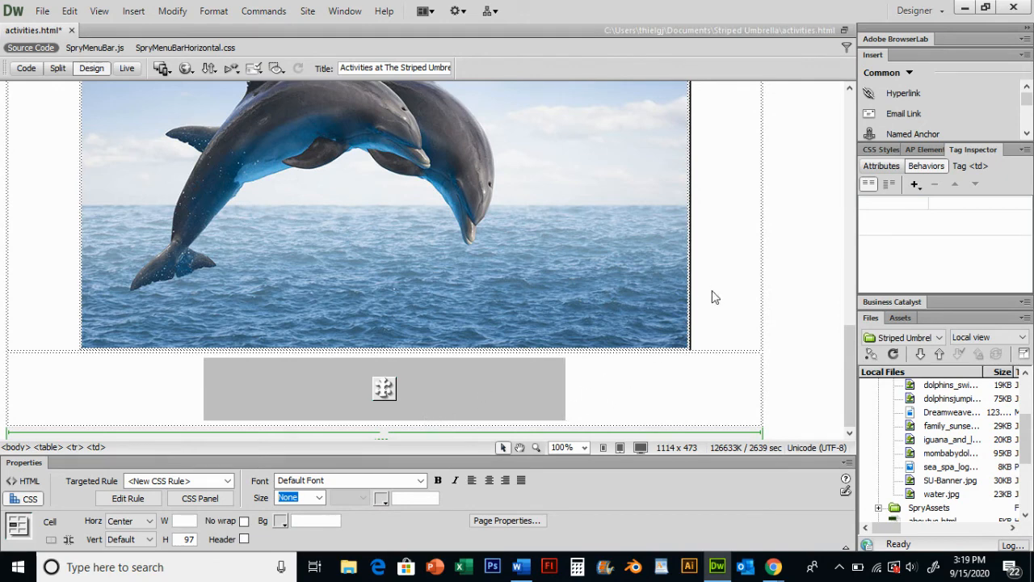
left_click(539, 399)
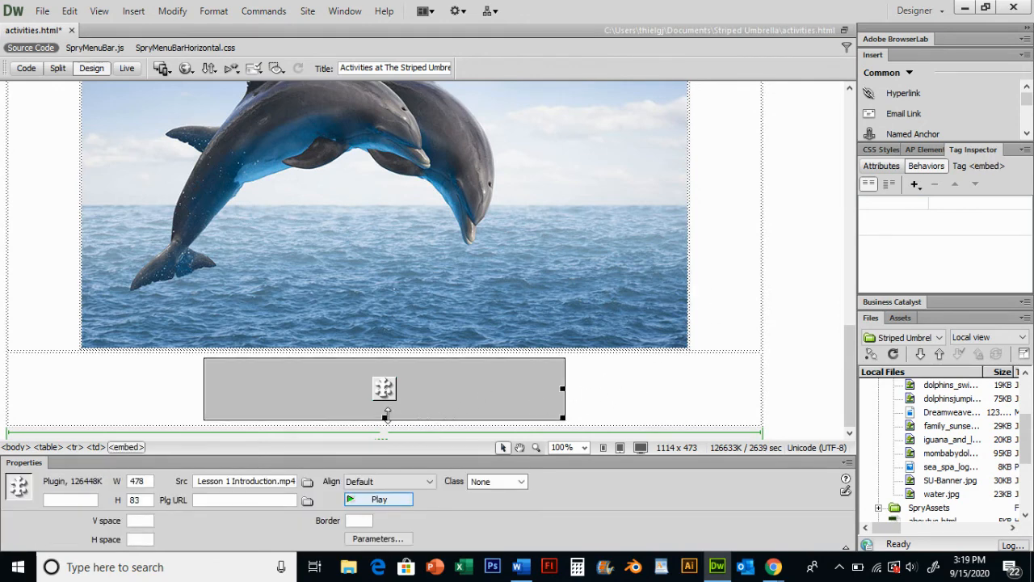
left_click_drag(395, 492, 450, 441)
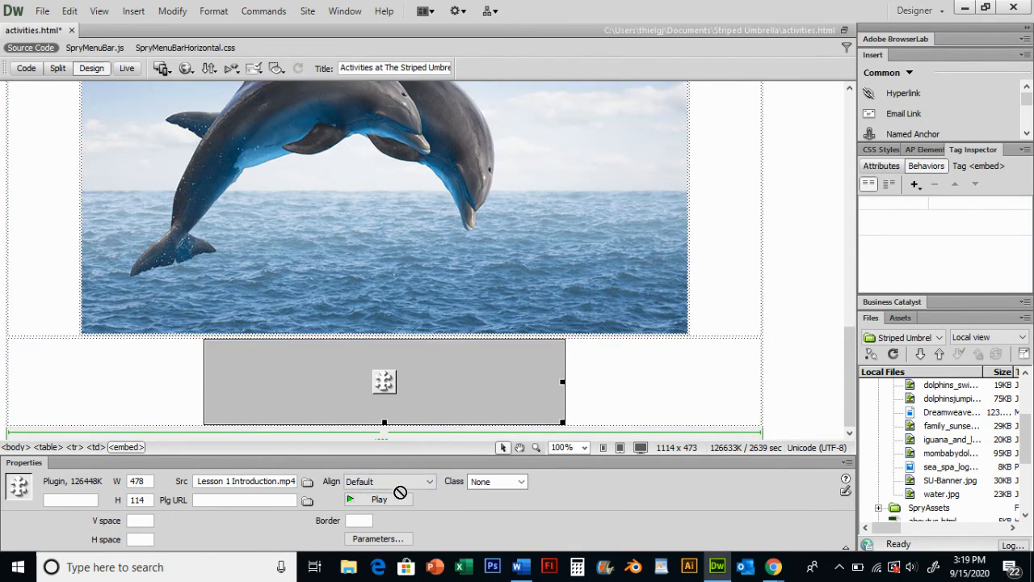
left_click(596, 416)
Set the plugin's width to 800 and its height to 500
left_click(474, 393)
left_click_drag(153, 481, 100, 480)
type("800")
key("Return")
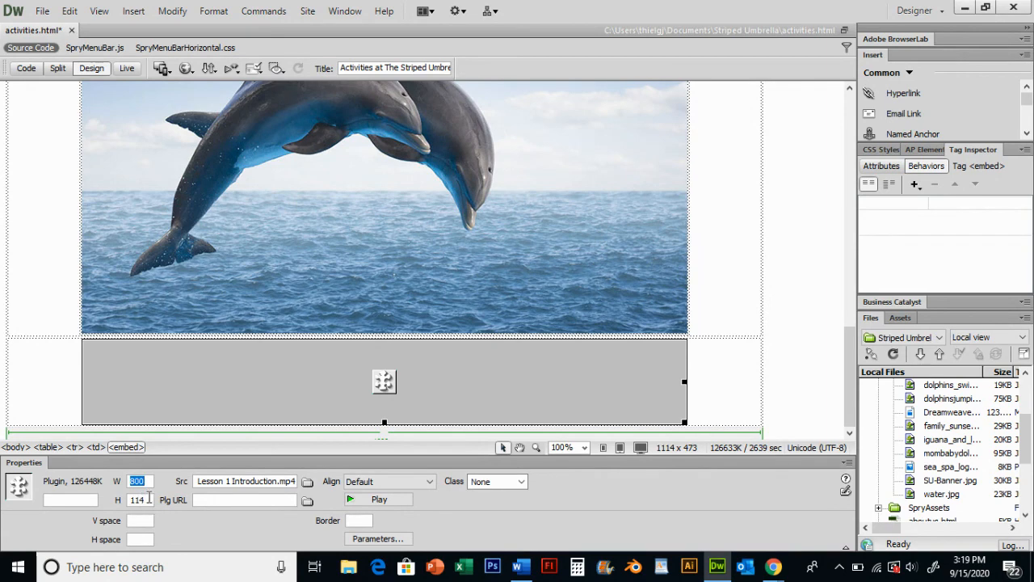
double_click(149, 498)
type("500")
key("Return")
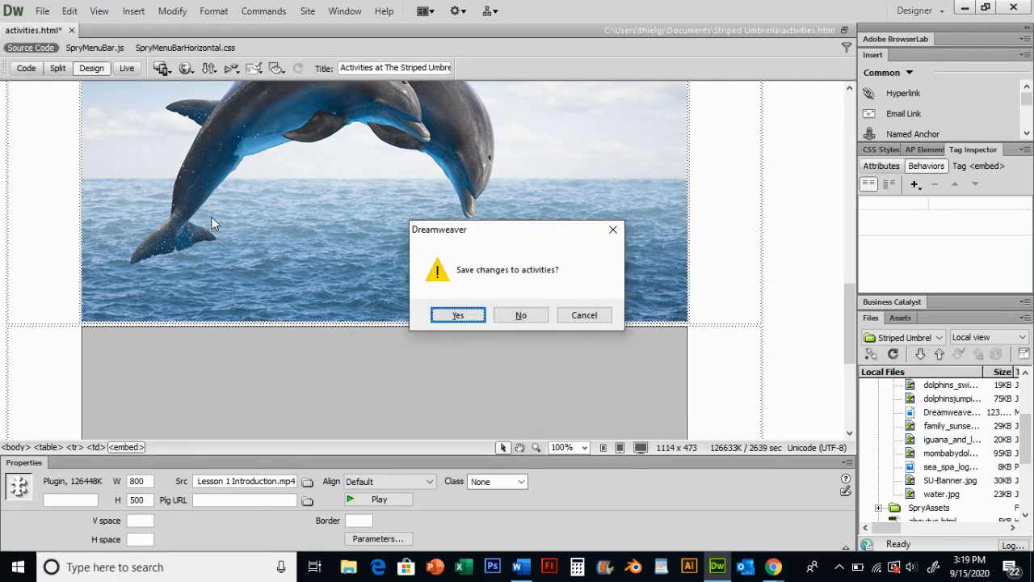
Save the changes and preview the activities page in the browser, scrolling down to the embedded video
left_click(473, 315)
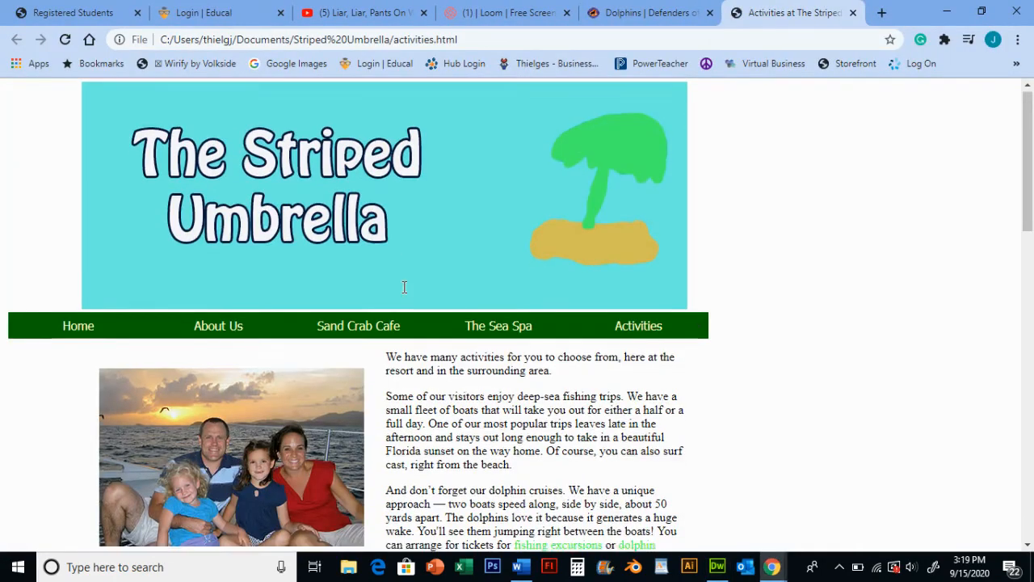
scroll(484, 275, "down", 15)
scroll(825, 232, "down", 3)
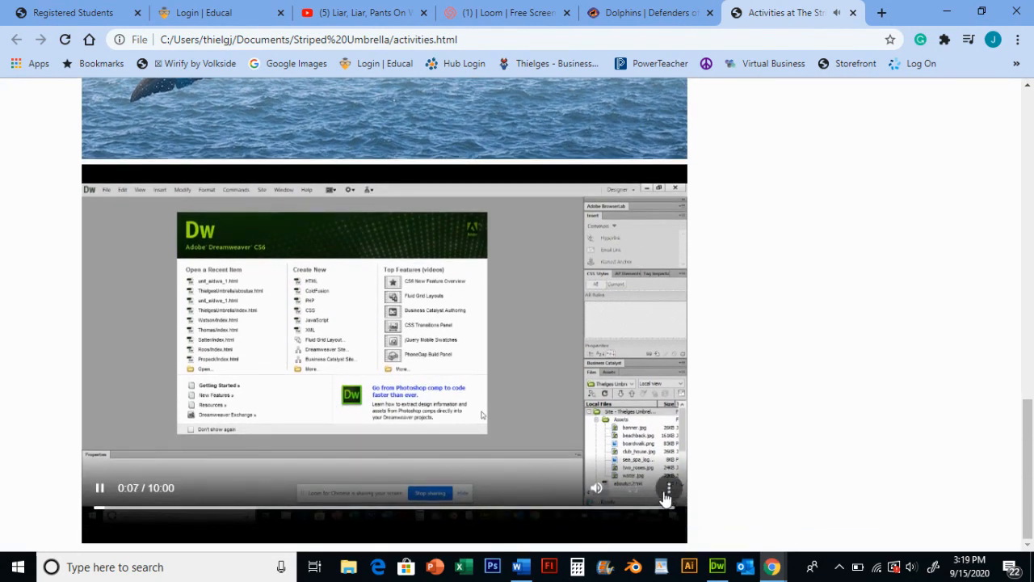
Test the embedded video's mute and play controls in the browser preview
left_click(596, 487)
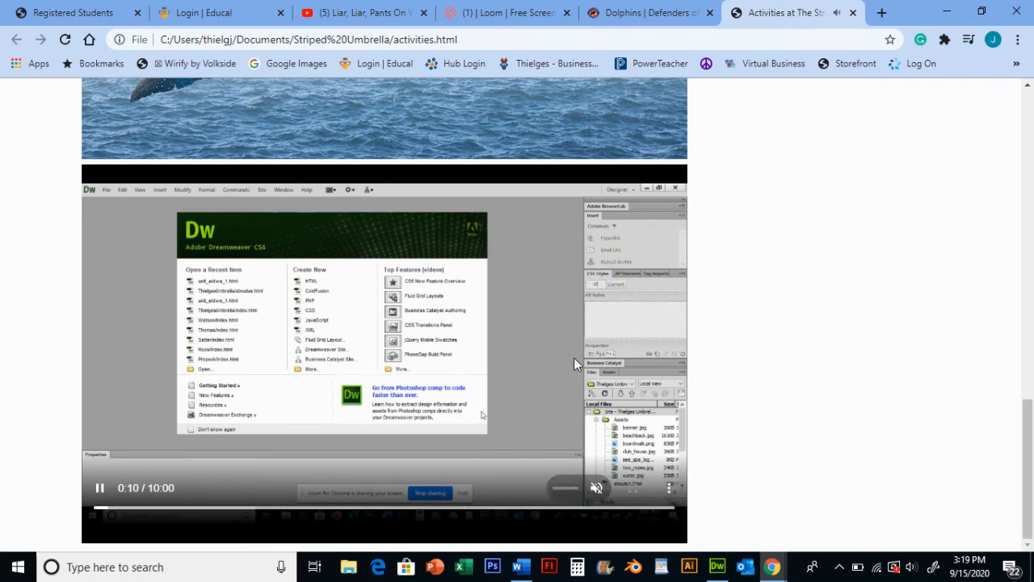
left_click(100, 487)
scroll(370, 338, "up", 2)
scroll(363, 347, "down", 2)
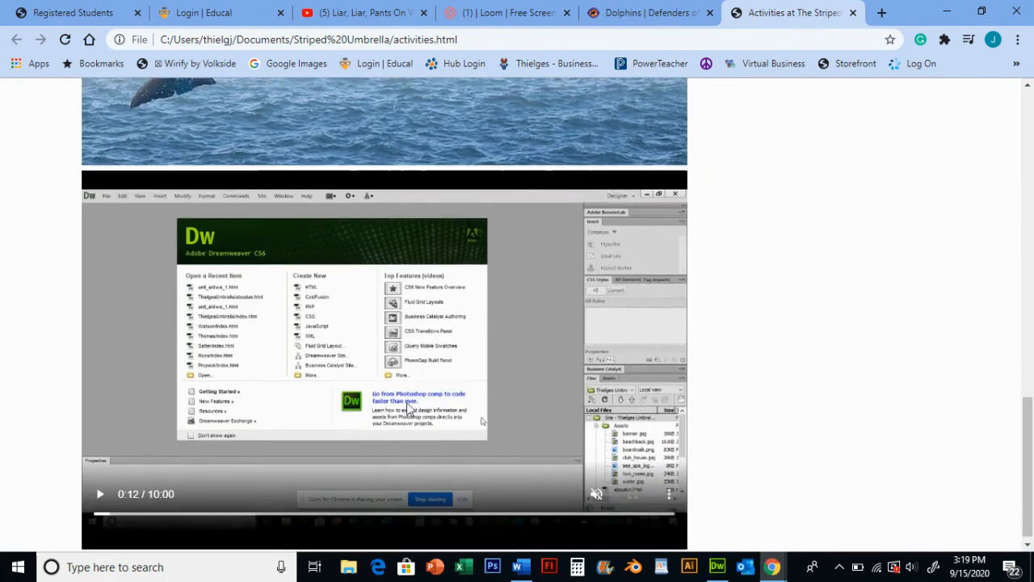
scroll(400, 356, "up", 8)
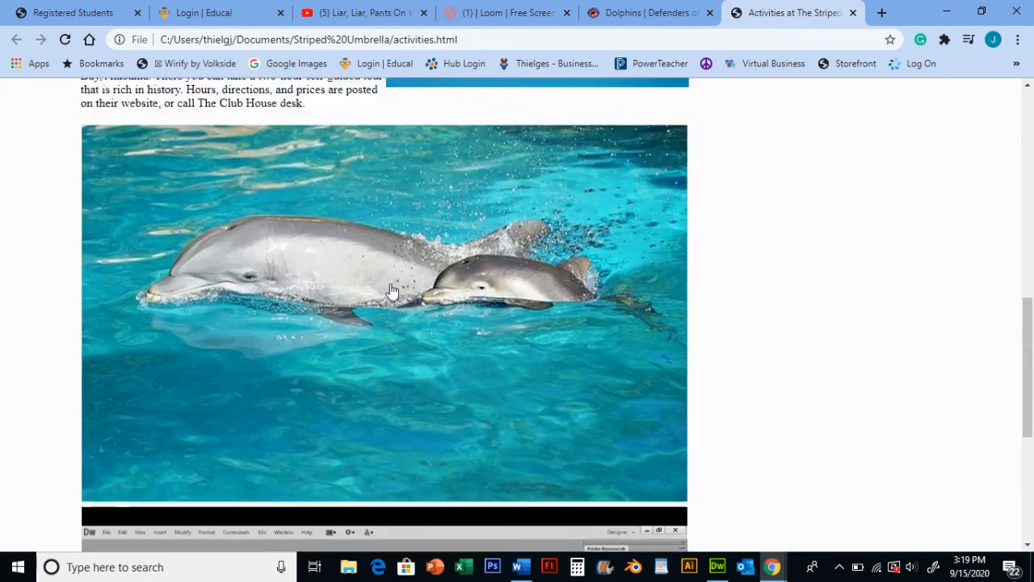
scroll(349, 518, "down", 8)
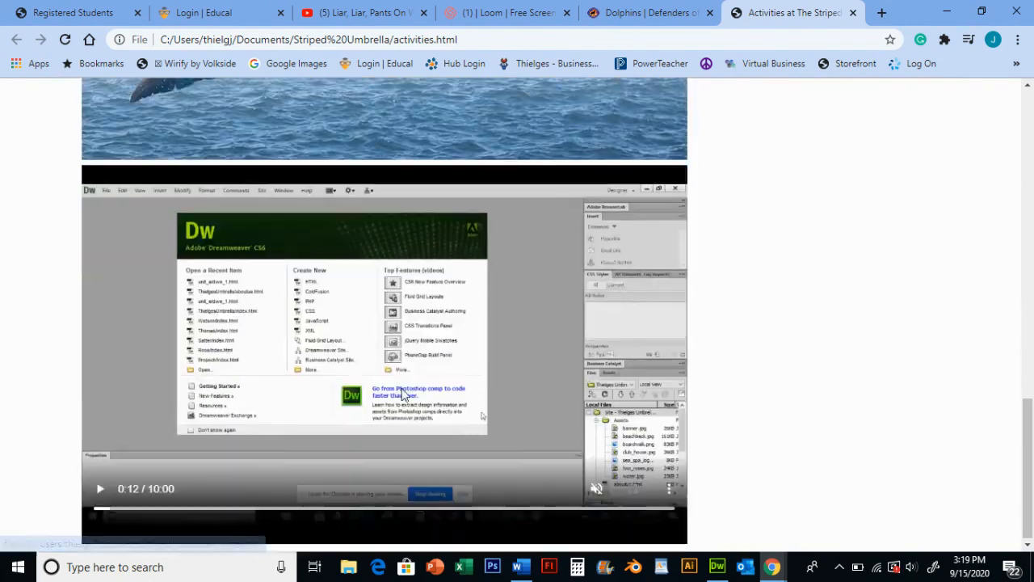